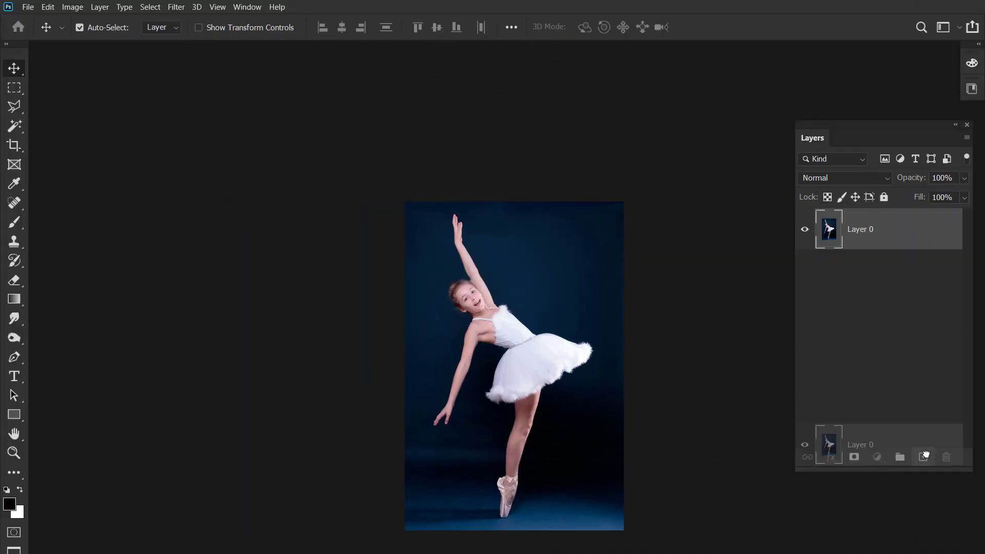
Duplicate Layer 0 as Layer 0 copy and hide the original Layer 0
left_click_drag(877, 214, 923, 457)
left_click(804, 270)
key("w")
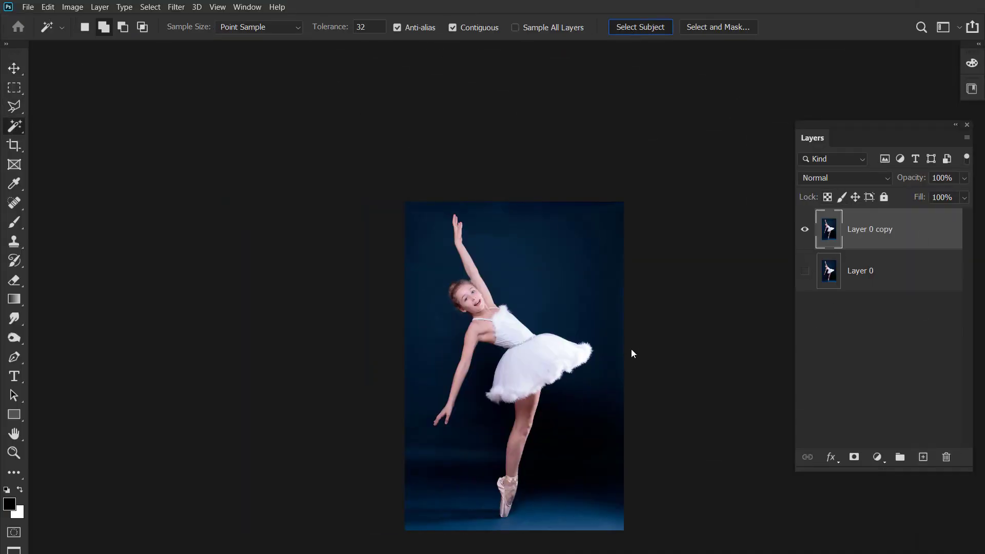
Zoom in to check the ballerina selection around her dress, face and raised arm
scroll(538, 400, "up", 5)
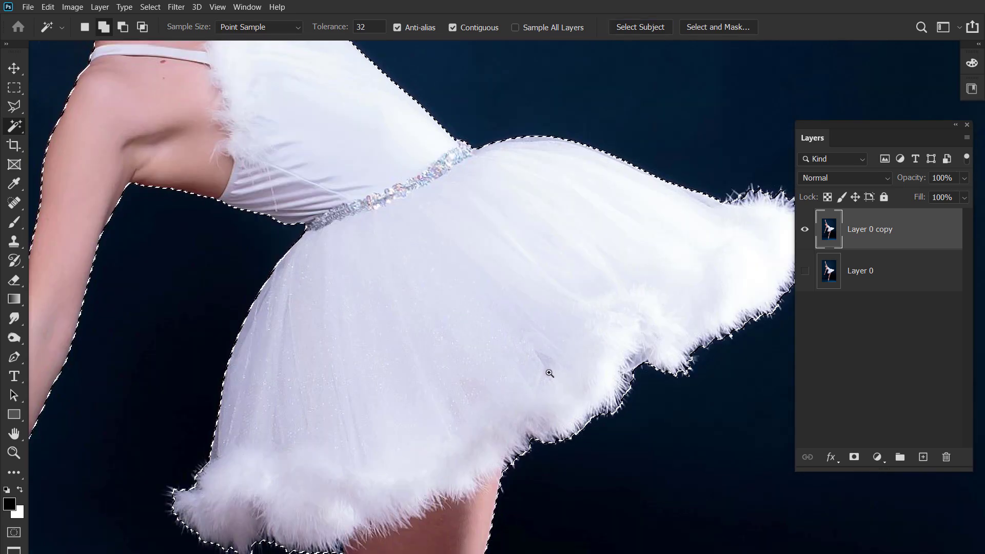
mouse_move(545, 373)
left_mouse_down()
mouse_move(618, 53)
mouse_move(616, 369)
left_mouse_up()
mouse_move(605, 61)
left_mouse_down()
mouse_move(598, 355)
mouse_move(410, 264)
mouse_move(462, 353)
left_mouse_up()
scroll(537, 400, "down", 3)
scroll(484, 280, "up", 5)
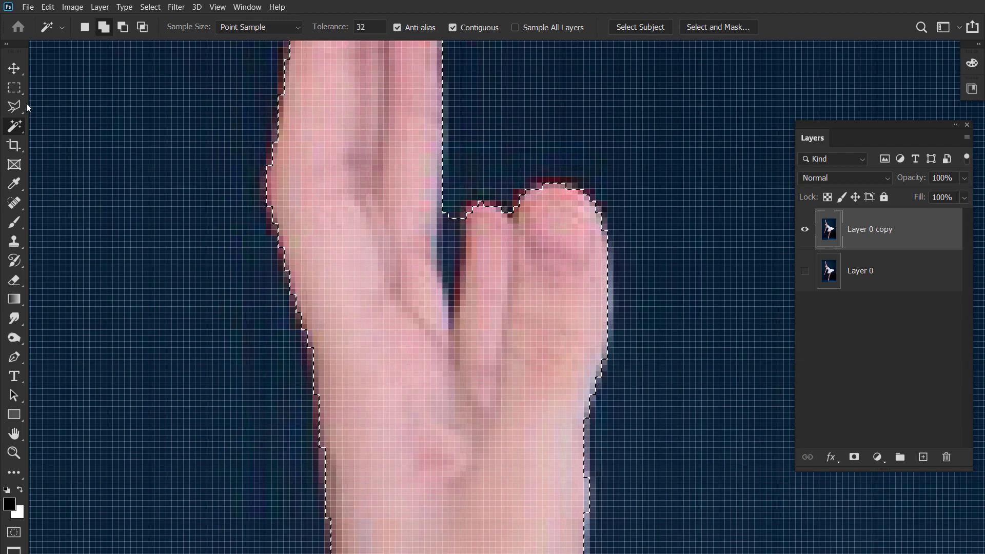
Subtract the background gap between the raised fingers using the Polygonal Lasso in Subtract mode
left_click(21, 106)
left_click(123, 27)
left_click(461, 103)
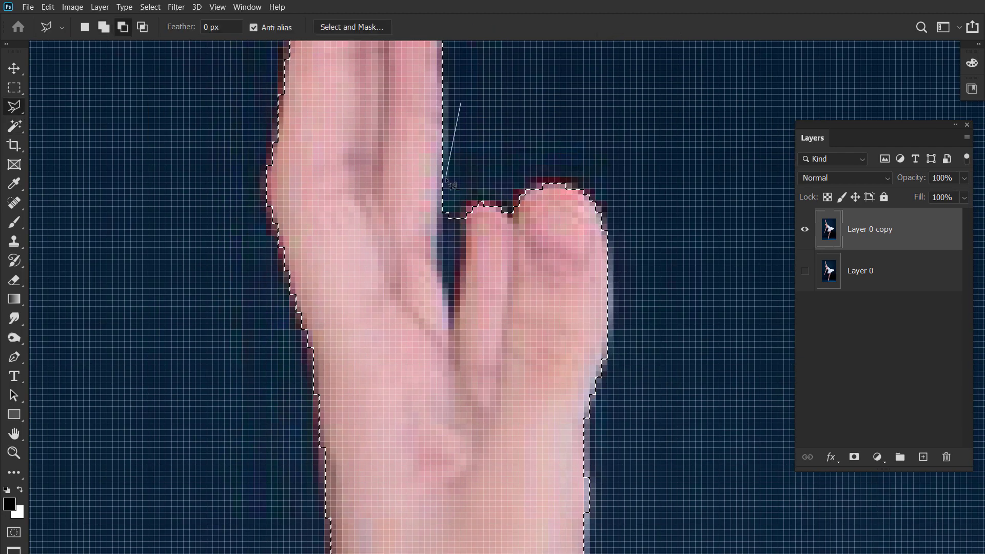
left_click(471, 210)
double_click(521, 82)
key("ctrl+0")
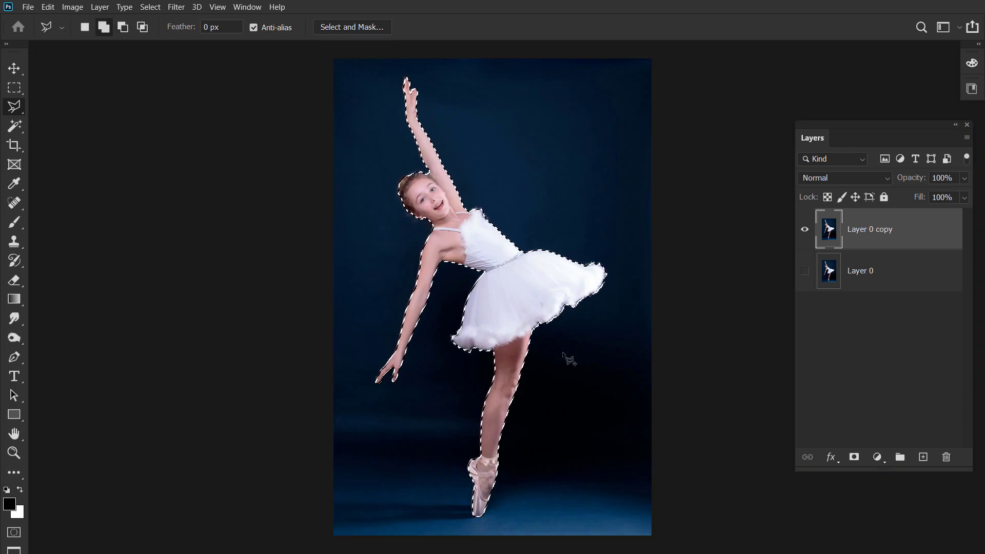
scroll(536, 378, "up", 5)
scroll(537, 378, "down", 6)
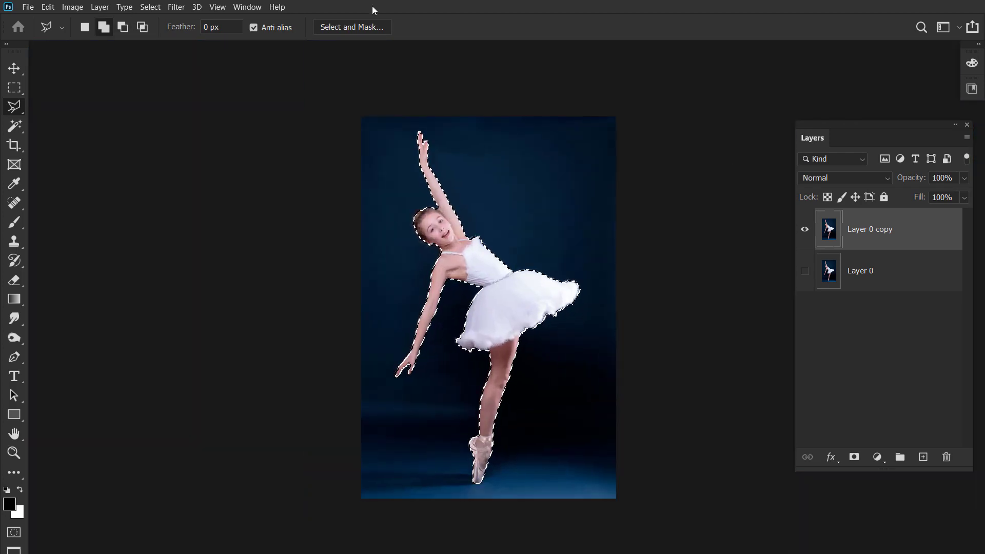
left_click(352, 27)
Choose the Refine Edge Brush with a 2 px edge radius and brush size 30
scroll(447, 202, "up", 5)
scroll(346, 232, "up", 3)
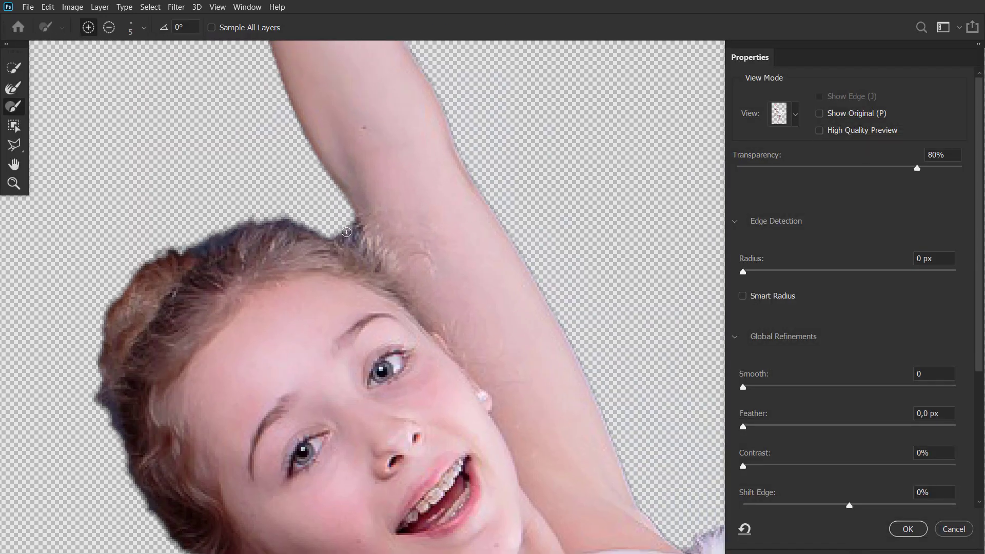
left_click(17, 93)
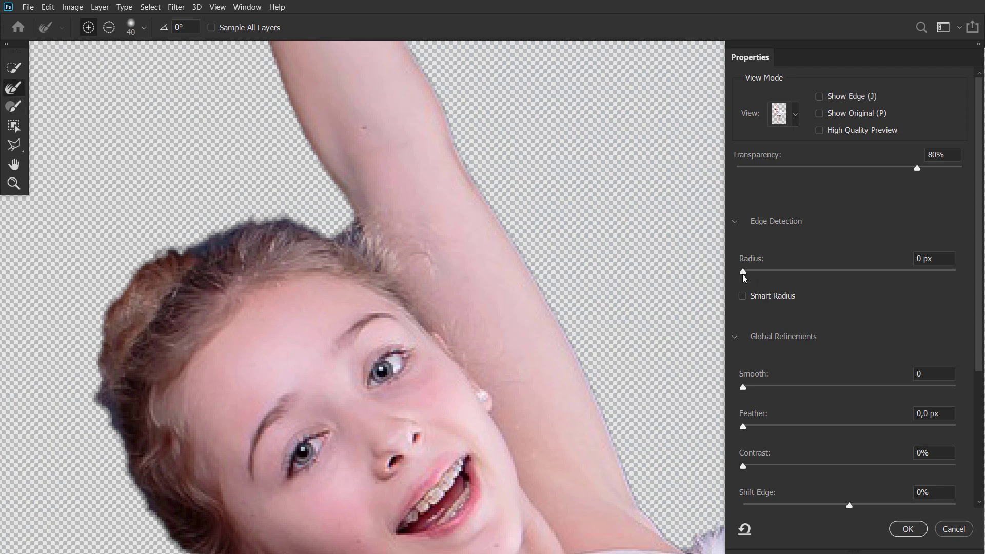
mouse_move(744, 278)
left_mouse_down()
mouse_move(815, 272)
mouse_move(772, 272)
left_mouse_up()
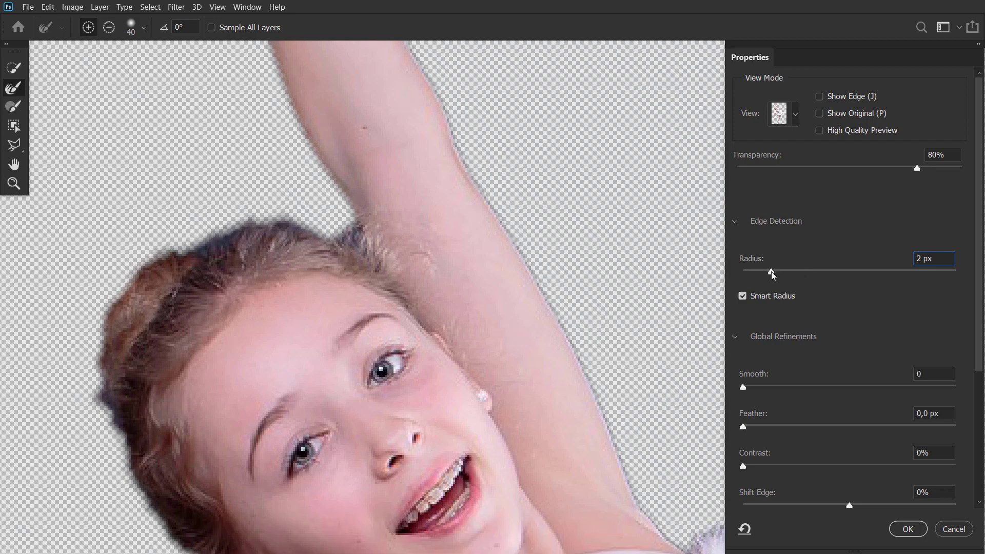
key("bracketleft")
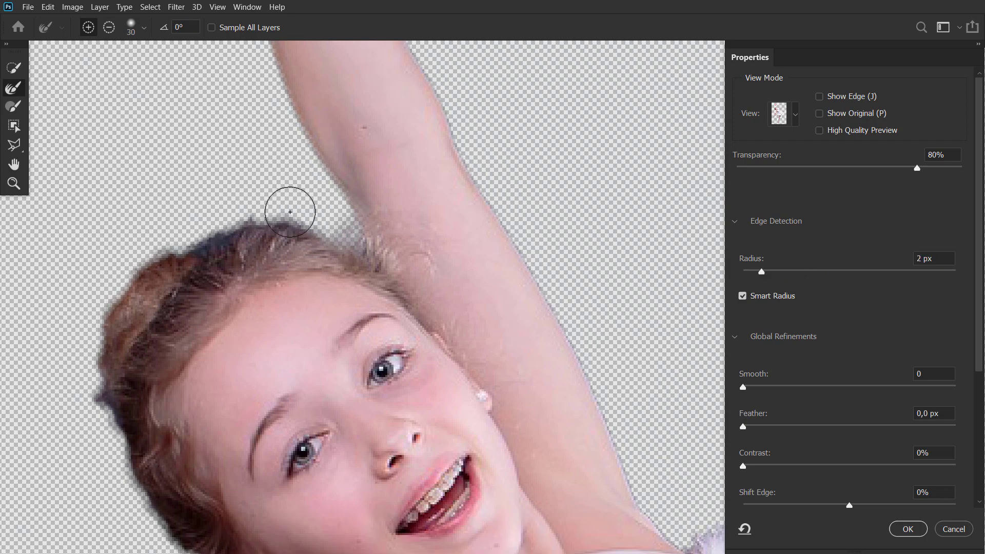
Refine the fur edge at the dancer's shoulder
scroll(236, 203, "down", 5)
scroll(340, 264, "right", 5)
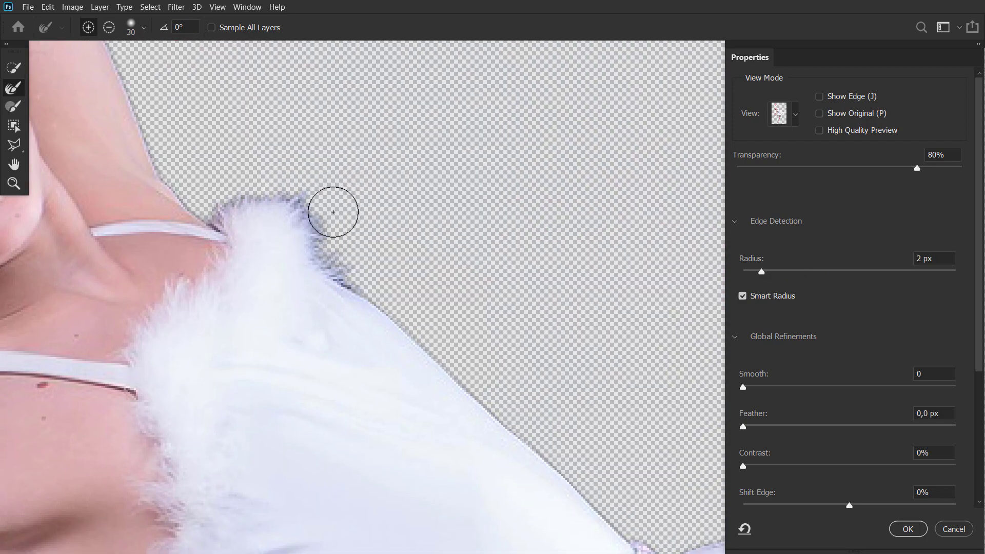
left_click_drag(233, 193, 341, 267)
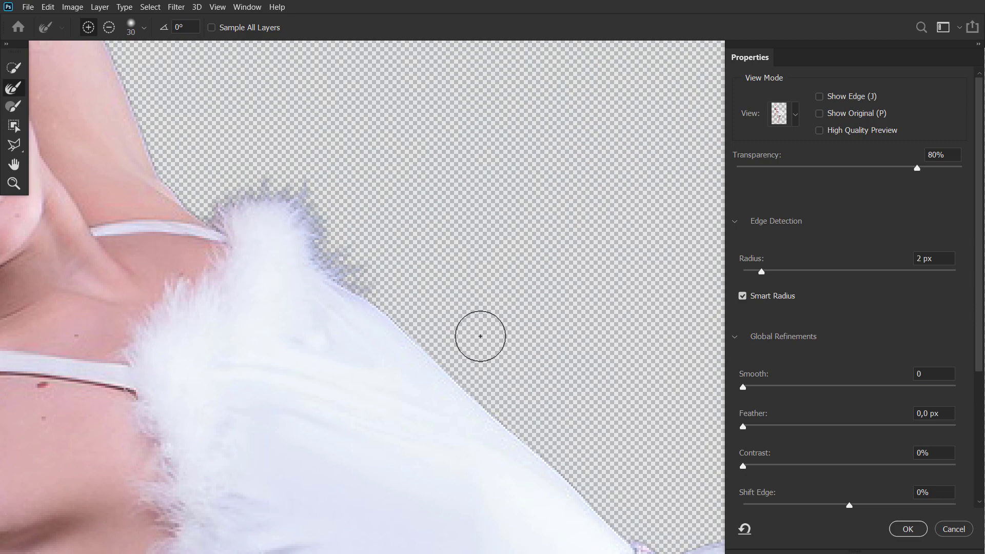
scroll(452, 296, "down", 3)
scroll(583, 334, "down", 5)
scroll(501, 159, "down", 3)
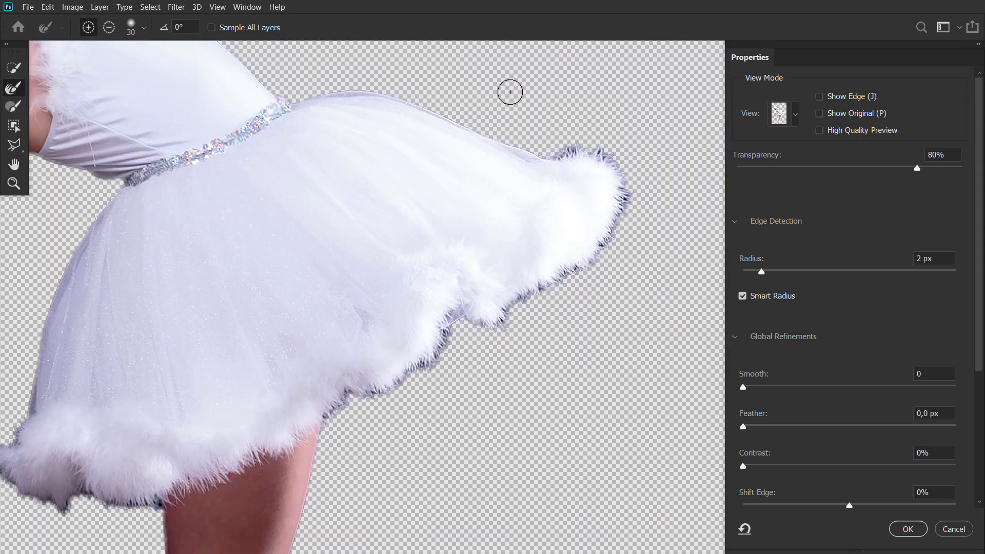
Clean the skirt's fur tip and lower hems with a 60 px refine brush
key("bracketright")
key("bracketright")
key("bracketright")
left_click_drag(582, 121, 611, 159)
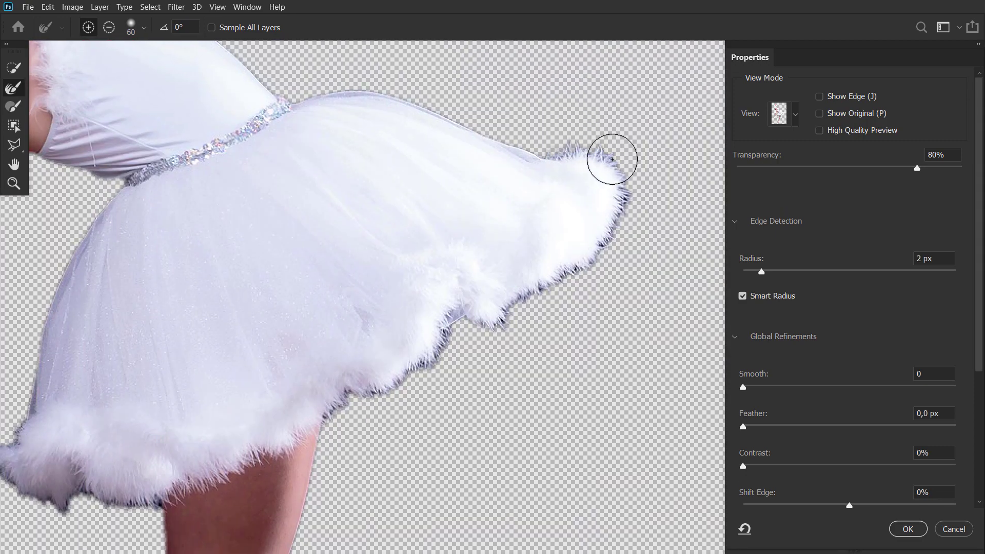
left_click_drag(506, 311, 352, 395)
scroll(360, 374, "left", 5)
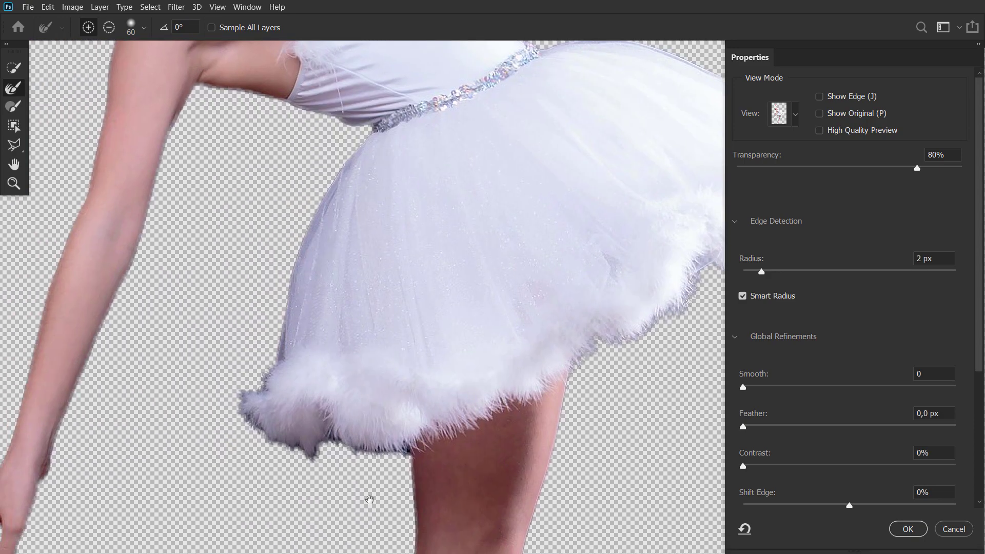
mouse_move(393, 451)
left_mouse_down()
mouse_move(297, 451)
mouse_move(241, 374)
mouse_move(301, 220)
mouse_move(356, 144)
left_mouse_up()
scroll(147, 198, "right", 2)
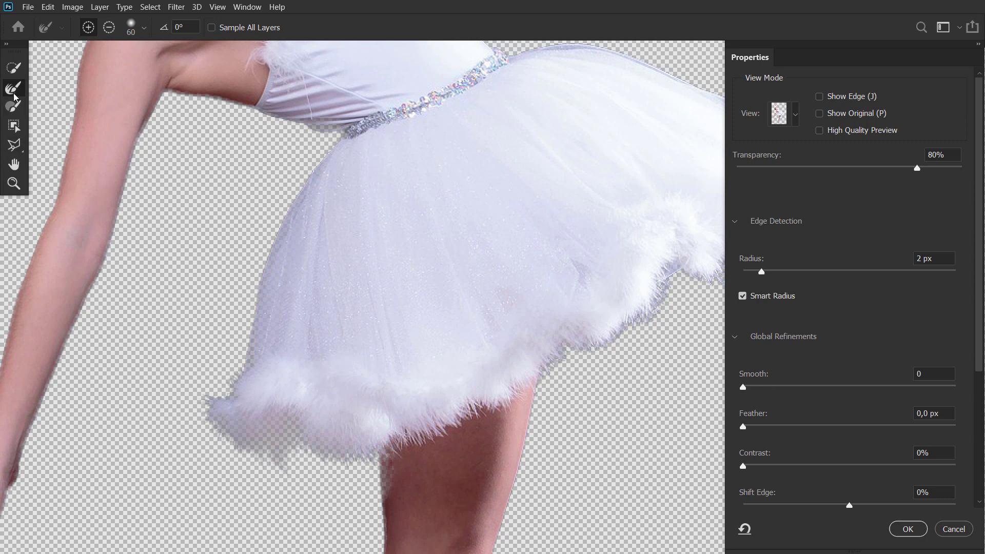
Paint the lower-left fur hem into the selection with the Brush tool, then review the arm
left_click(13, 106)
mouse_move(268, 406)
left_mouse_down()
mouse_move(242, 413)
mouse_move(319, 391)
mouse_move(313, 405)
left_mouse_up()
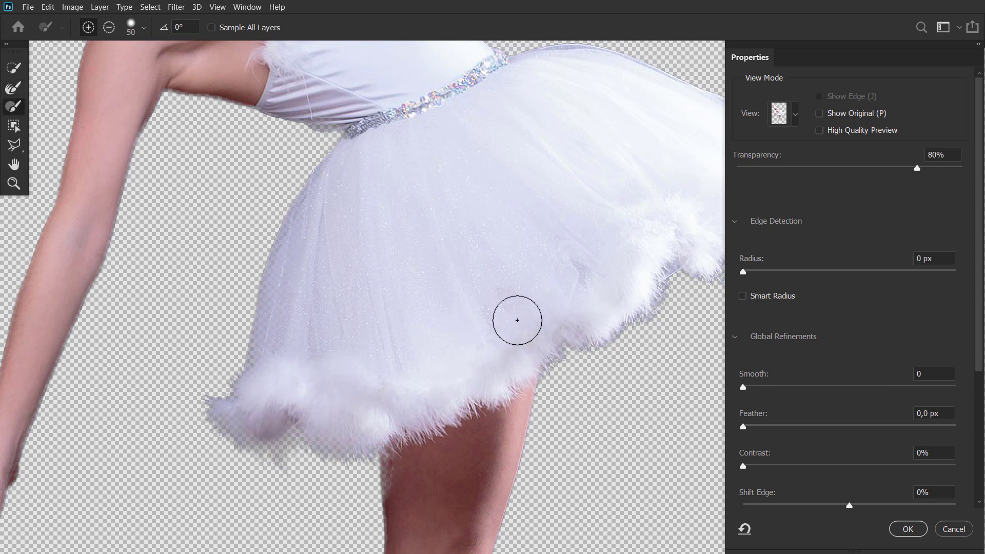
scroll(583, 335, "up", 5)
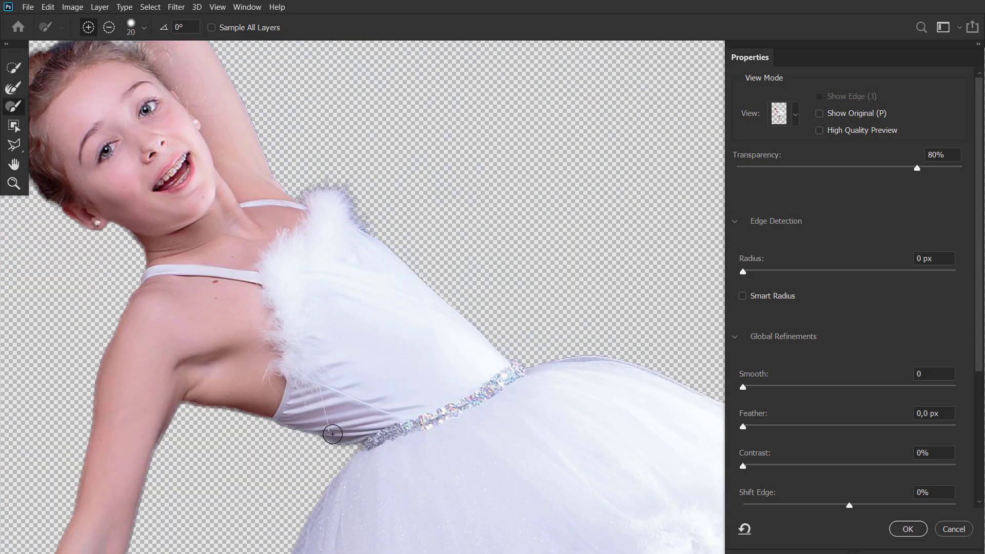
left_click_drag(223, 381, 519, 184)
scroll(518, 183, "up", 2)
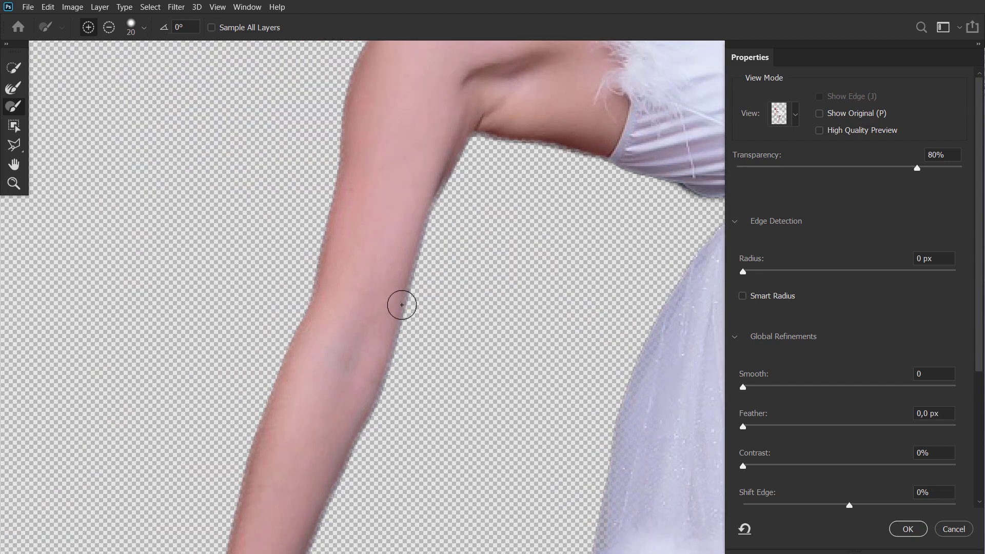
left_click_drag(457, 210, 286, 284)
left_click_drag(369, 153, 351, 254)
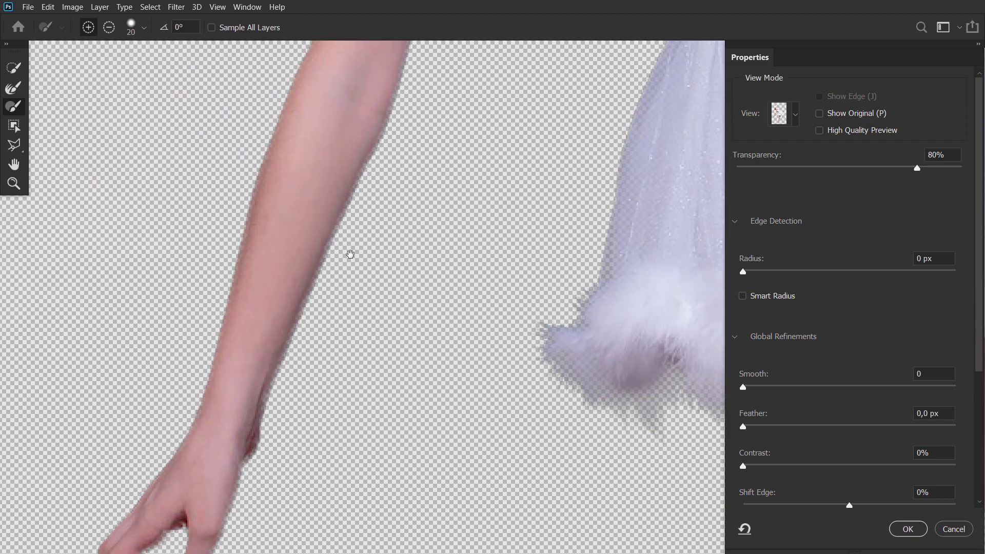
key("ctrl+0")
Firm up the hair edge along the hairline with a 35 px brush
key("w")
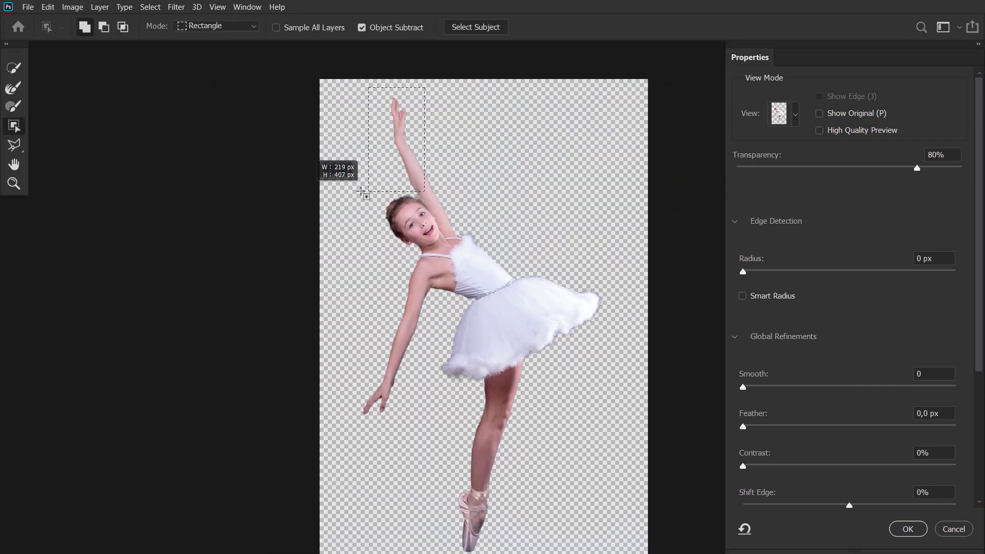
key("ctrl+plus")
key("b")
scroll(118, 169, "up", 3)
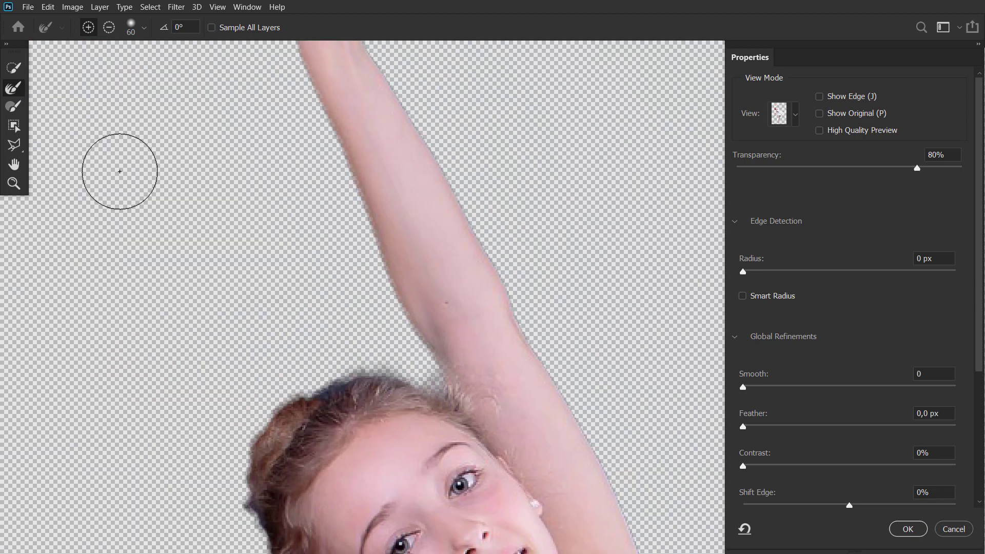
left_click_drag(371, 436, 361, 291)
key("bracketright")
key("bracketright")
key("bracketright")
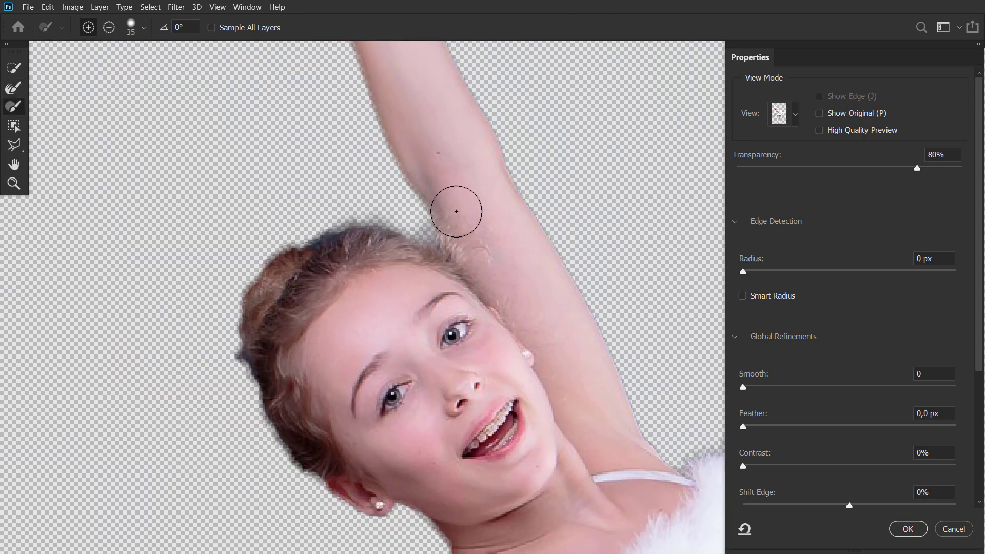
left_click_drag(406, 264, 295, 279)
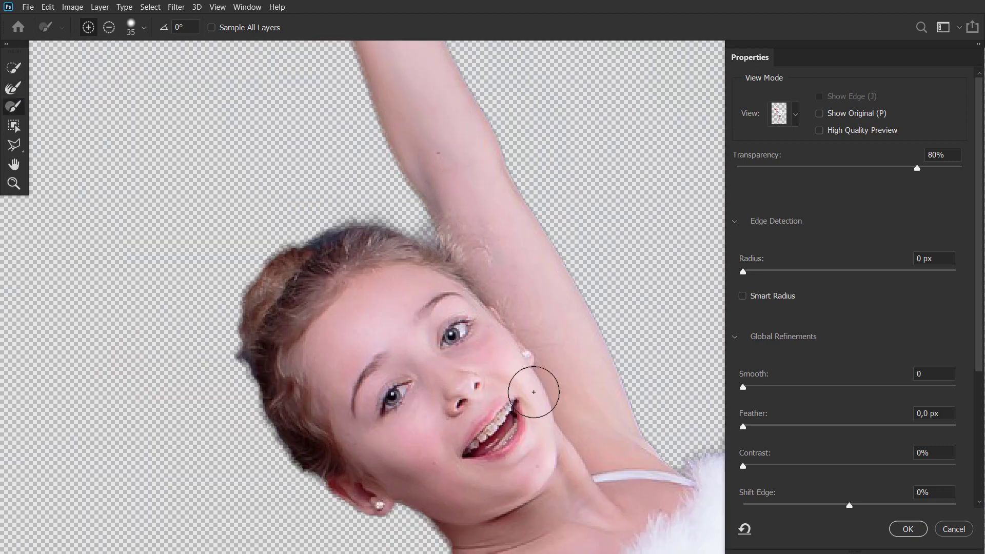
Sharpen the left edge of the skirt with a 20 px brush
scroll(534, 389, "up", 5)
scroll(587, 494, "up", 5)
key("bracketleft")
key("bracketleft")
key("bracketleft")
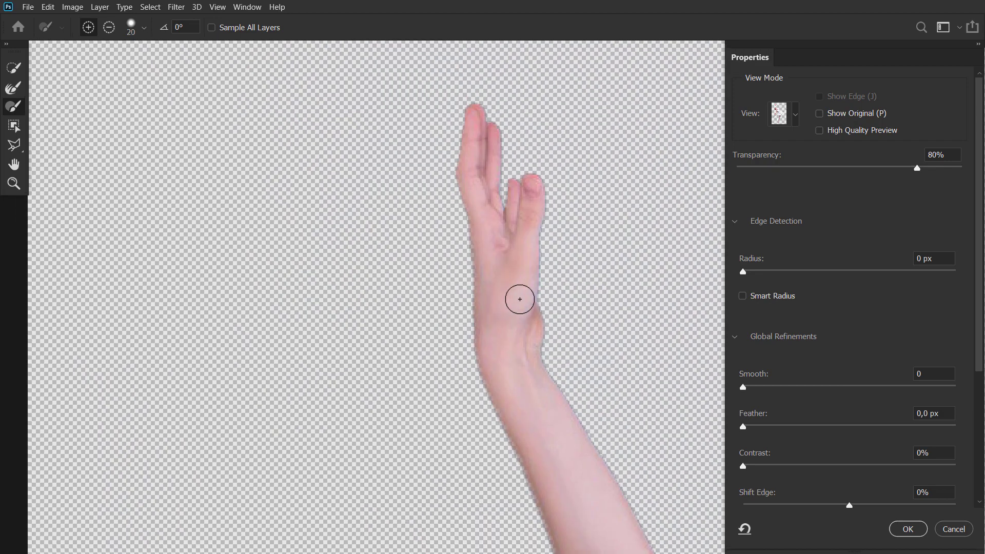
left_click(144, 28)
left_click(337, 92)
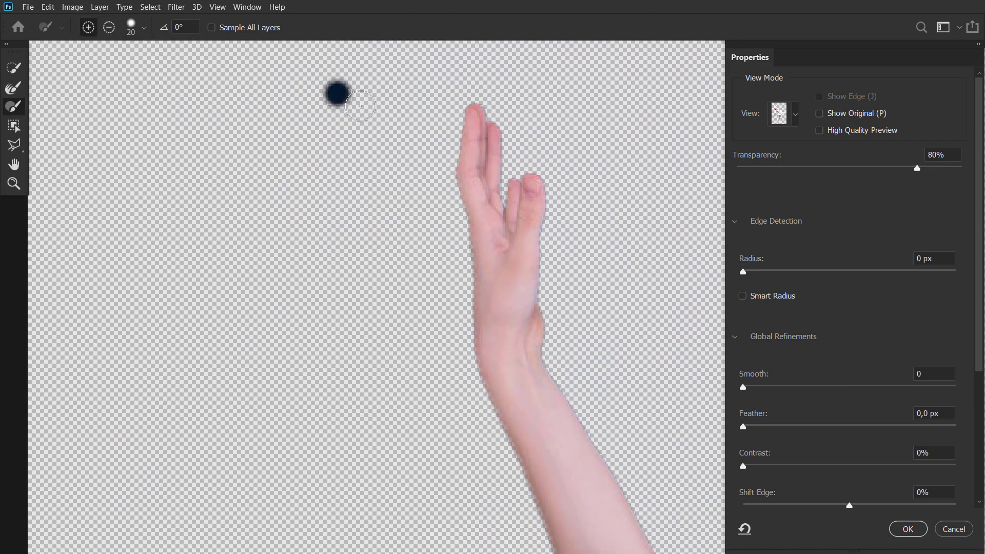
scroll(336, 92, "down", 5)
scroll(521, 345, "down", 5)
left_click_drag(522, 345, 164, 295)
scroll(365, 239, "down", 5)
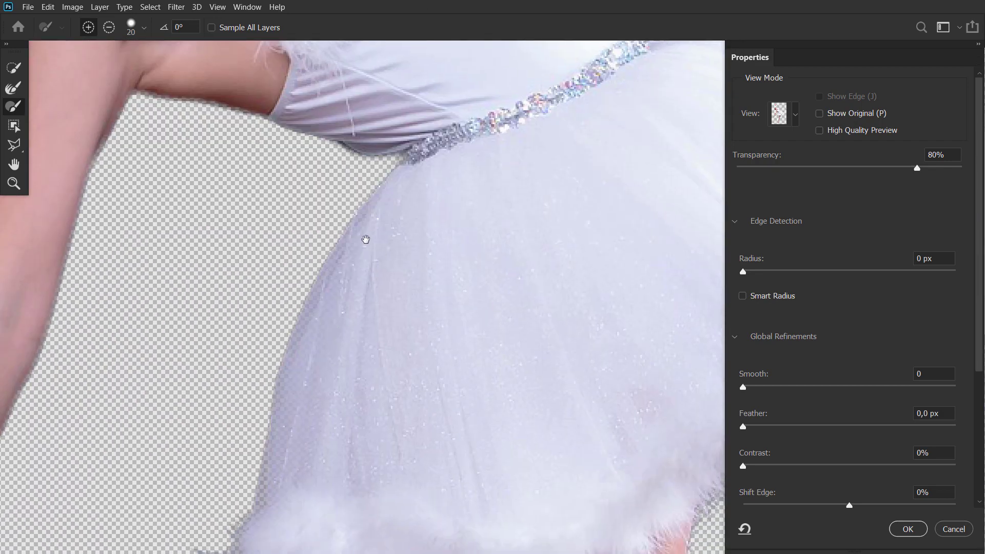
mouse_move(372, 210)
left_mouse_down()
mouse_move(299, 336)
mouse_move(266, 495)
left_mouse_up()
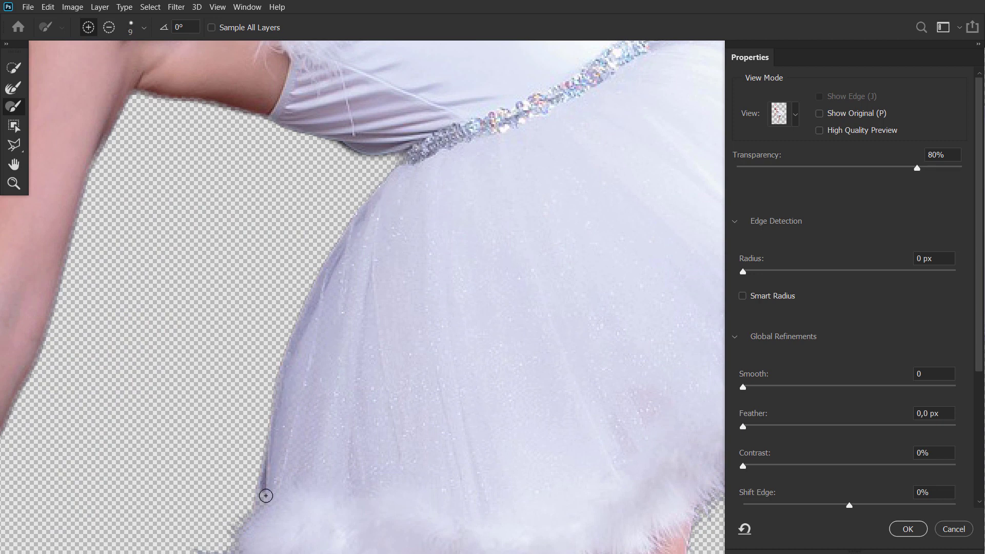
Sharpen the leg's left edge and check the lower leg, shoe and tutu edges
left_click_drag(299, 455, 322, 304)
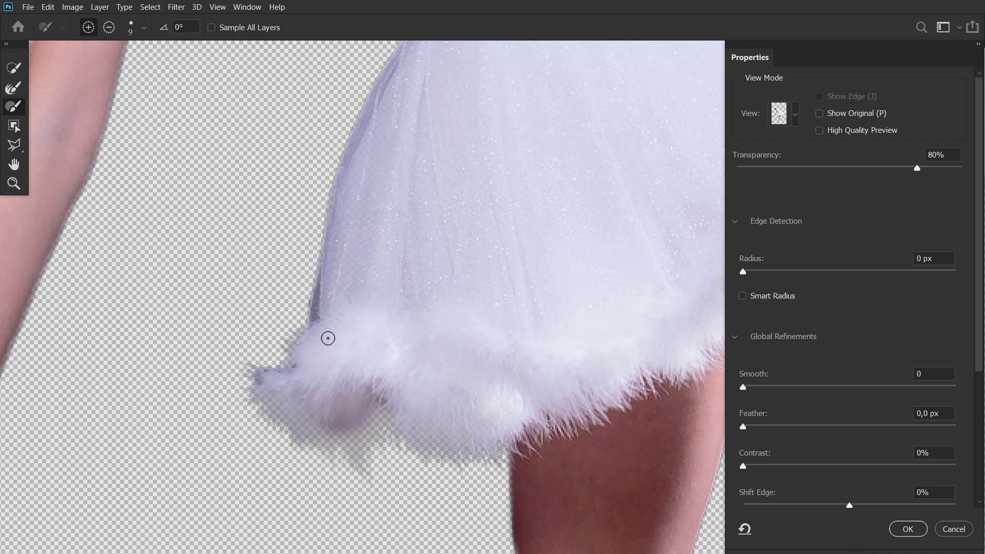
mouse_move(493, 405)
left_mouse_down()
mouse_move(468, 191)
mouse_move(444, 288)
mouse_move(457, 423)
left_mouse_up()
scroll(468, 191, "up", 2)
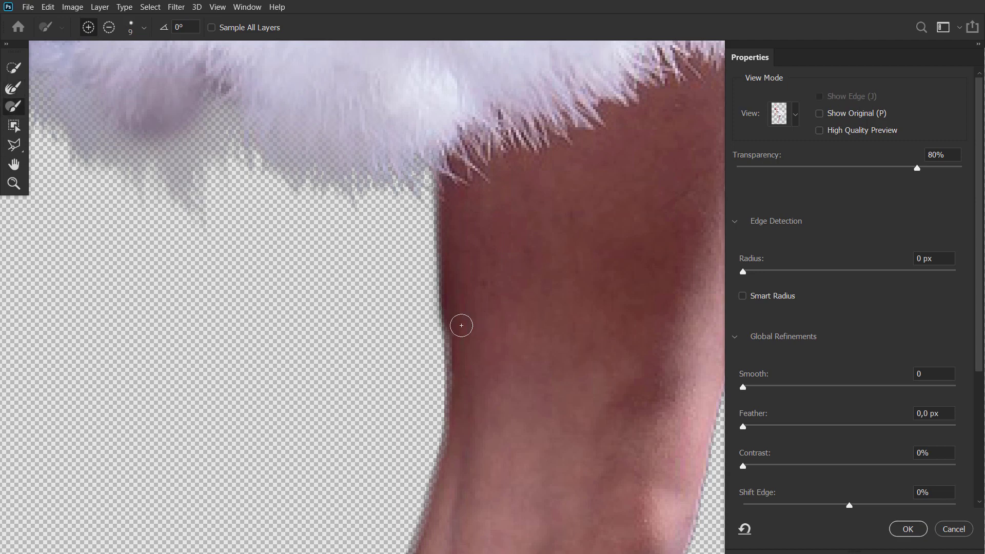
scroll(458, 358, "down", 5)
mouse_move(503, 178)
left_mouse_down()
mouse_move(426, 389)
mouse_move(402, 495)
left_mouse_up()
scroll(488, 138, "down", 5)
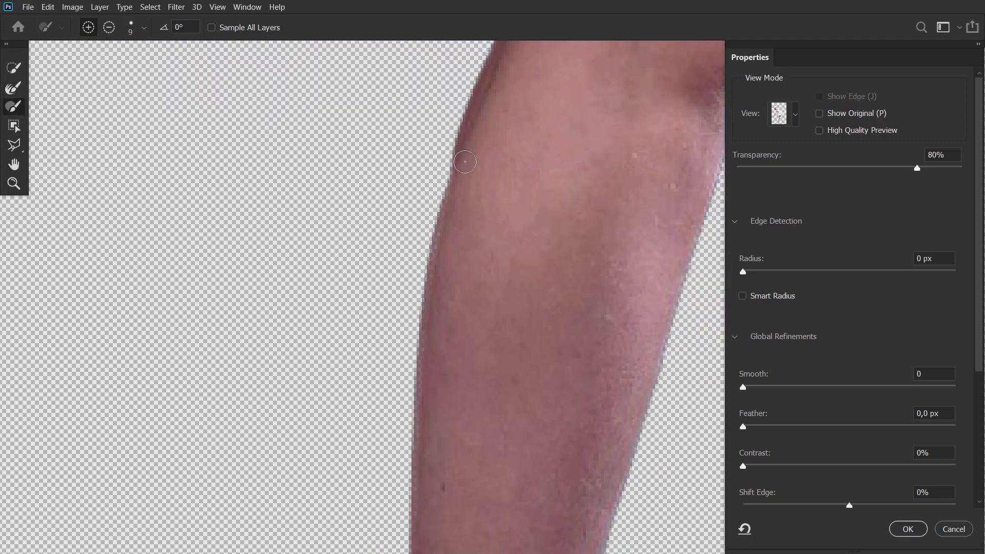
scroll(513, 205, "down", 5)
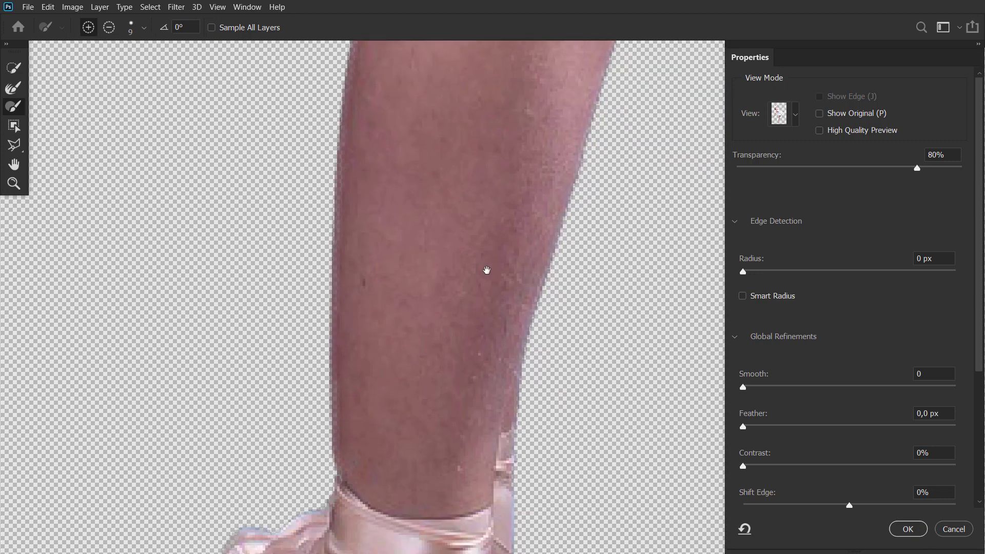
mouse_move(667, 365)
left_mouse_down()
mouse_move(436, 66)
mouse_move(510, 426)
mouse_move(556, 66)
mouse_move(558, 160)
mouse_move(464, 343)
mouse_move(620, 236)
left_mouse_up()
left_click_drag(682, 246, 568, 224)
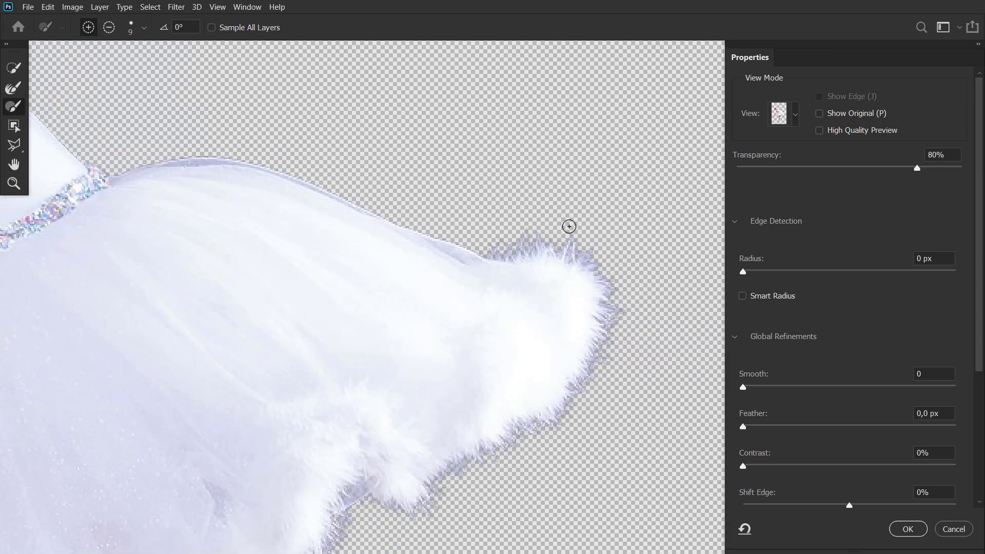
Fit the whole ballerina in view and turn on Decontaminate Colors
key("ctrl+0")
left_click_drag(418, 204, 418, 207)
scroll(929, 497, "down", 5)
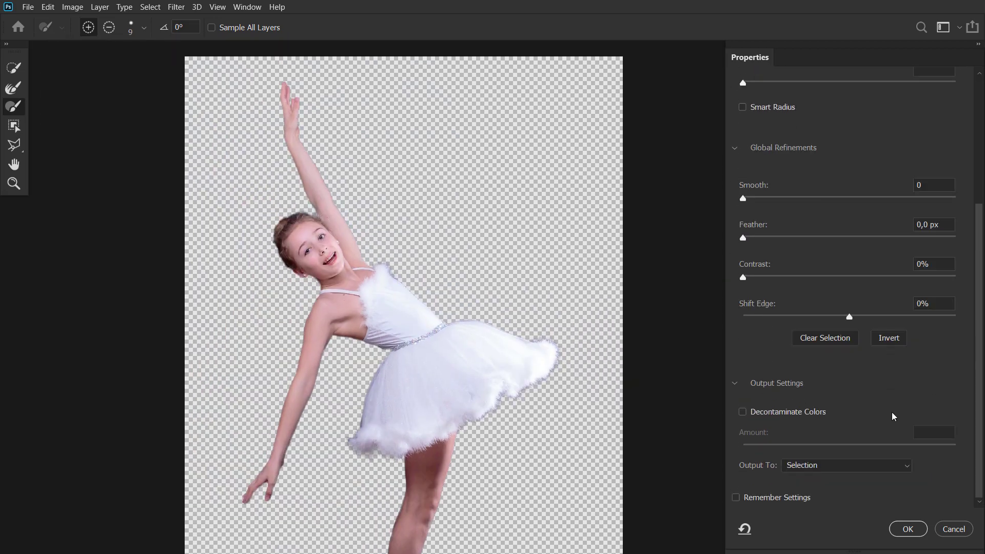
left_click(741, 409)
Output the refined selection as a new masked layer and show Layer 0 copy
left_click(908, 529)
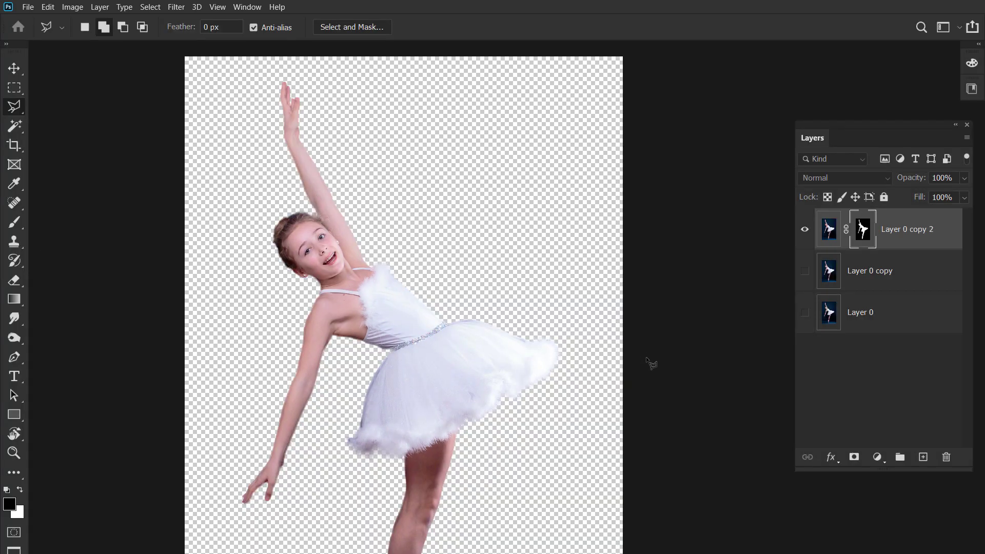
left_click(864, 269)
left_click(805, 272)
Duplicate the dark-background Layer 0 copy as Layer 0 copy 3
key("ctrl+minus")
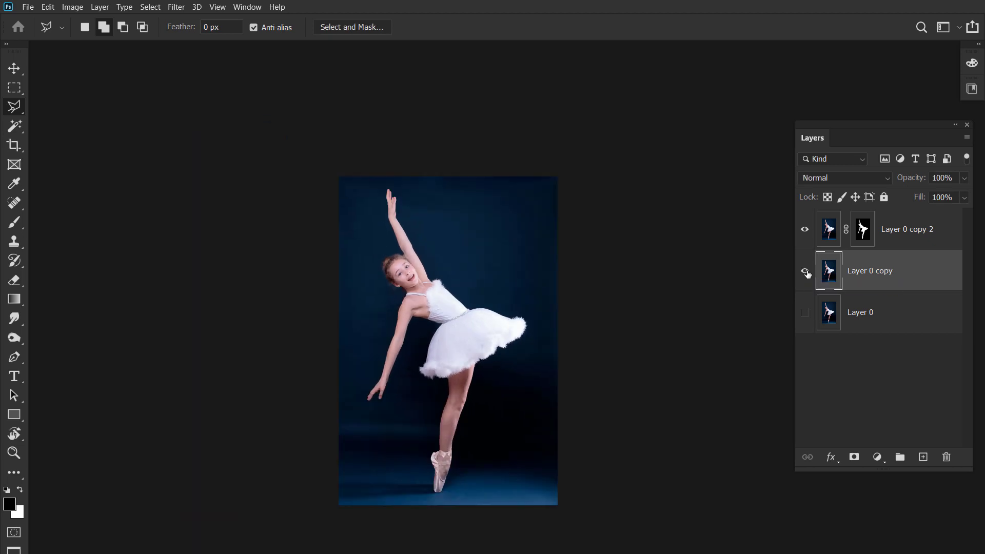
left_click(805, 272)
left_click(805, 272)
key("ctrl+j")
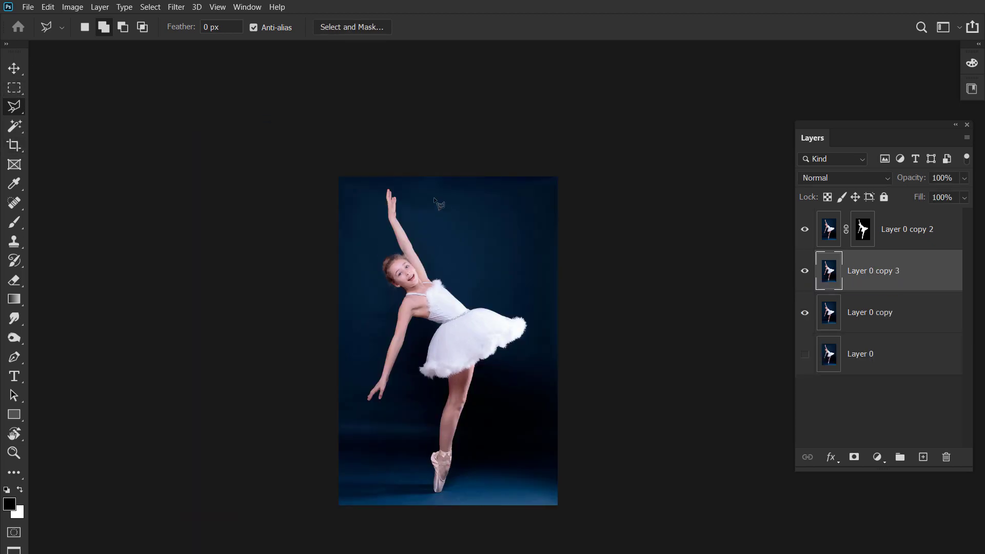
key("shift+l")
key("shift+l")
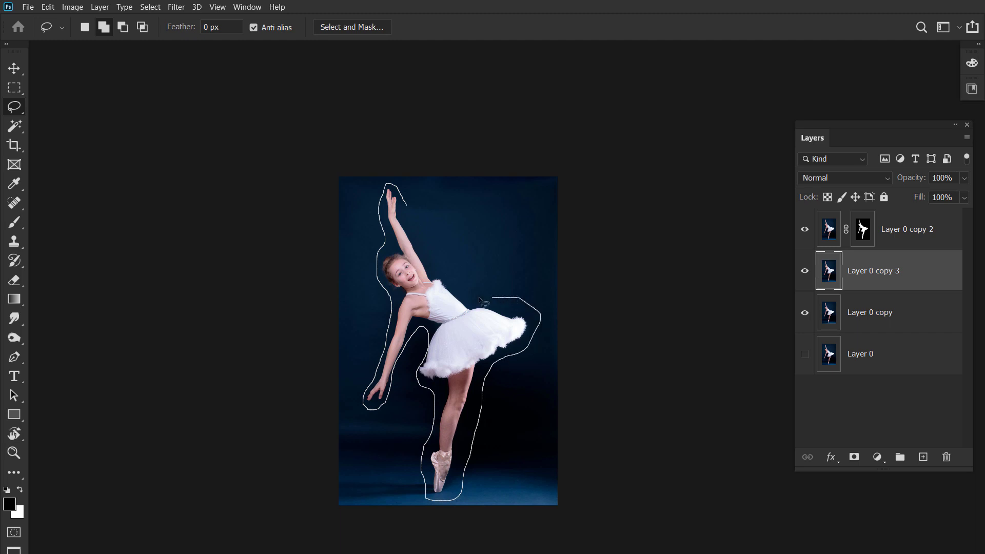
Lasso a loose selection around the dancer, adding the tutu and trimming along the leg
left_click_drag(418, 236, 420, 238)
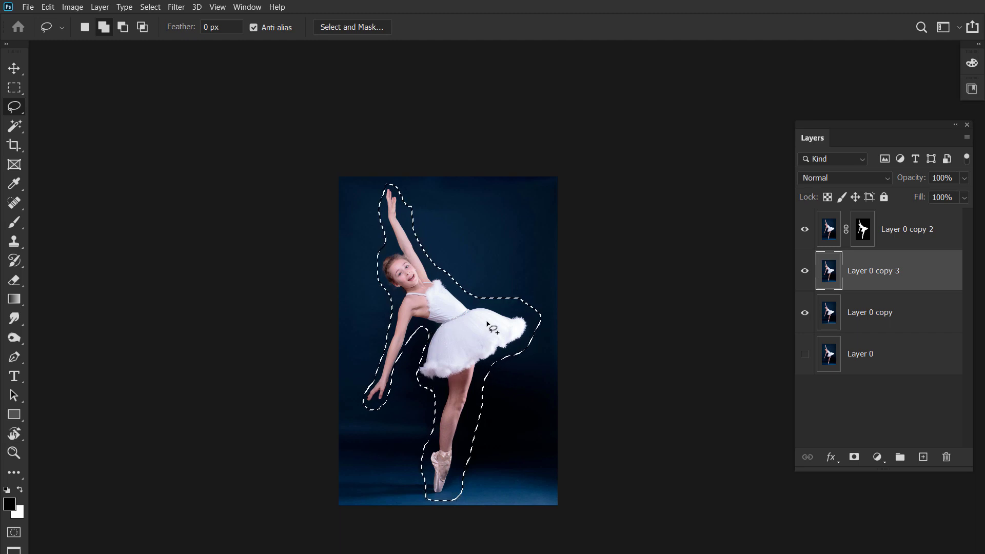
left_click_drag(429, 353, 418, 381)
left_click_drag(500, 391, 471, 441)
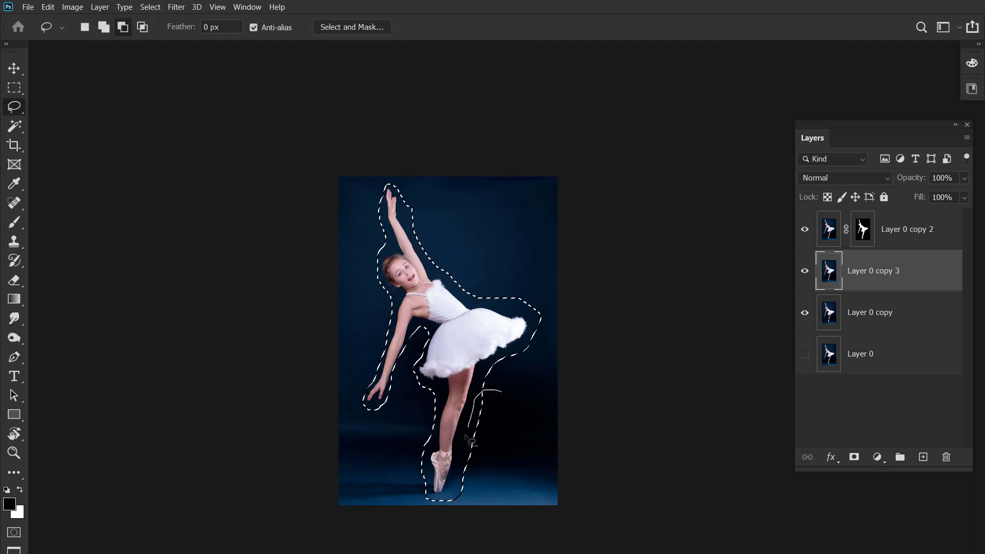
left_click_drag(451, 501, 453, 501)
left_click_drag(460, 232, 499, 308)
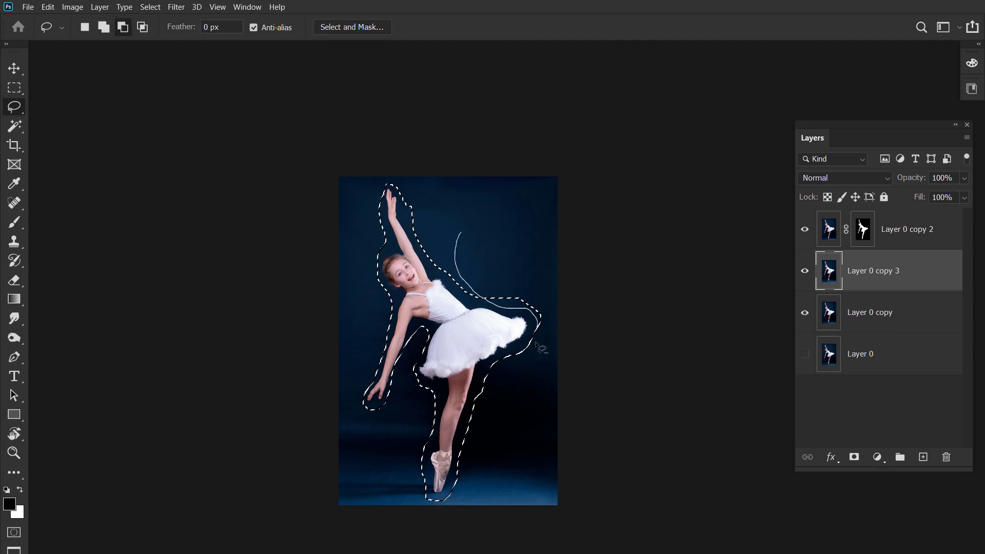
left_click_drag(542, 348, 538, 344)
key("alt+e")
key("l")
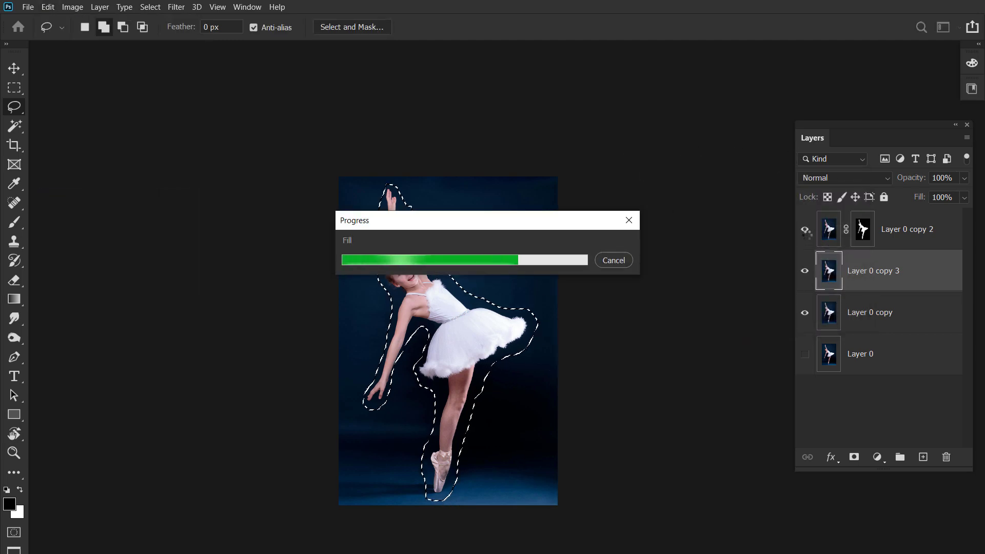
Hide the cut-out layer, deselect, and set the Clone Stamp to 68% opacity
left_click(804, 229)
key("ctrl+d")
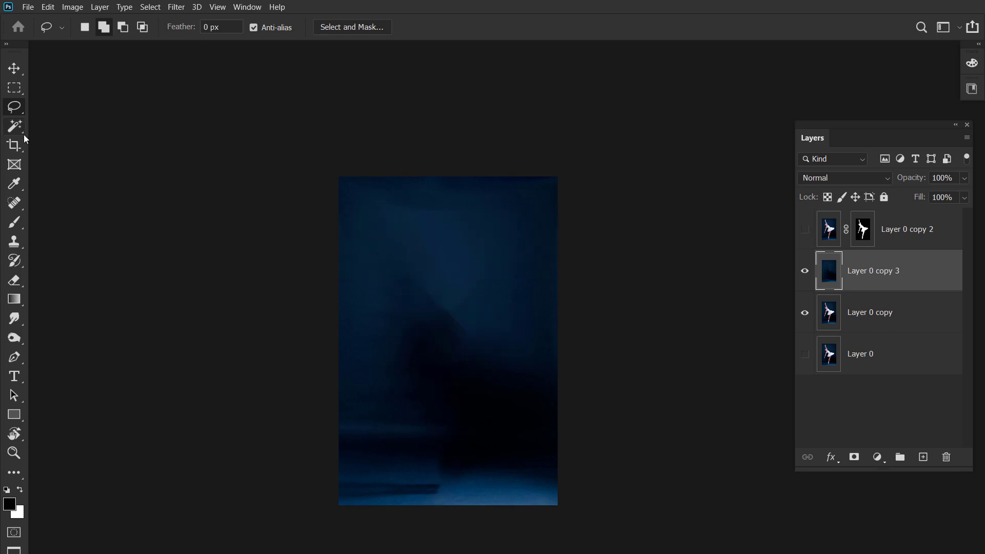
left_click(14, 241)
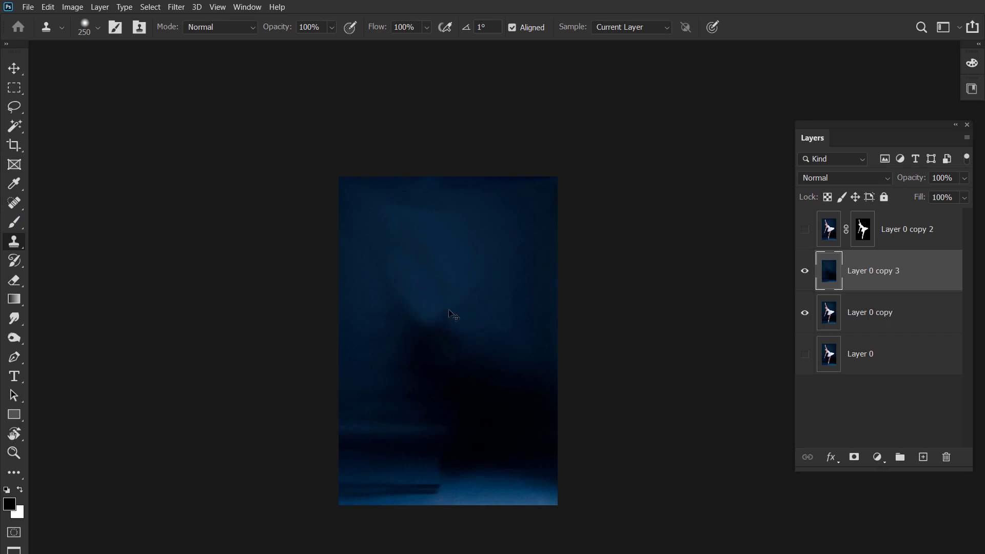
left_click_drag(330, 48, 327, 47)
left_click(98, 28)
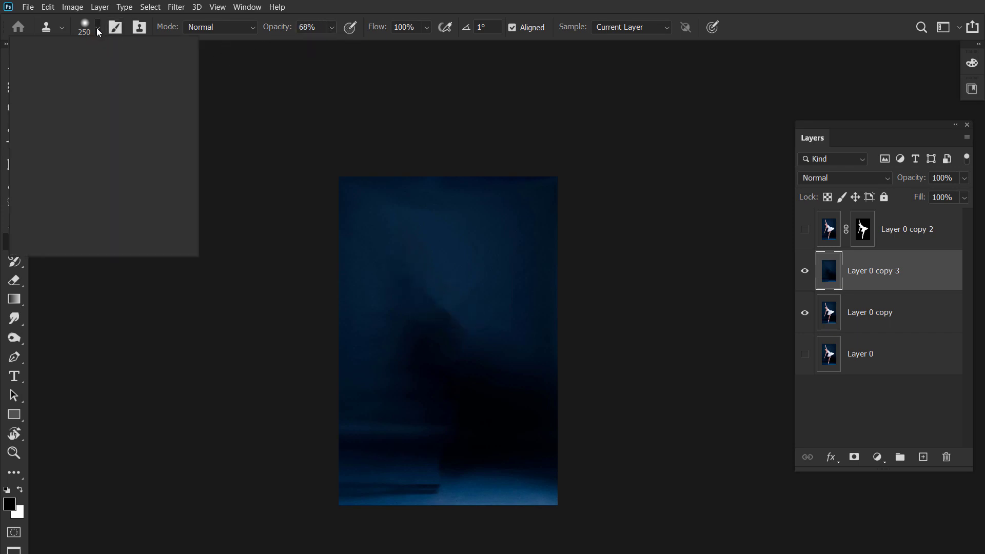
left_click(417, 242)
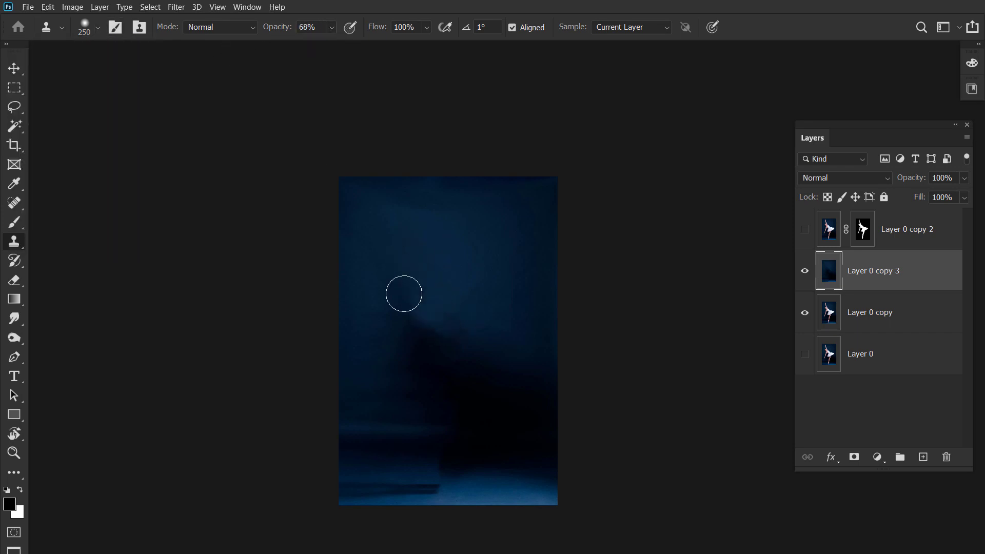
Clone leftover dancer shapes out of the backdrop with a 125 px brush, then show the cut-out
left_click(804, 229)
left_click(804, 229)
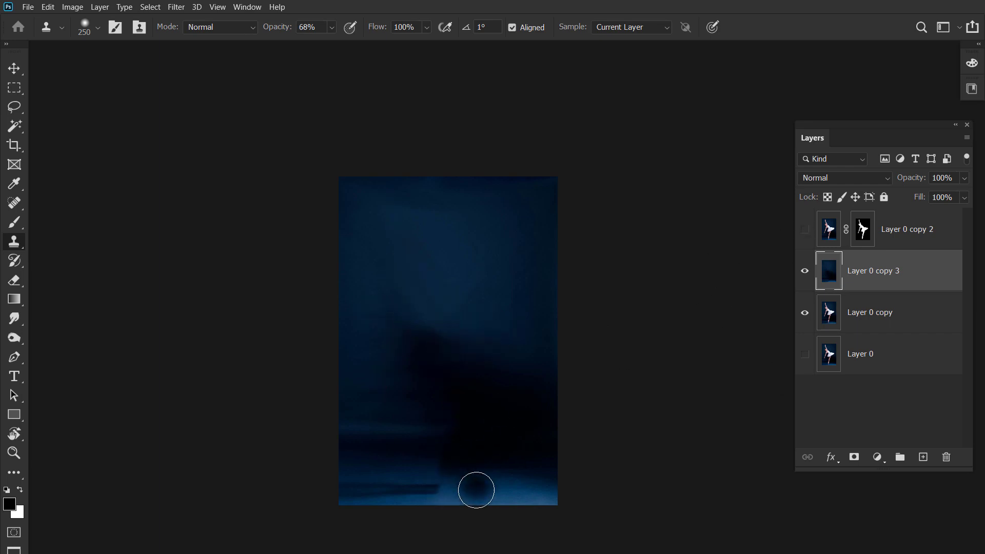
key("bracketleft")
key("bracketleft")
key("bracketleft")
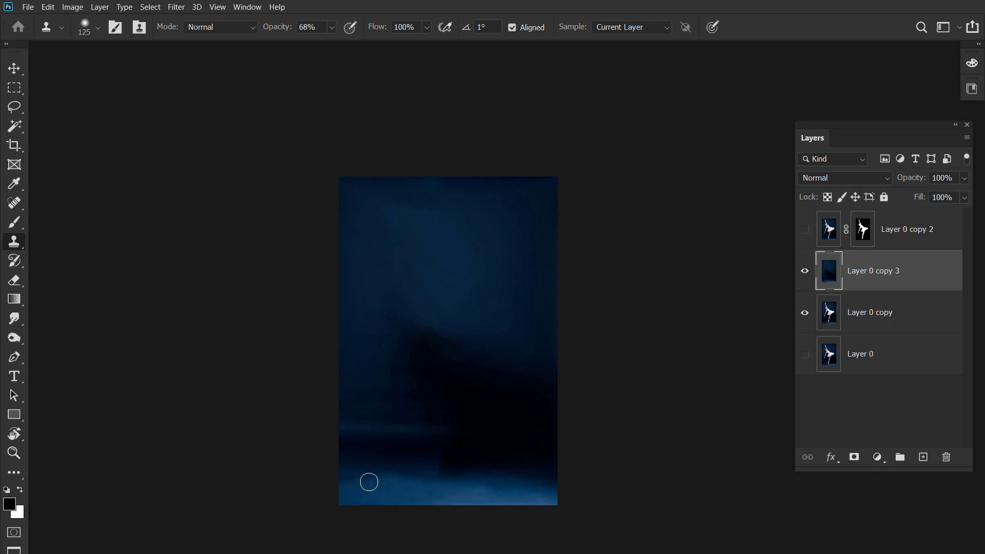
scroll(506, 478, "up", 1)
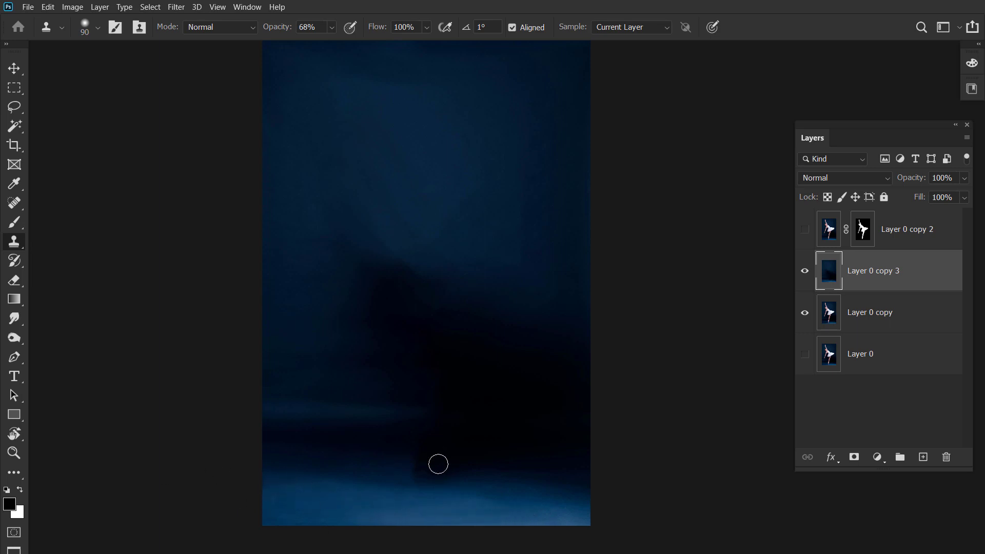
scroll(377, 469, "up", 2)
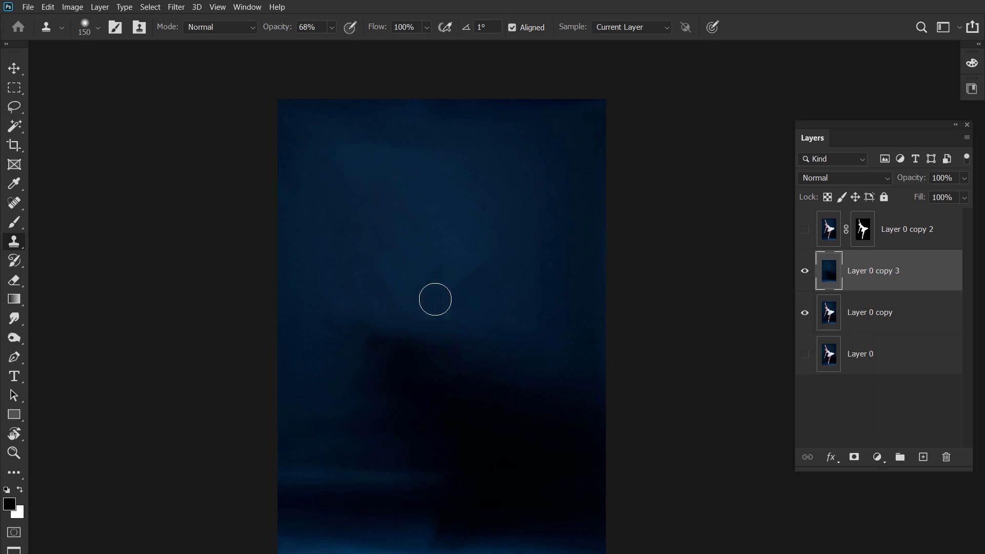
left_click_drag(508, 451, 505, 343)
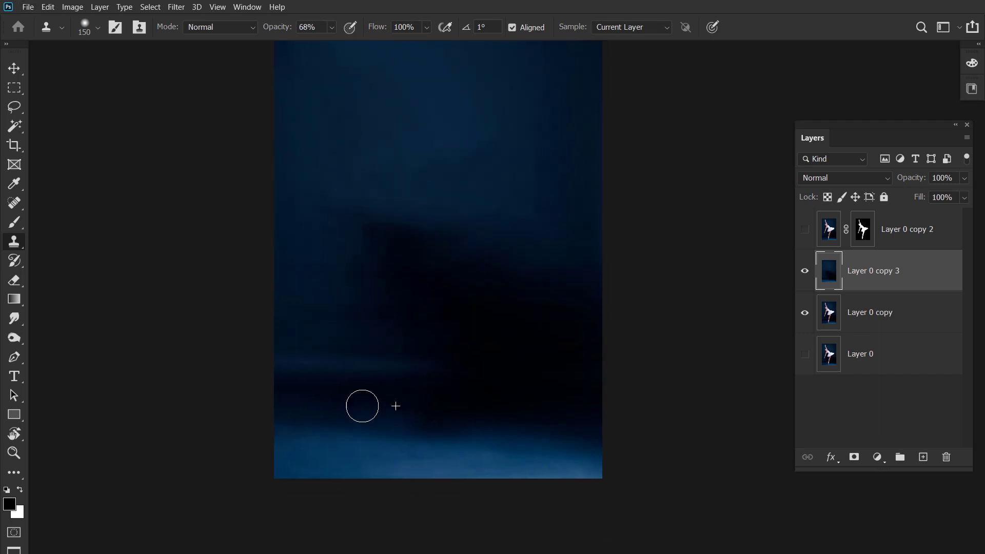
key("v")
key("ctrl+minus")
key("ctrl+minus")
left_click(805, 228)
left_click(805, 229)
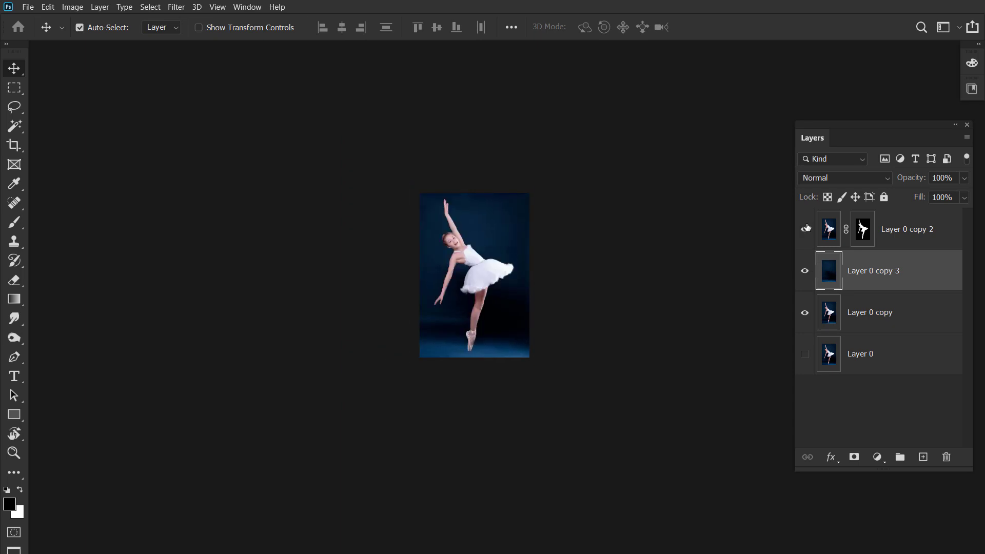
left_click(804, 229)
Clone more of the backdrop with the Clone Stamp at 29% opacity
key("ctrl+plus")
key("ctrl+plus")
left_click(14, 239)
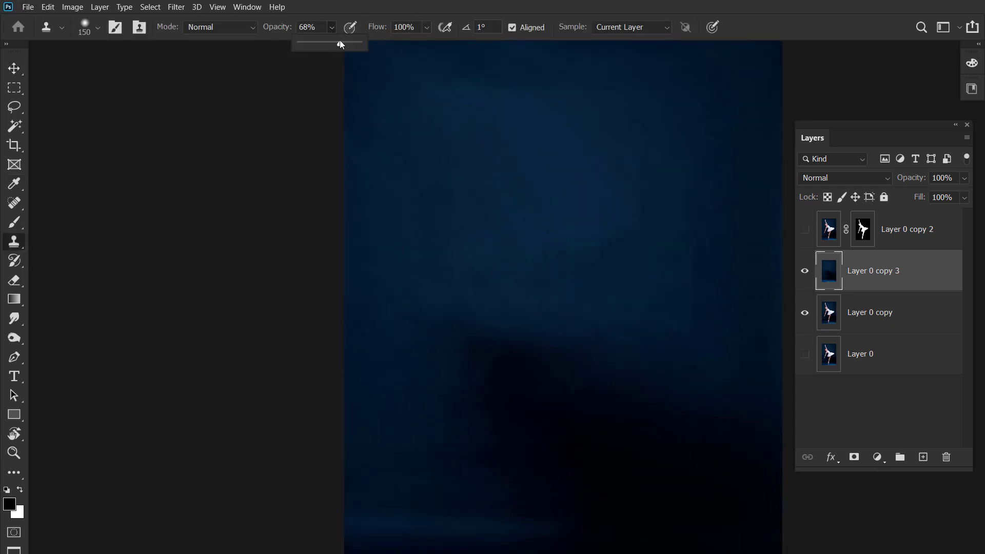
left_click(454, 277)
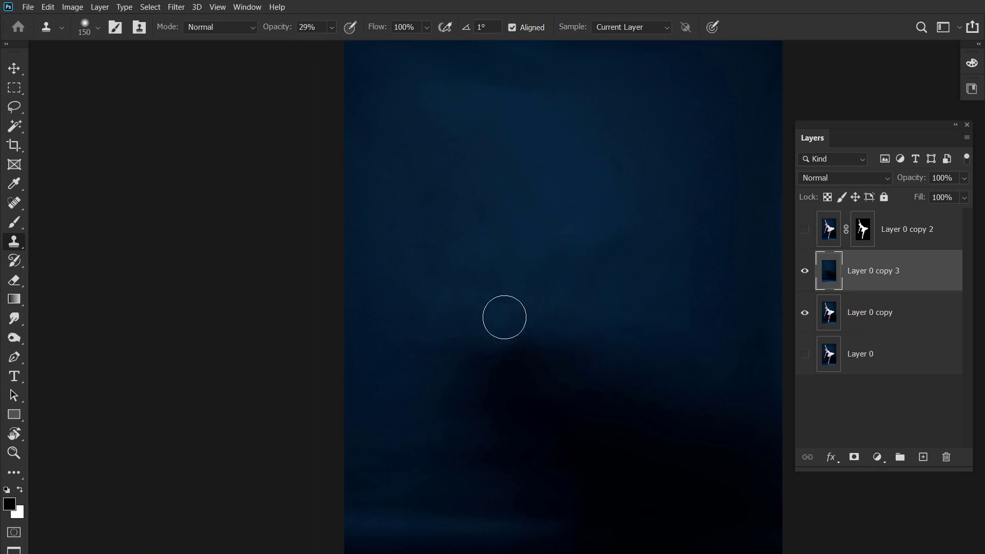
key("ctrl+minus")
key("ctrl+minus")
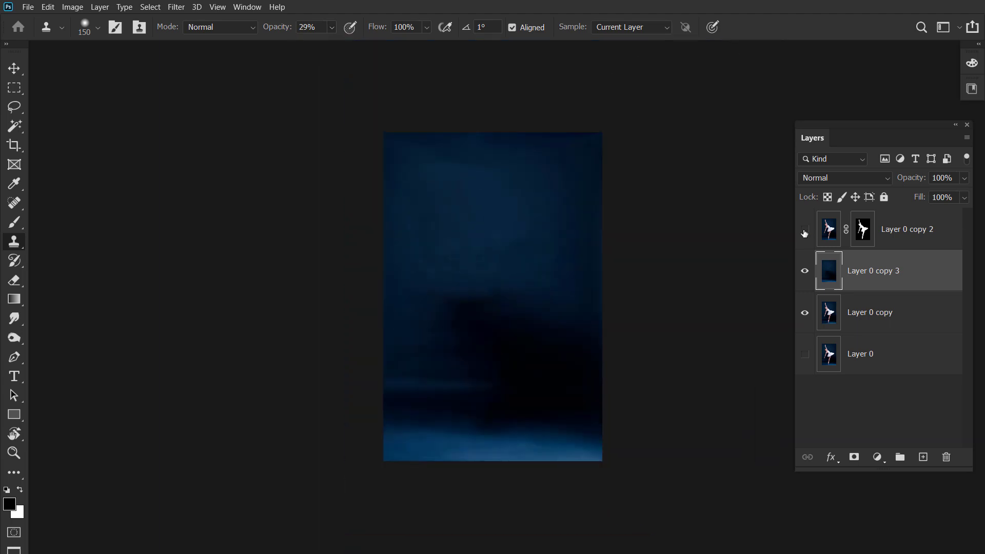
left_click(805, 229)
left_click(804, 230)
left_click(804, 229)
key("ctrl+plus")
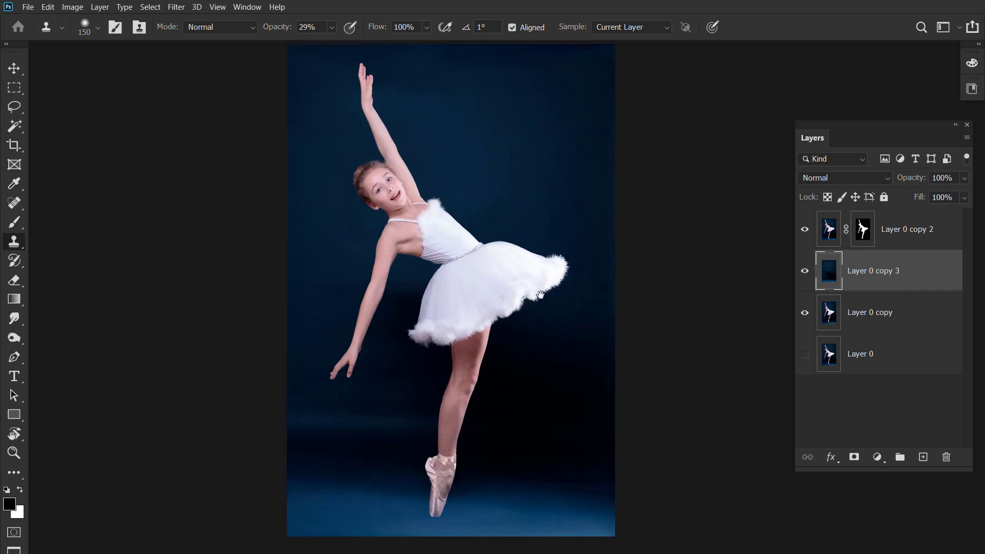
Inspect the skirt hem and legs, then load the ballerina's layer mask as a selection
left_click(481, 318)
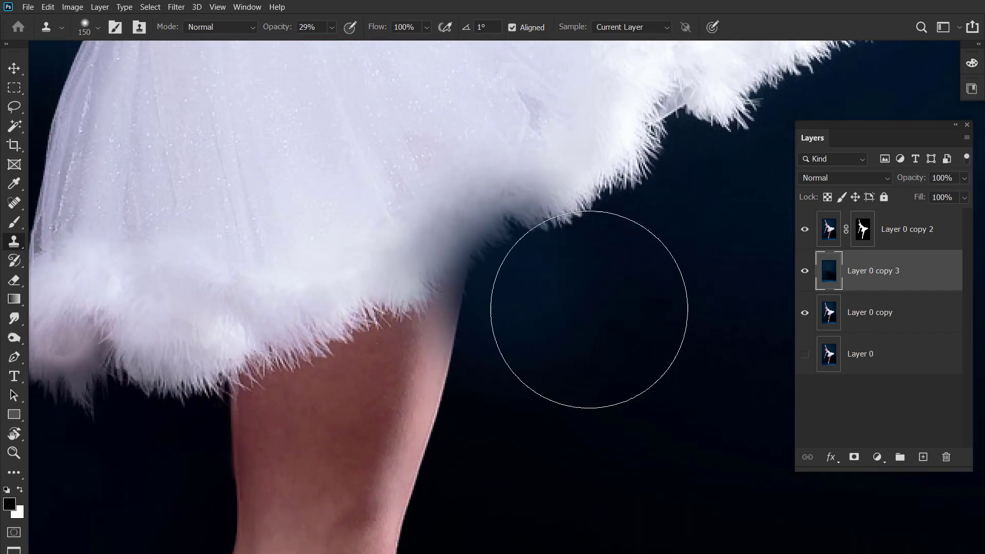
key("ctrl+minus")
key("ctrl+plus")
mouse_move(573, 392)
left_mouse_down()
mouse_move(584, 440)
mouse_move(576, 331)
left_mouse_up()
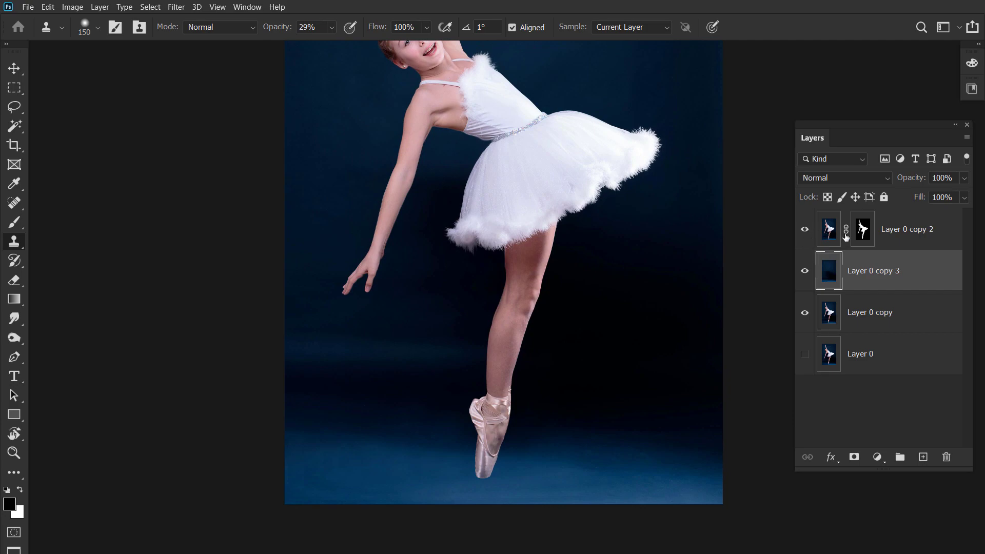
left_click(871, 232, "ctrl")
key("ctrl+plus")
key("ctrl+plus")
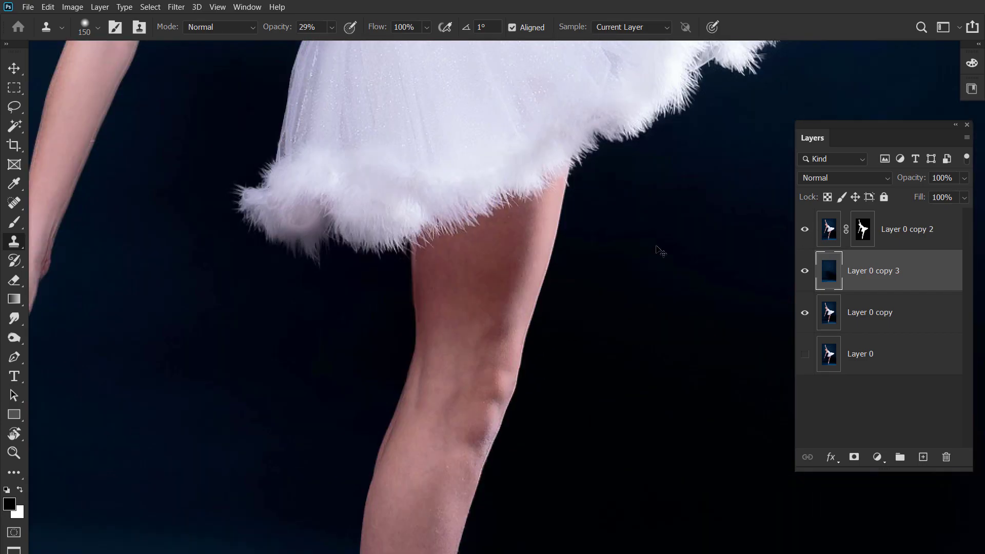
left_click(14, 68)
key("ctrl+minus")
key("ctrl+minus")
key("ctrl+minus")
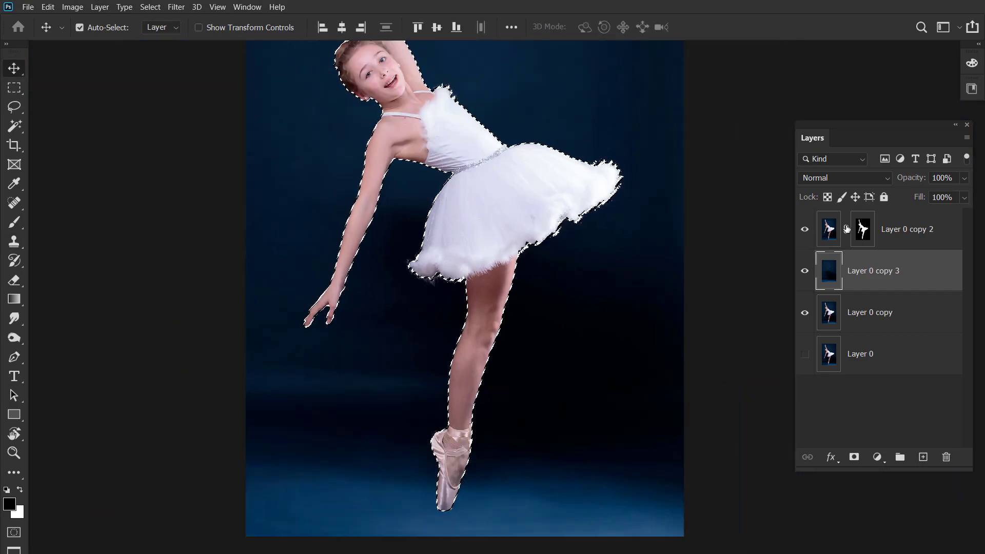
Copy the Layer 0 copy 2 cut-out onto a new Layer 1 and load it as a selection
left_click(862, 225)
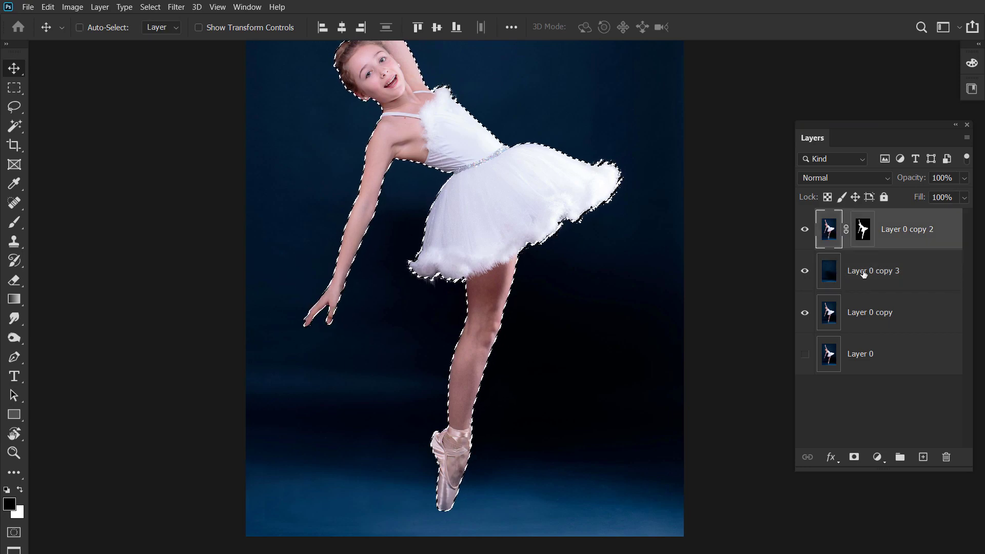
key("ctrl+j")
left_click(828, 230, "ctrl")
key("ctrl+plus")
key("ctrl+plus")
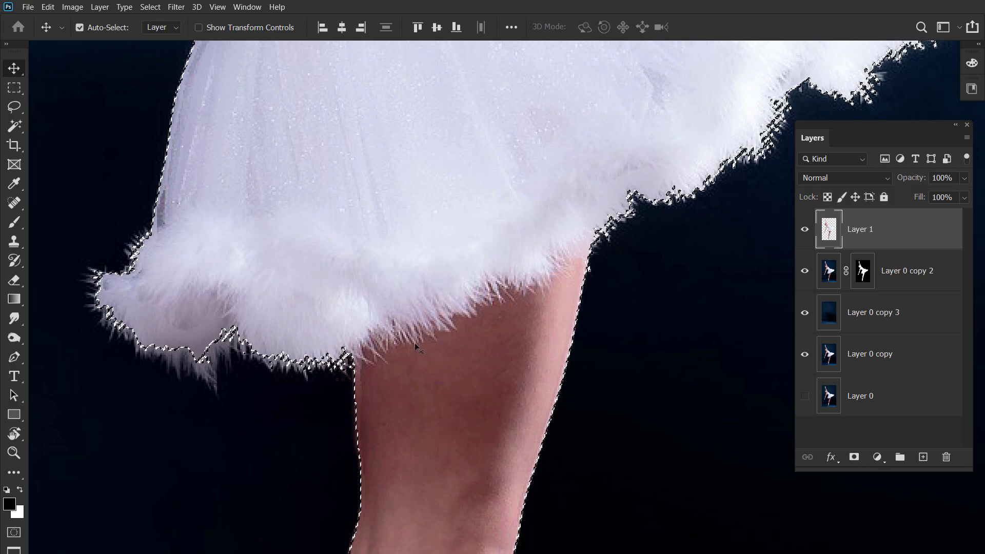
Reload the ballerina selection and cancel out of Select and Mask
key("l")
key("ctrl+d")
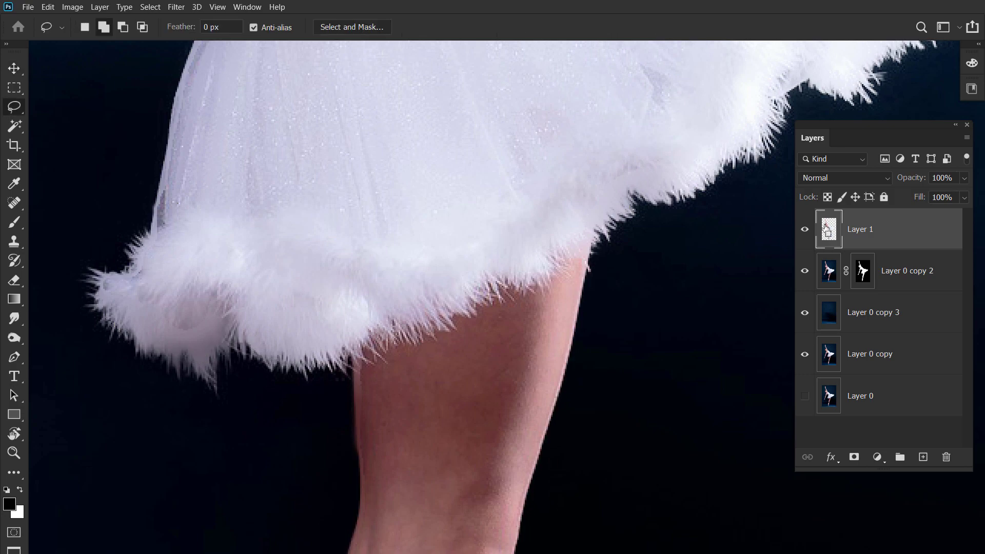
left_click(827, 230, "ctrl")
left_click(359, 26)
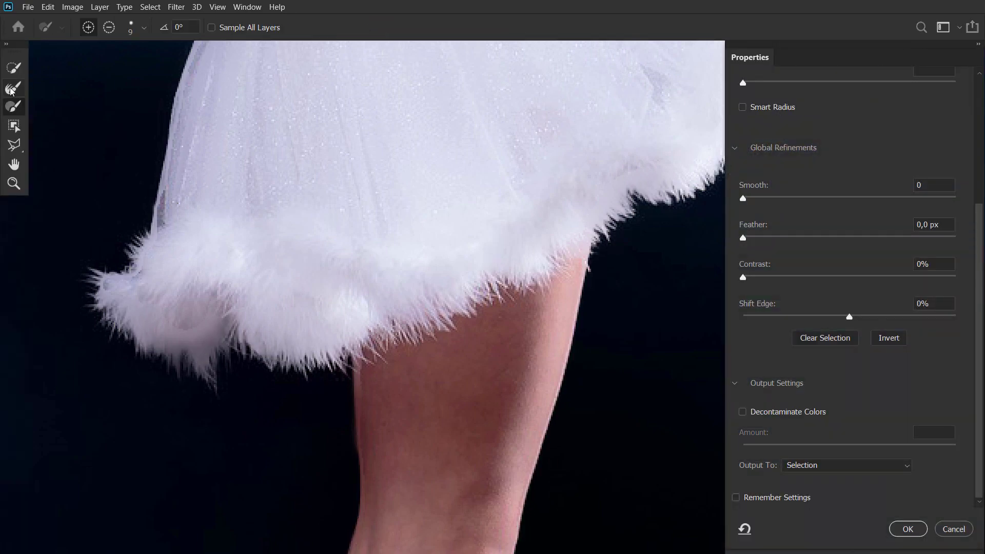
left_click(954, 529)
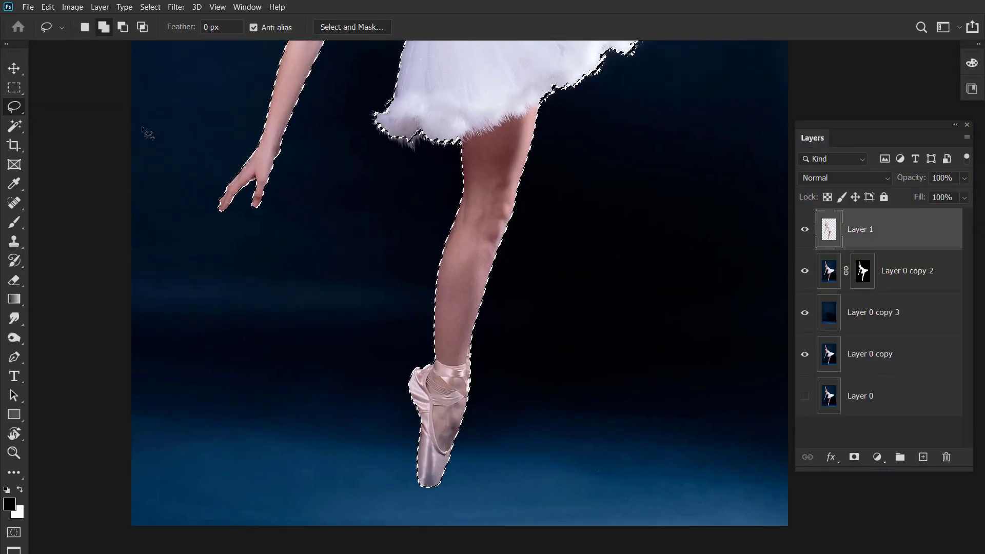
Lasso a loose outline around the standing leg and pointe shoe
left_click_drag(418, 185, 442, 112)
left_click_drag(310, 356, 328, 267)
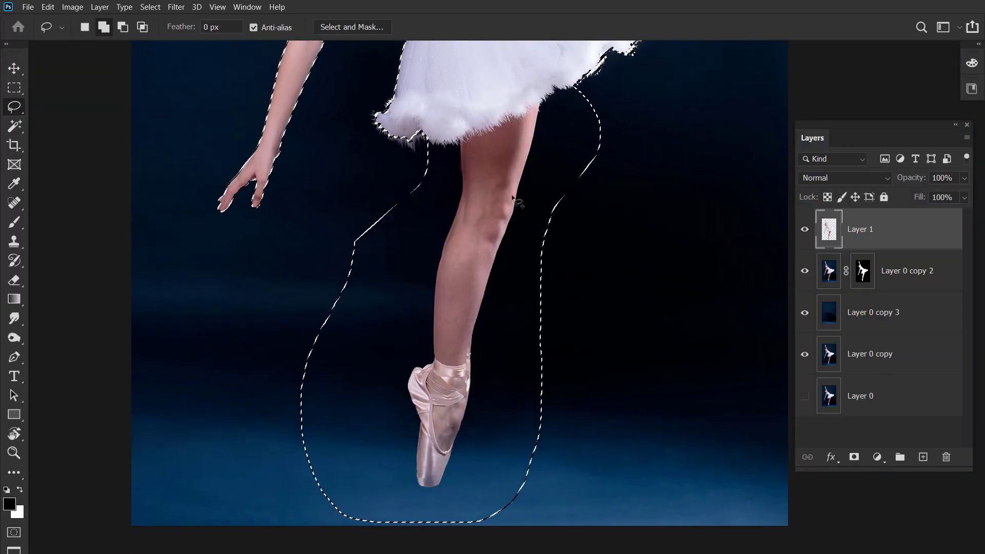
key("ctrl+d")
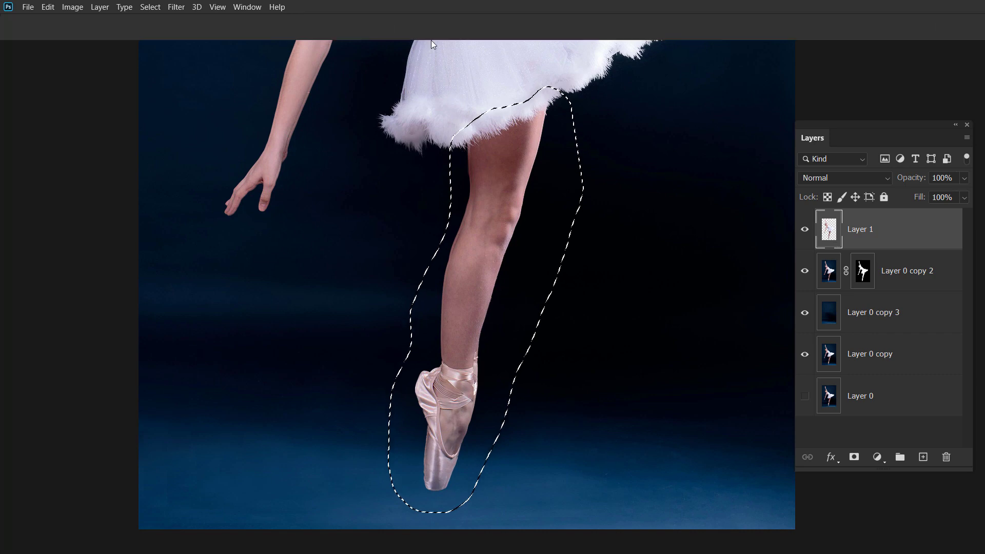
Refine the tutu fur edge above the leg and copy the selection to Layer 2
key("alt+ctrl+r")
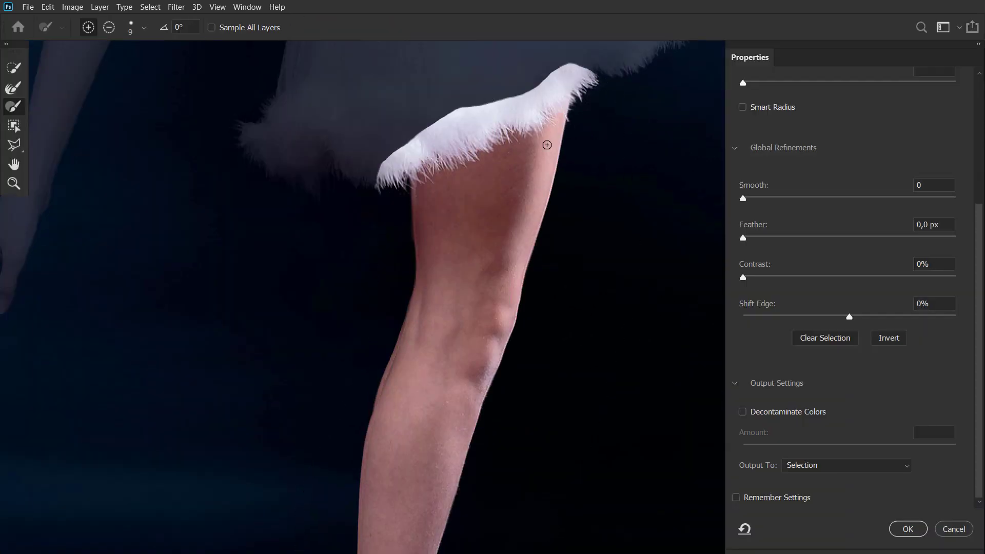
key("r")
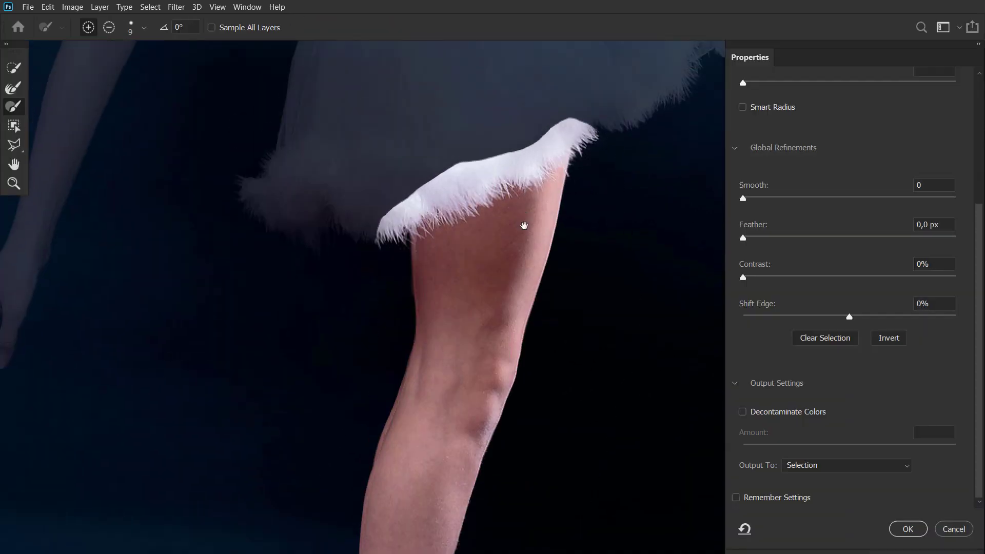
scroll(523, 223, "up", 3)
mouse_move(397, 238)
left_mouse_down()
mouse_move(312, 285)
mouse_move(407, 214)
mouse_move(659, 156)
mouse_move(565, 154)
mouse_move(508, 170)
left_mouse_up()
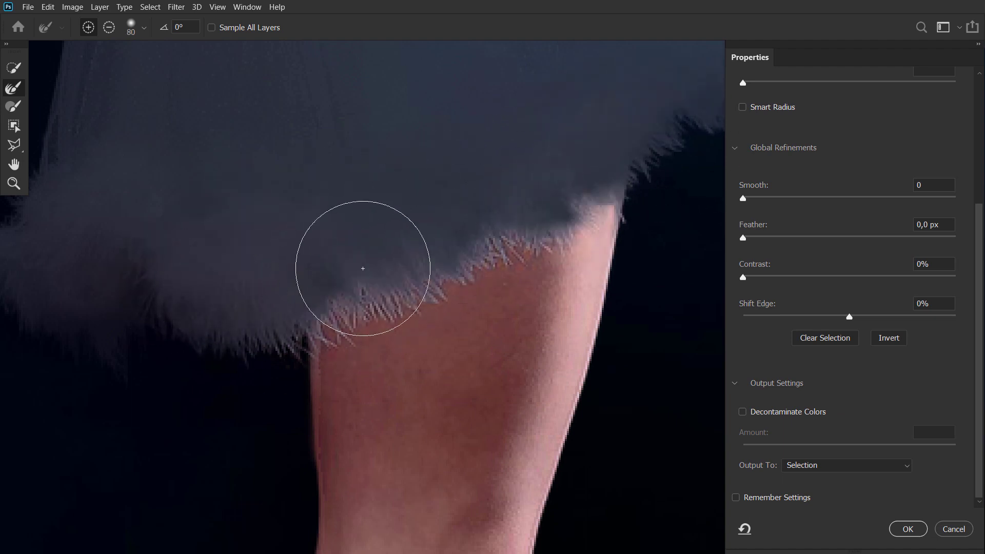
scroll(754, 204, "up", 3)
scroll(754, 205, "up", 2)
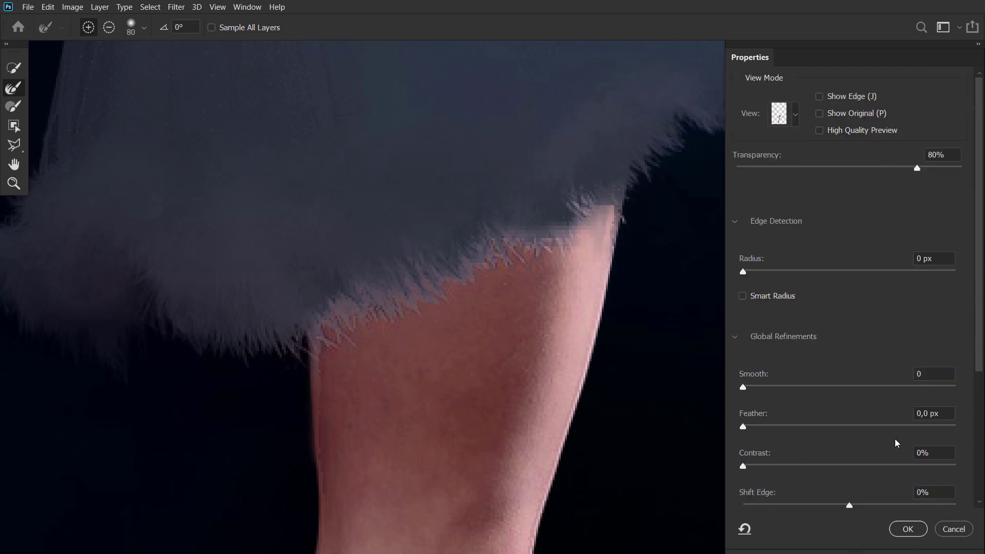
left_click(908, 529)
key("ctrl+0")
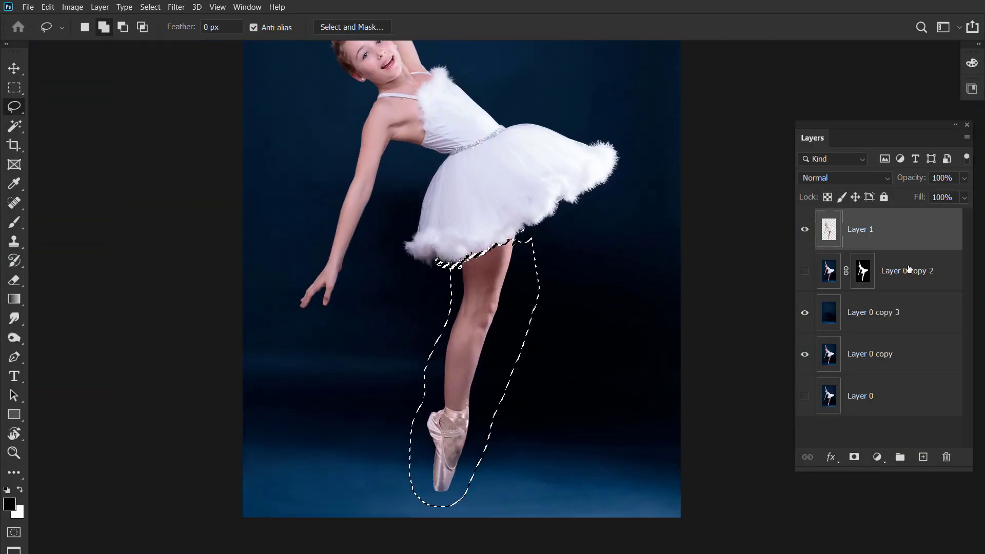
key("ctrl+j")
Hide Layer 1 and erase the leftover bluish tutu haze above and beside the leg
key("v")
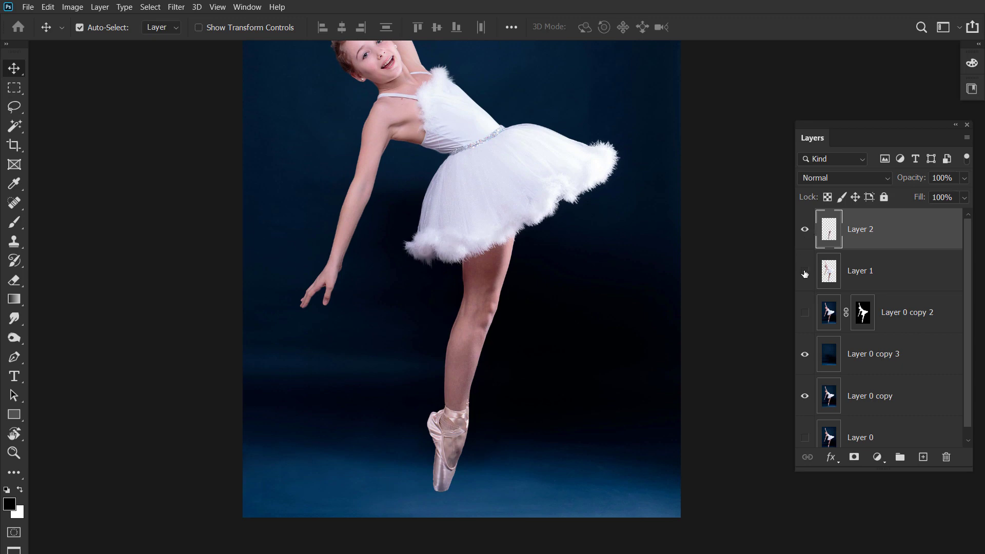
left_click(805, 271)
scroll(535, 224, "up", 5)
key("e")
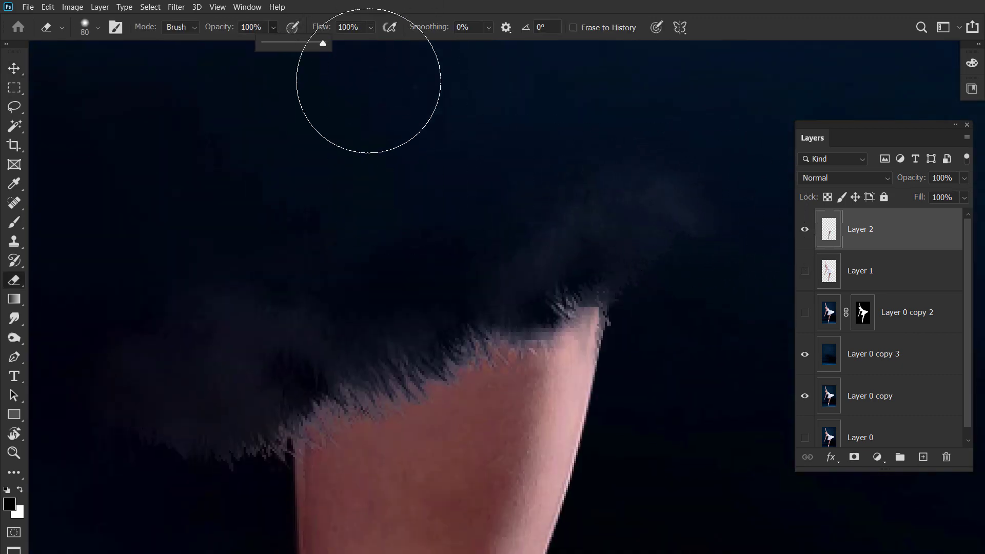
left_click_drag(667, 205, 617, 200)
mouse_move(277, 282)
left_mouse_down()
mouse_move(121, 260)
mouse_move(219, 439)
left_mouse_up()
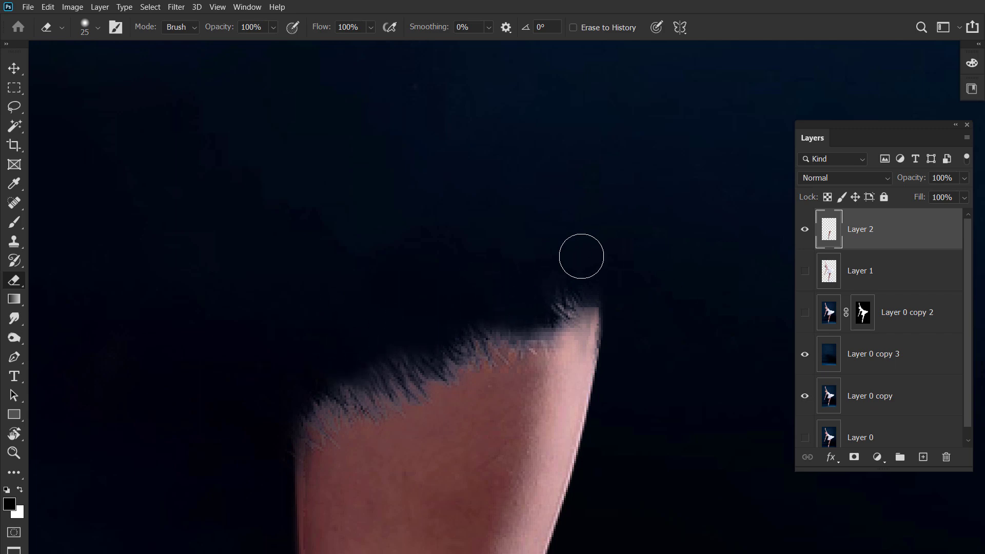
Duplicate the leg layer with Ctrl+J
scroll(581, 256, "down", 3)
scroll(493, 274, "down", 2)
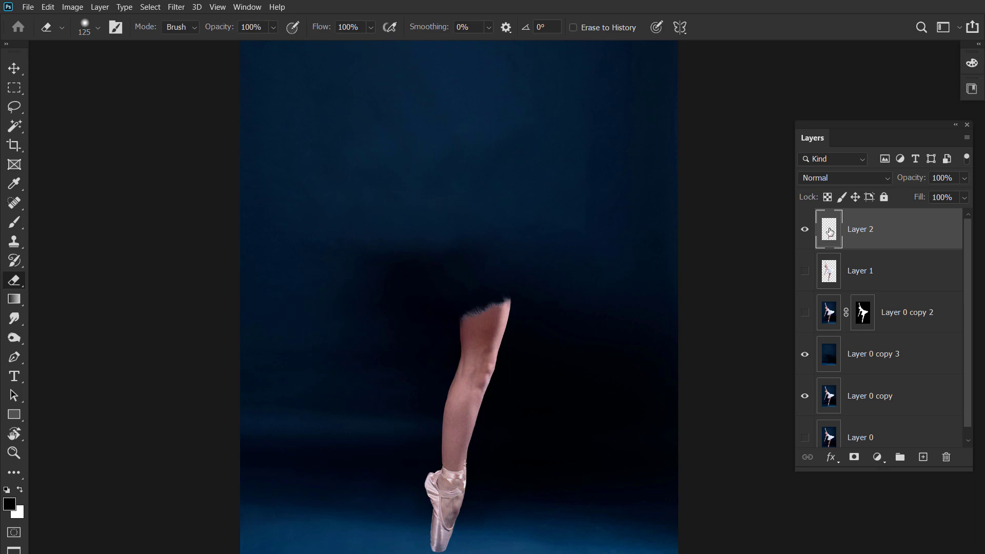
key("ctrl+j")
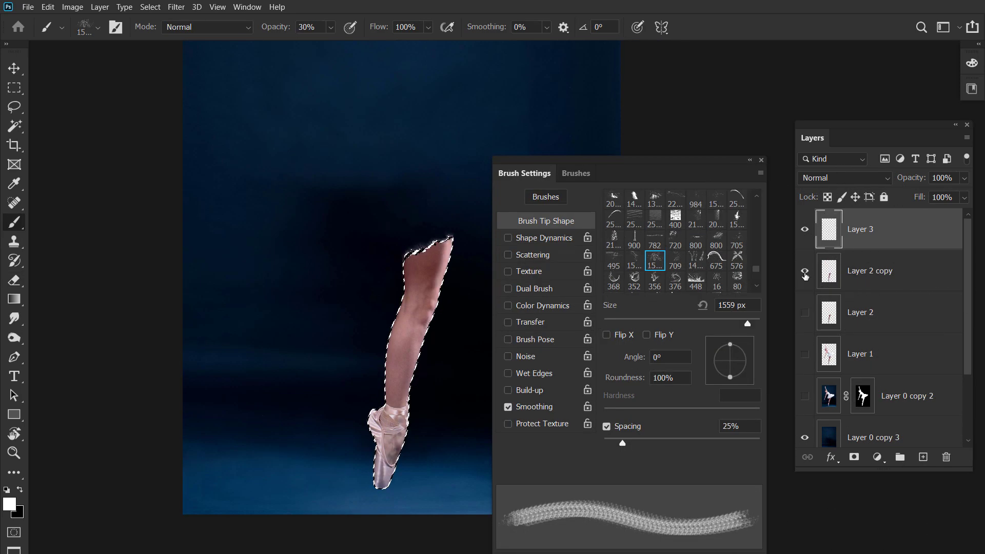
Pick the 356 water-splash brush tip and toggle Layer 2 copy to compare the splash
left_click(805, 271)
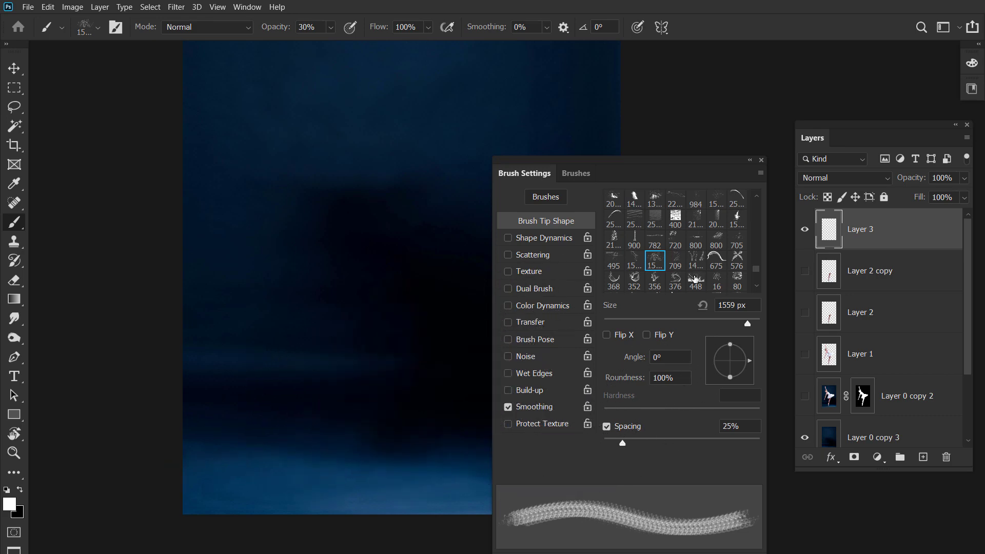
left_click(655, 281)
left_click(804, 270)
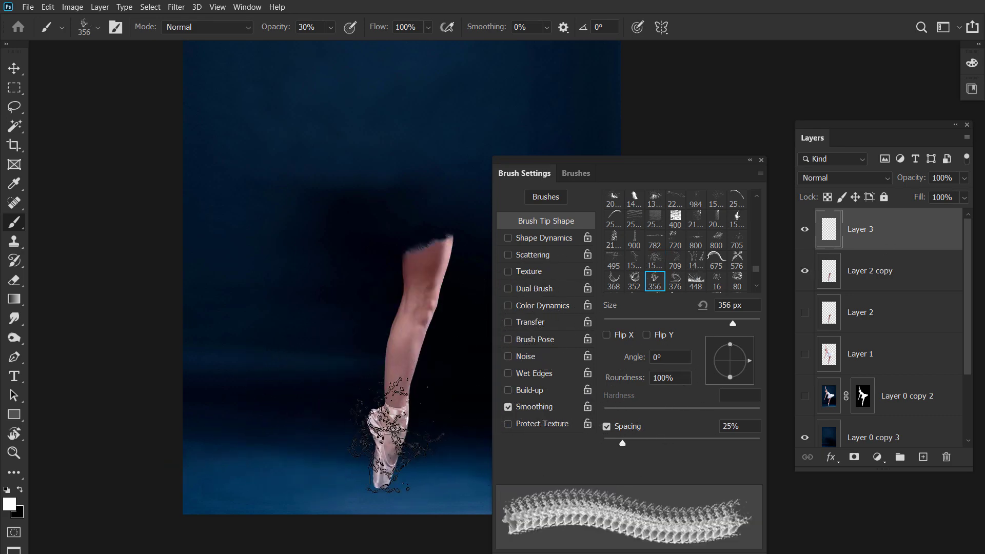
left_click(804, 270)
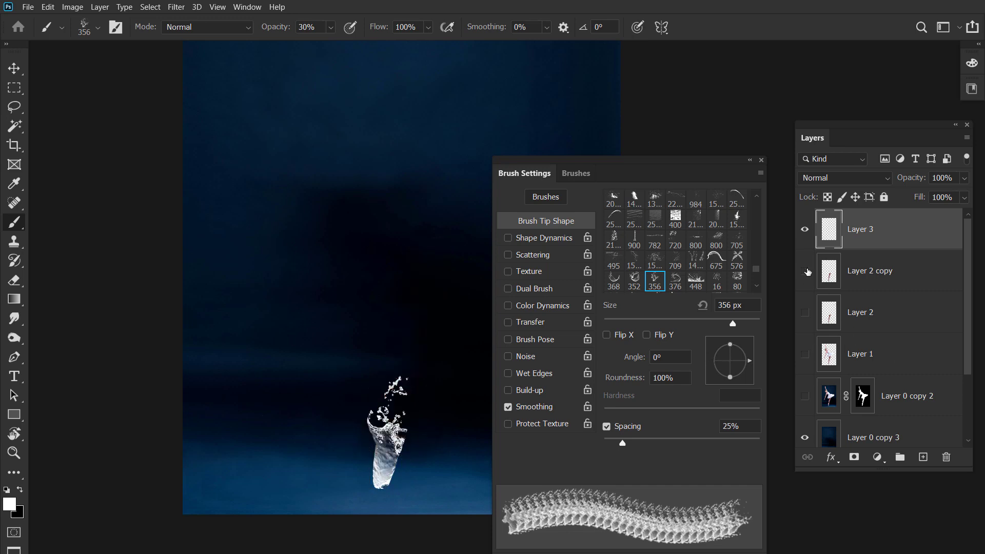
scroll(398, 330, "up", 3)
scroll(373, 310, "up", 3)
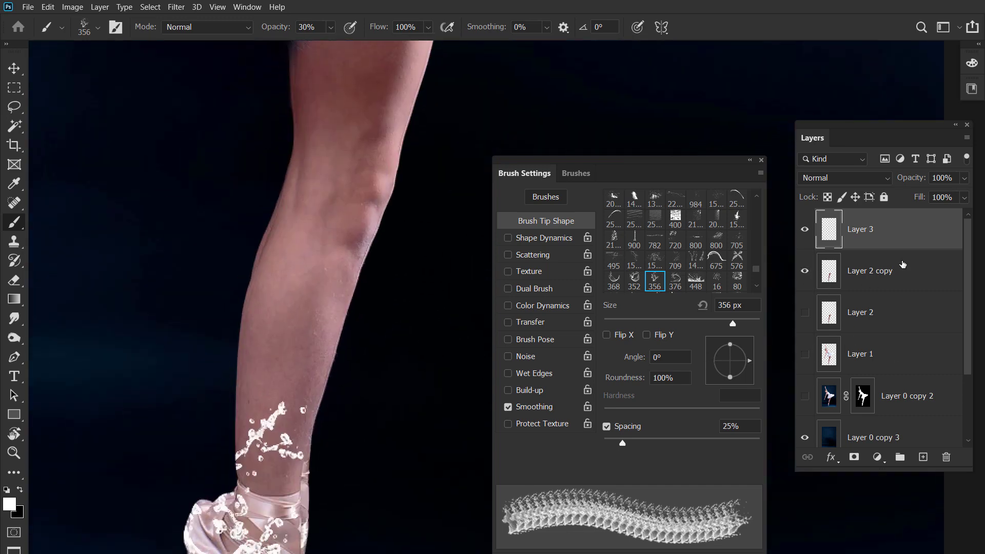
Add Layer 4, try the 1558 px splash tip, then return to the 356 tip
key("ctrl+shift+n")
key("Return")
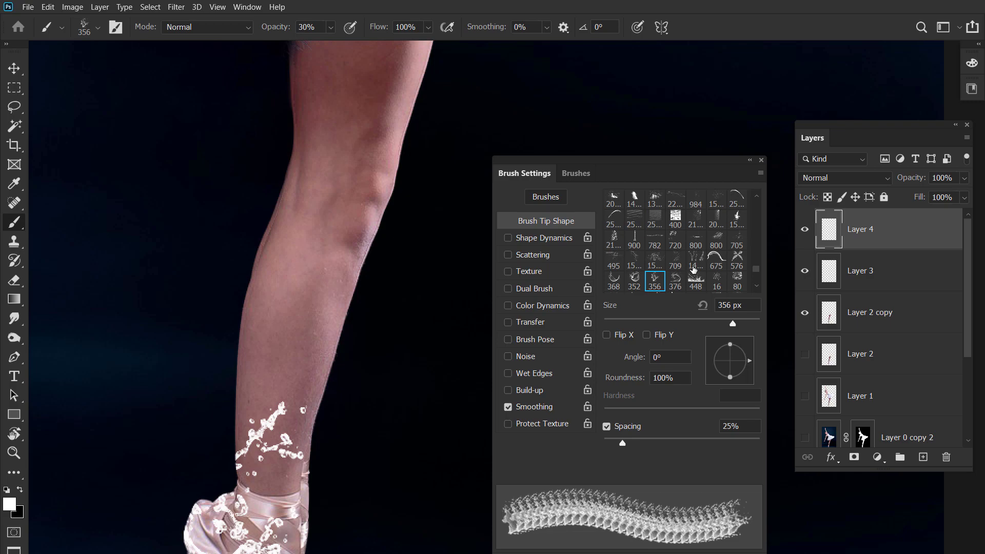
key("ctrl+0")
left_click(635, 260)
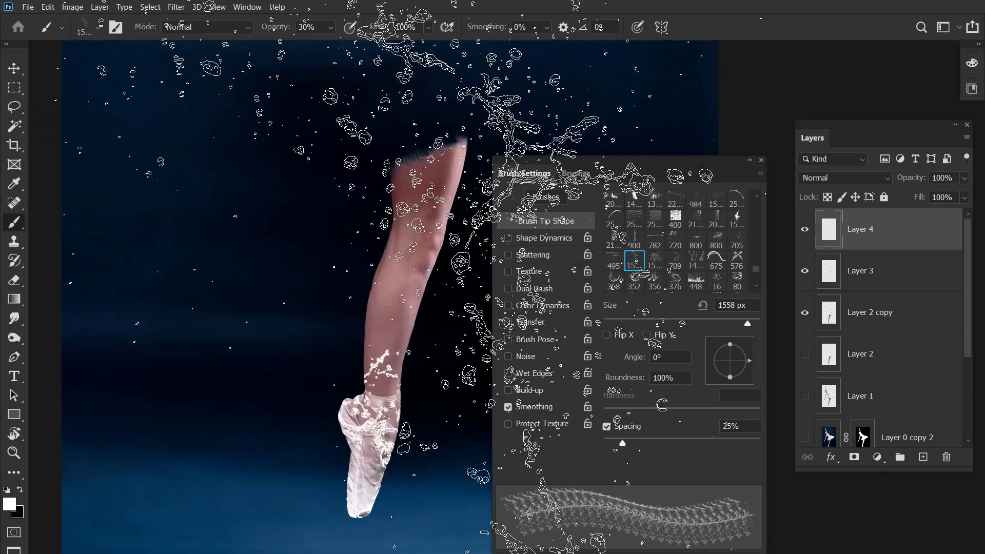
scroll(644, 265, "down", 2)
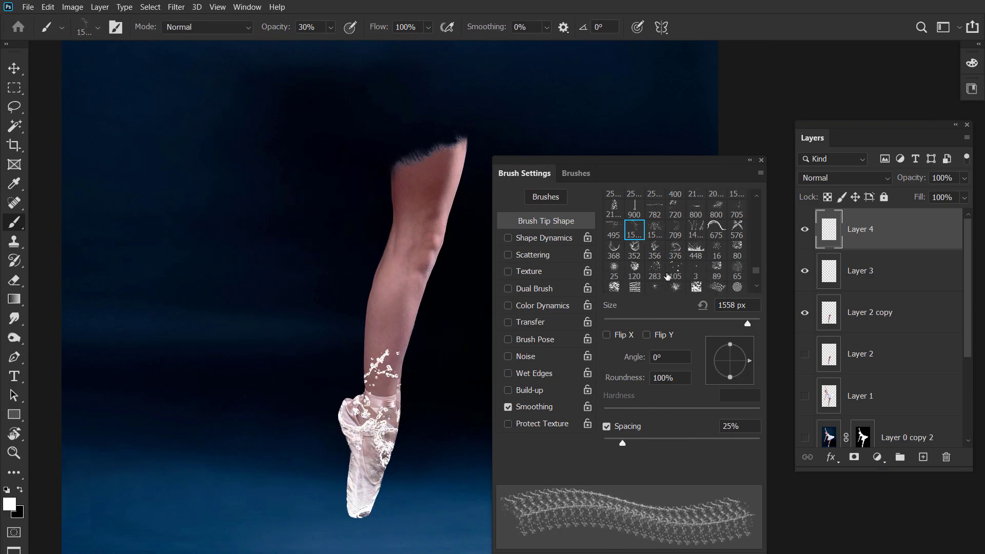
scroll(656, 267, "down", 2)
scroll(672, 272, "down", 2)
scroll(687, 277, "down", 2)
scroll(687, 277, "up", 3)
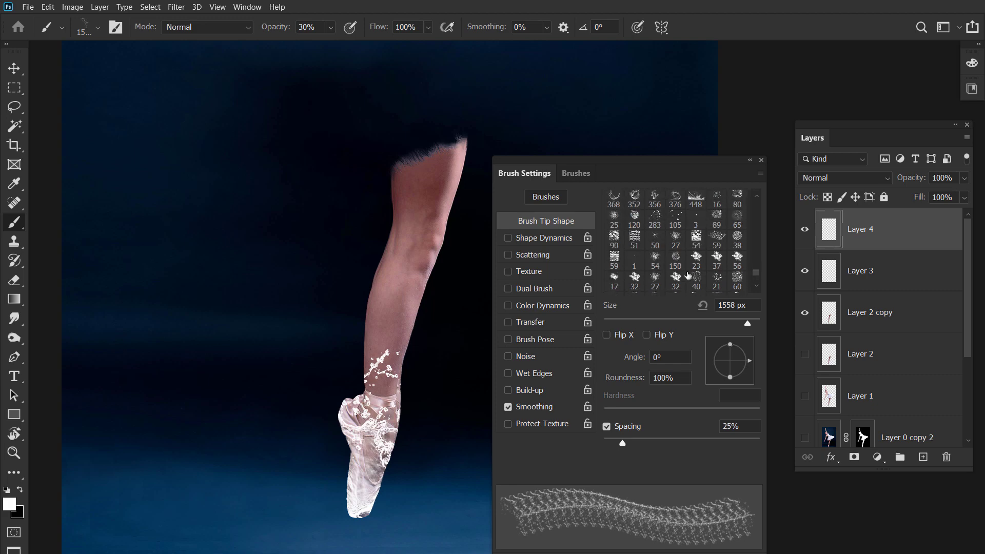
scroll(687, 277, "up", 3)
left_click(655, 251)
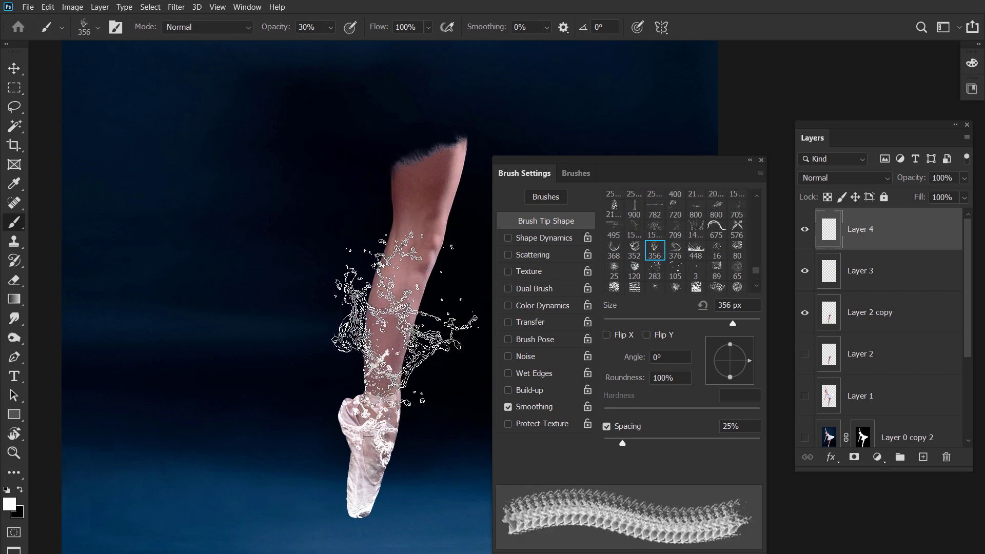
Add Layer 5 and stamp a 500 px water splash onto it
key("ctrl+shift+n")
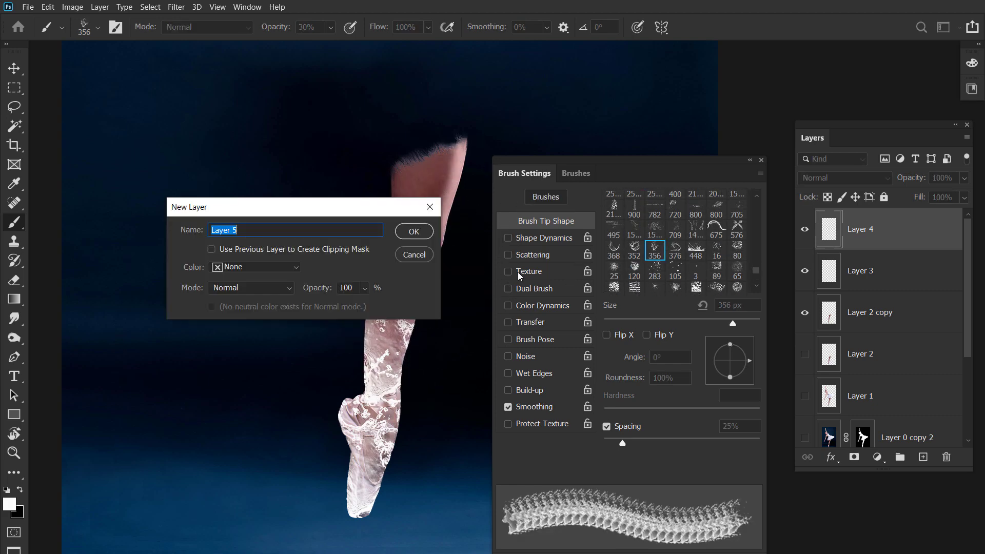
key("Return")
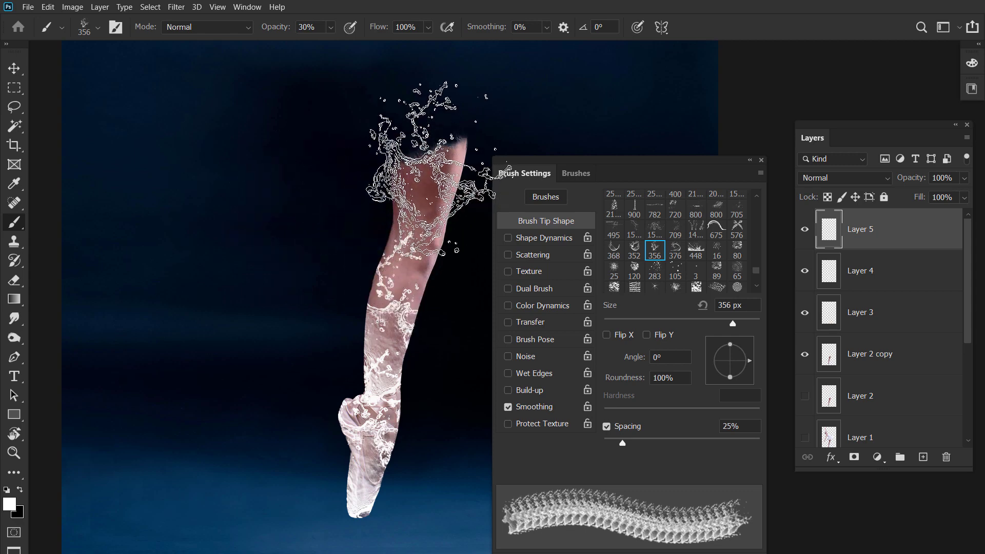
key("bracketright")
key("bracketright")
key("ctrl+minus")
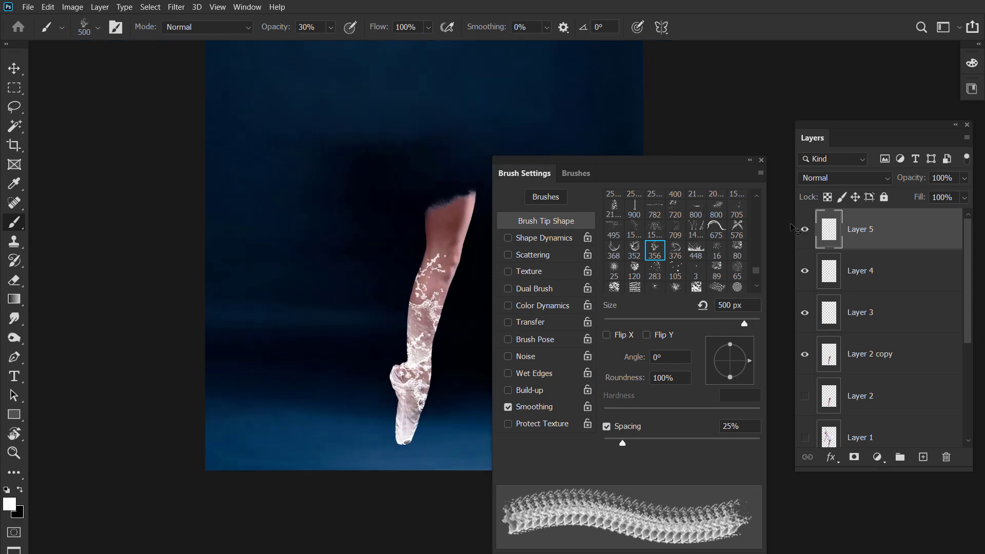
left_click(360, 189)
Rotate the splash to about 162° and move it over the leg
key("ctrl+t")
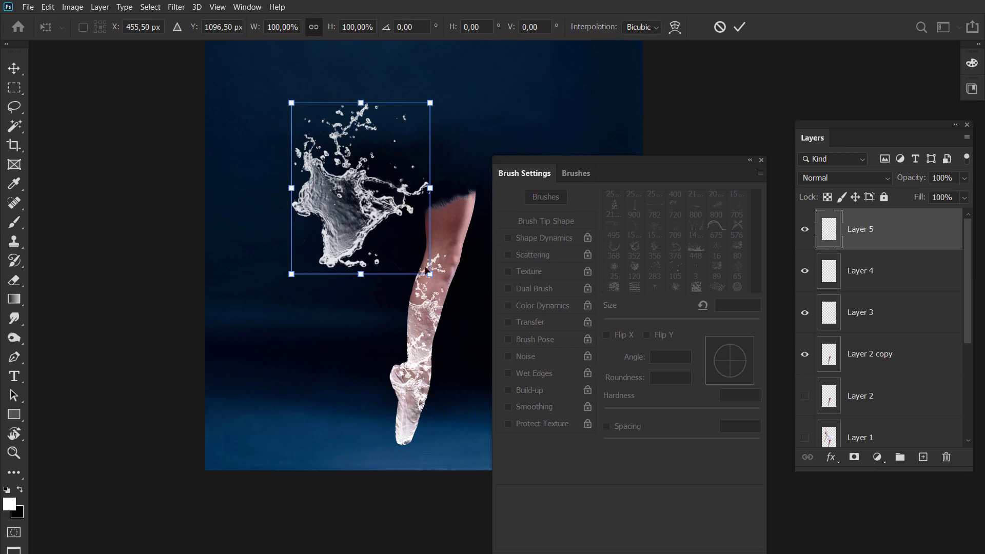
left_click_drag(426, 271, 266, 160)
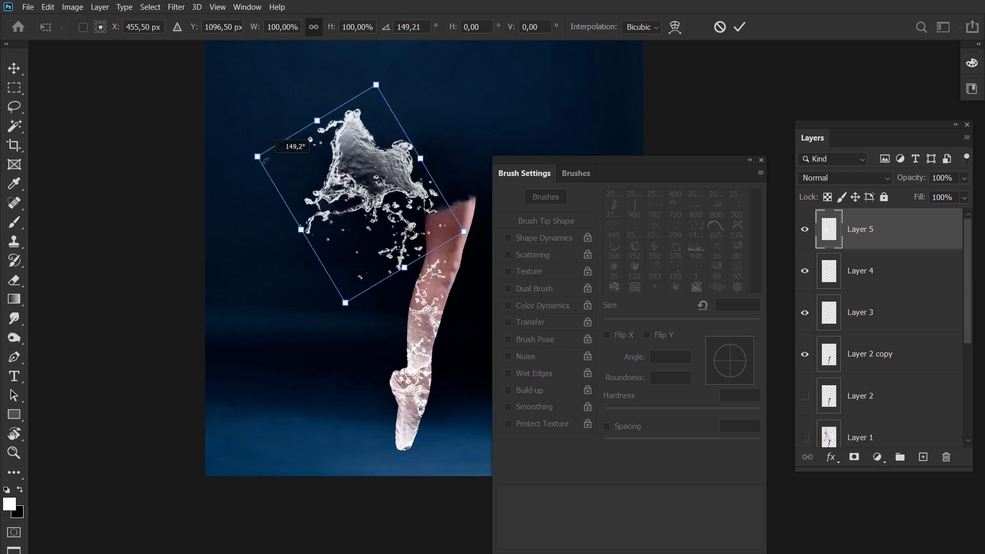
left_click_drag(427, 199, 464, 234)
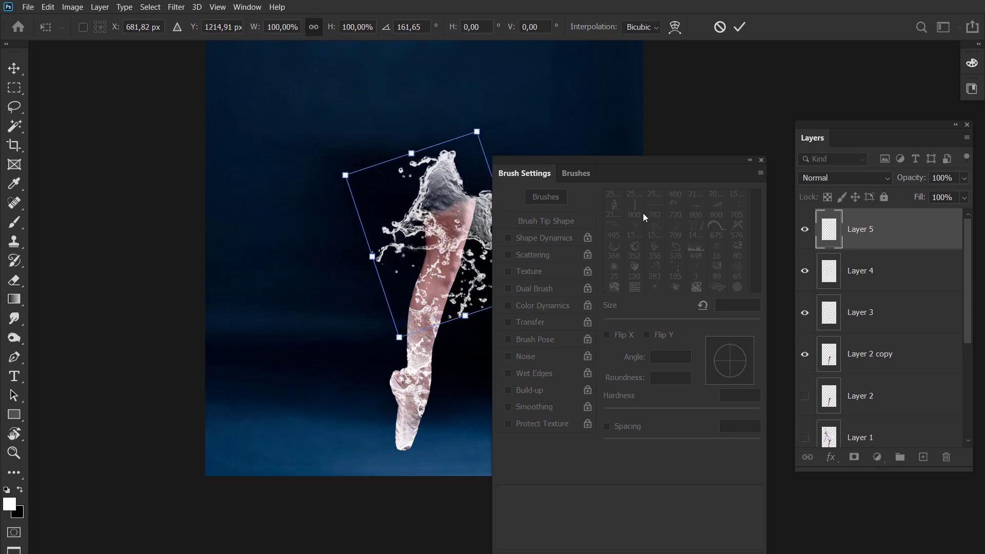
key("Return")
Delete the splash outside the leg shape and check it against the pink leg
key("ctrl+a")
key("Delete")
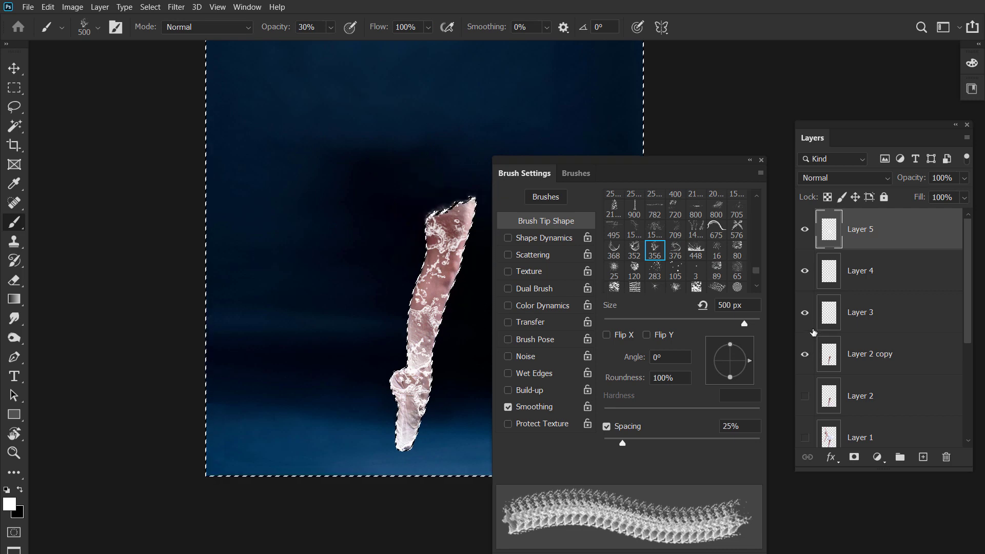
key("ctrl+d")
left_click(804, 355)
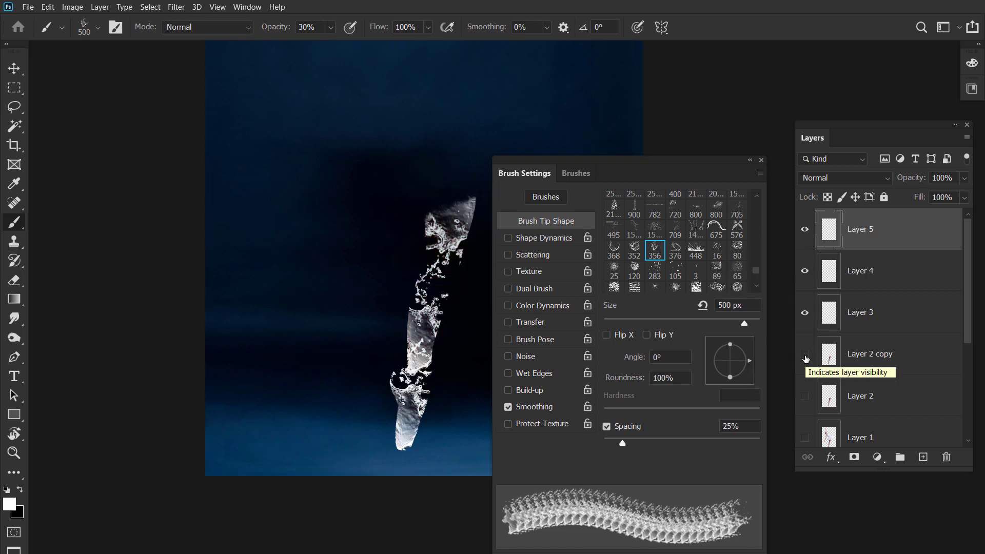
left_click(805, 355)
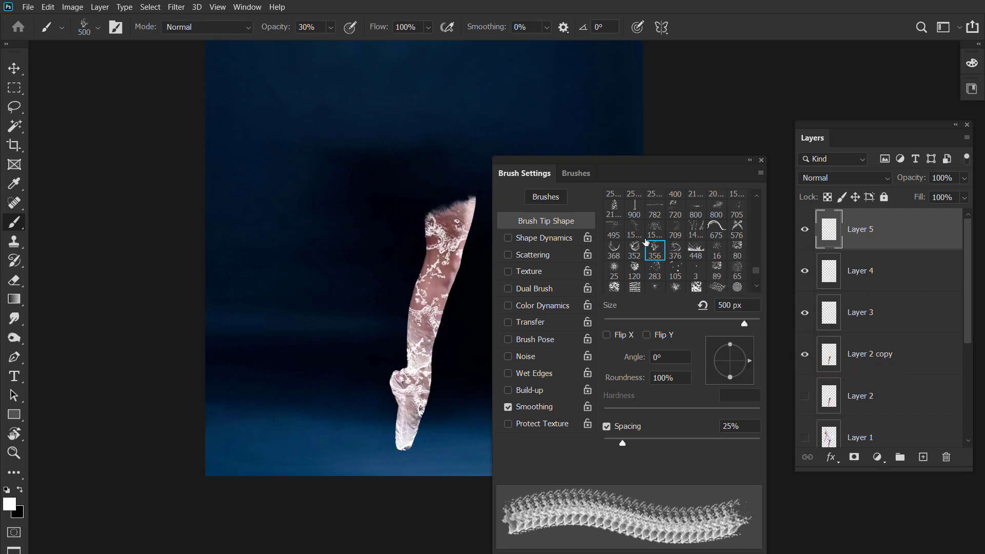
Add Layer 6, shrink the brush to 200 px, and hide the pink leg layer
key("ctrl+shift+n")
key("Return")
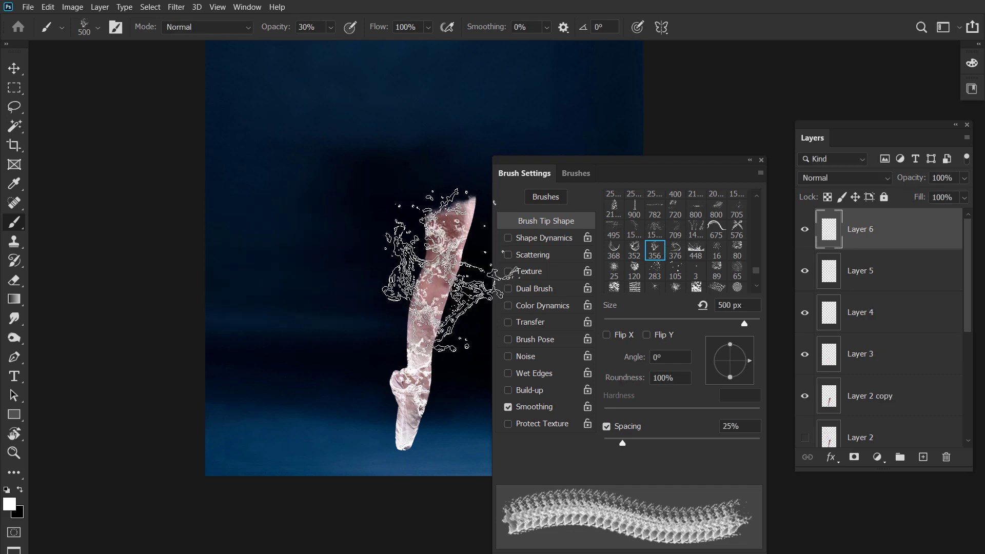
key("bracketleft")
key("bracketleft")
key("bracketleft")
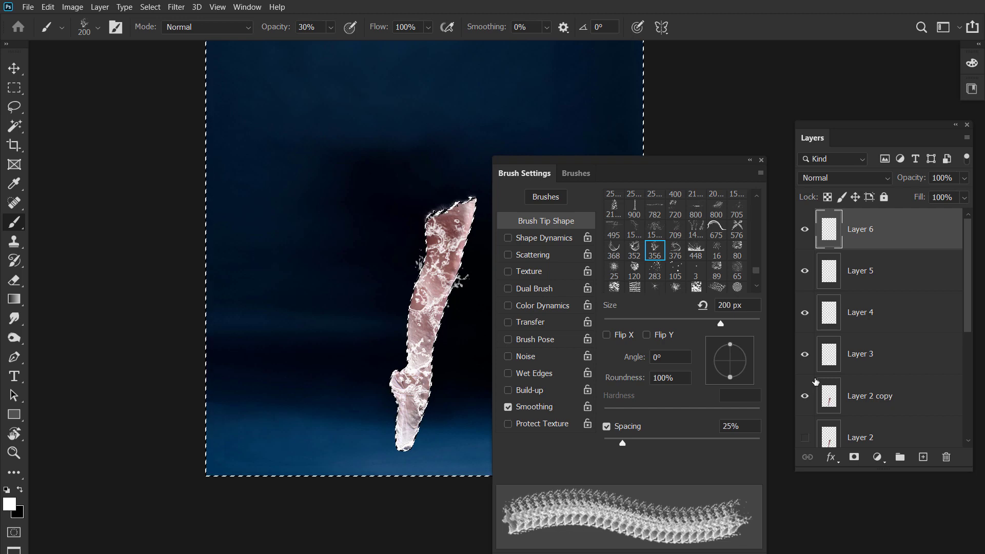
key("v")
left_click(805, 396)
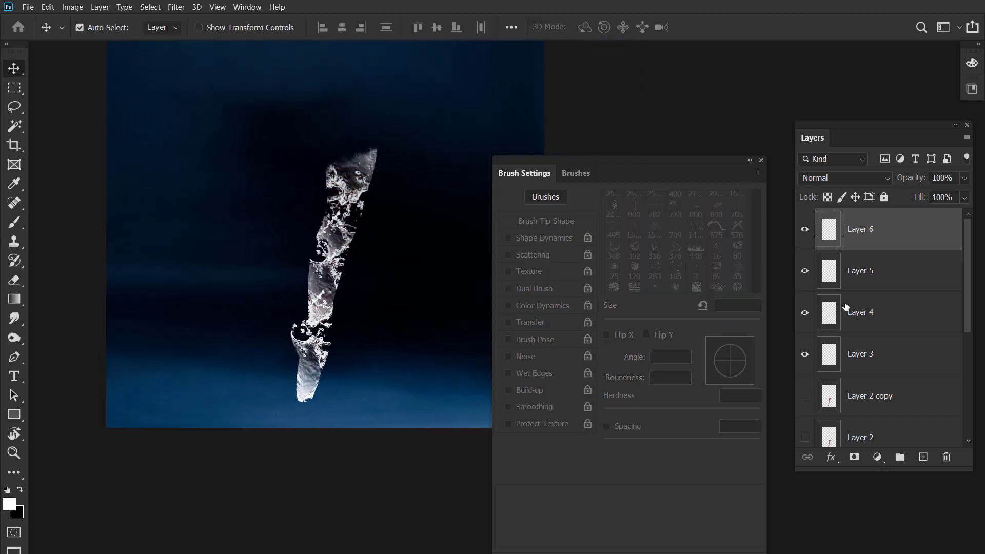
Select Layer 1 and make it visible to reveal the upper body and tutu
scroll(845, 306, "down", 2)
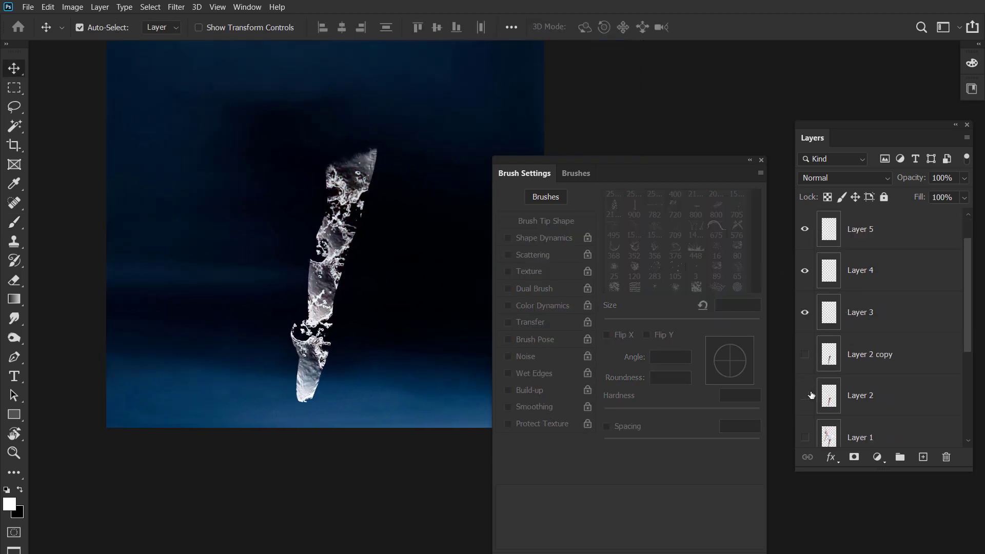
left_click(805, 396)
left_click(804, 354)
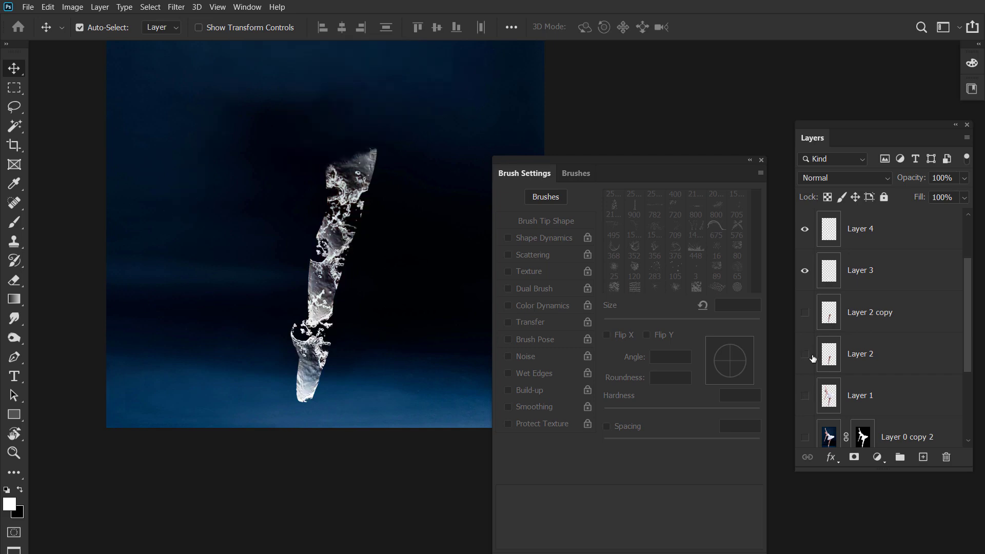
left_click(862, 394, "ctrl")
scroll(862, 394, "down", 2)
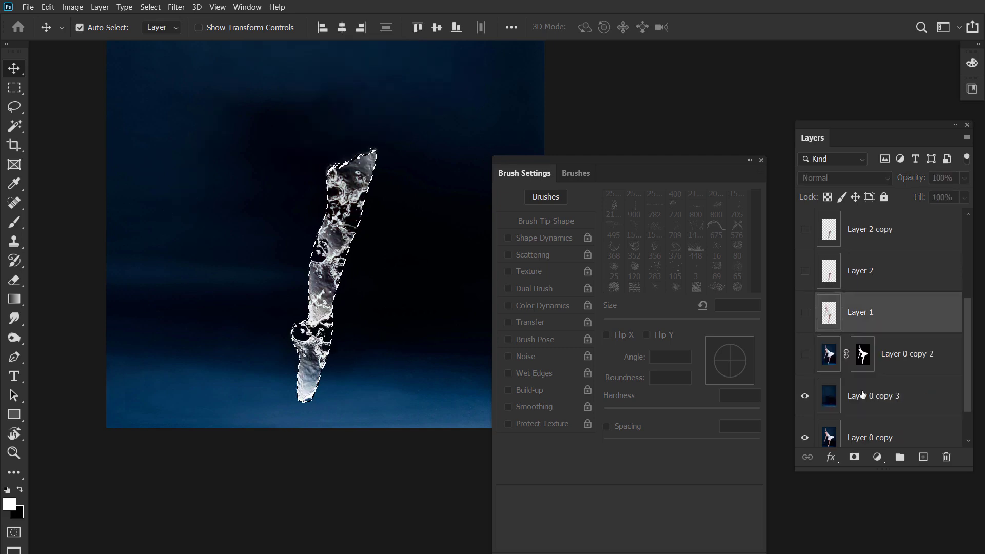
left_click(804, 314)
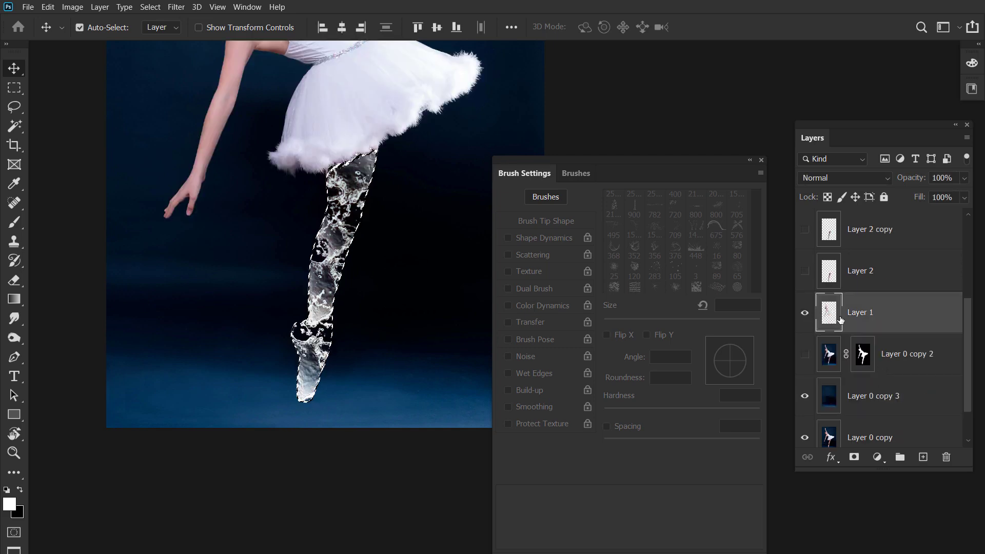
scroll(391, 325, "down", 3)
scroll(402, 314, "up", 2)
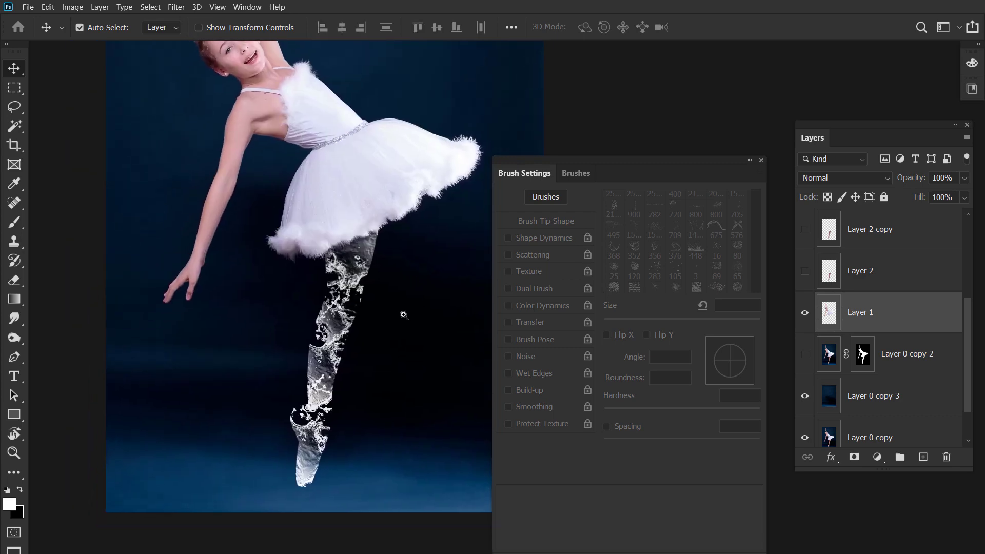
scroll(393, 286, "up", 2)
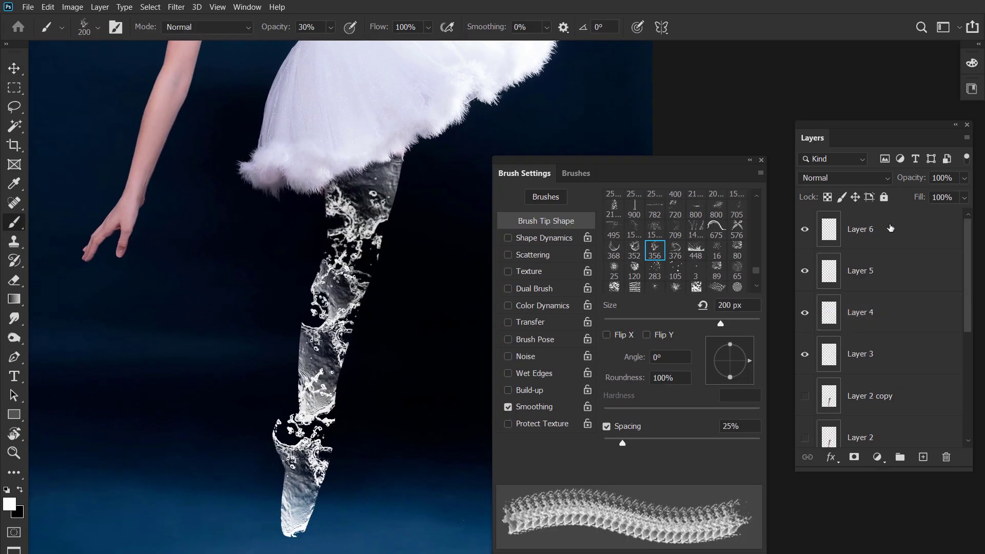
Add the new Layer 7 and browse the large splash brush presets
key("ctrl+shift+n")
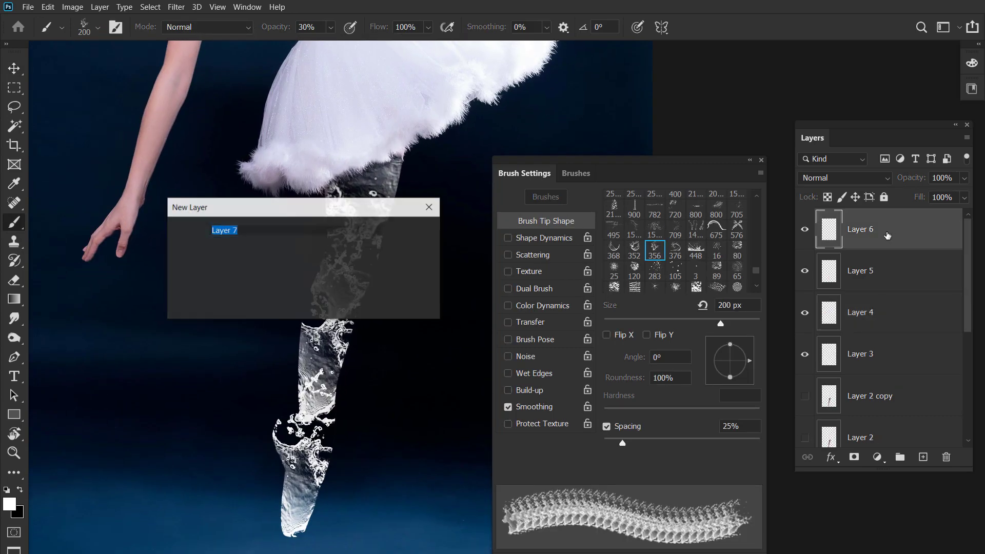
key("Return")
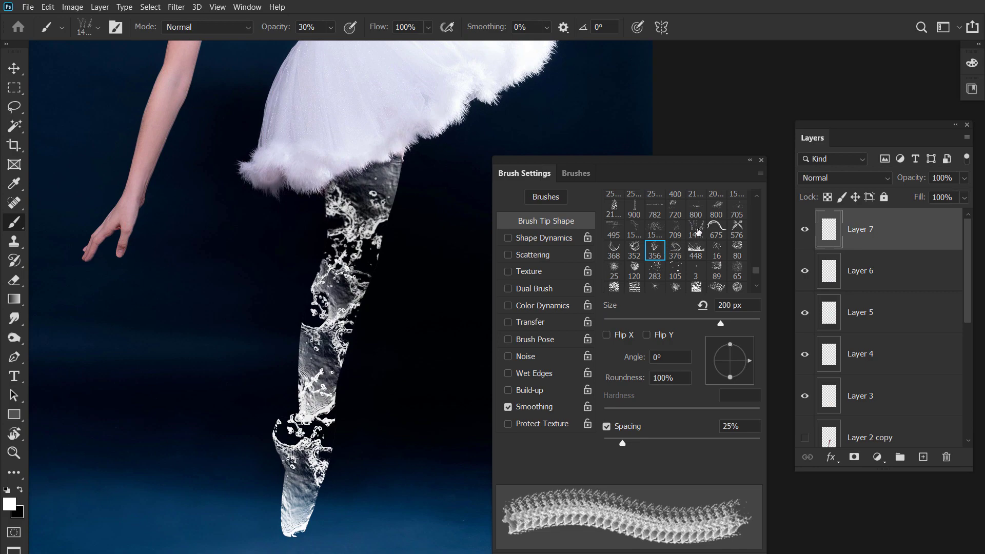
left_click(695, 230)
scroll(305, 242, "down", 3)
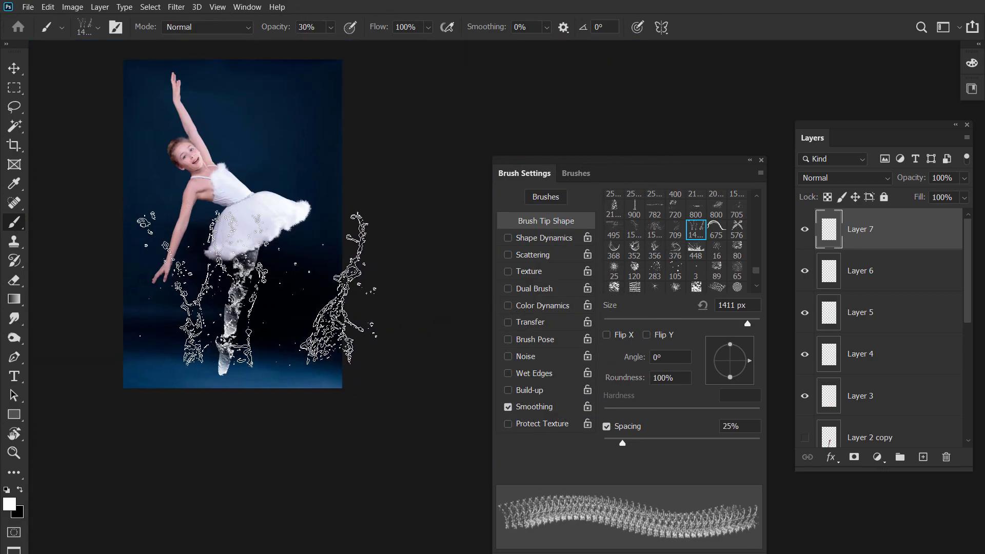
scroll(419, 290, "up", 3)
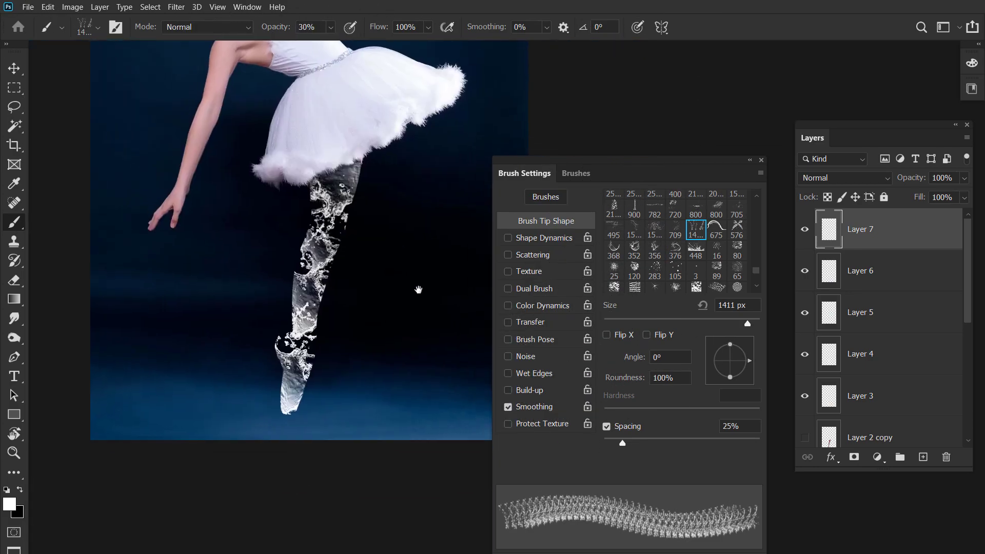
left_click_drag(418, 290, 408, 289)
scroll(685, 258, "up", 1)
Stamp a 352-preset water splash over the ballerina's face and shoulder
left_click(634, 268)
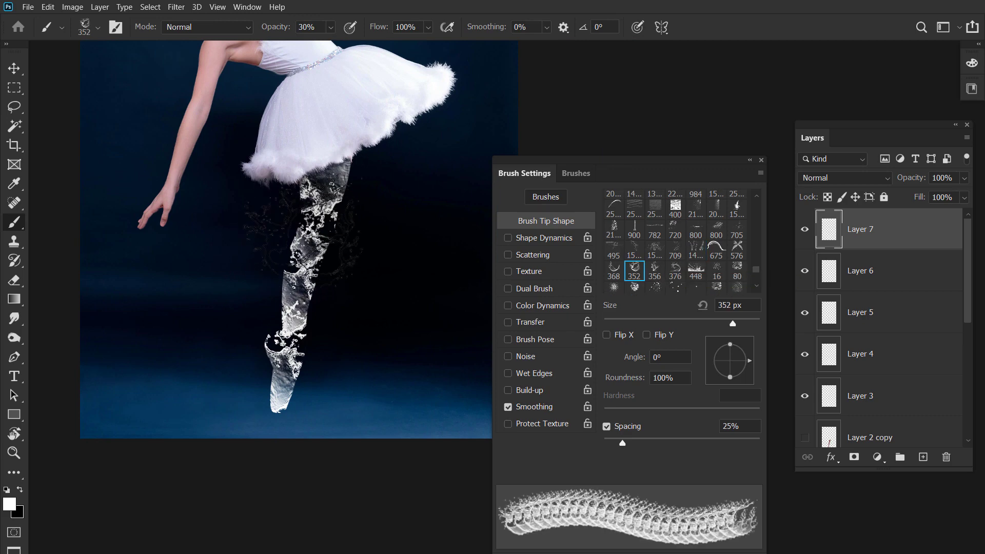
left_click_drag(236, 175, 305, 354)
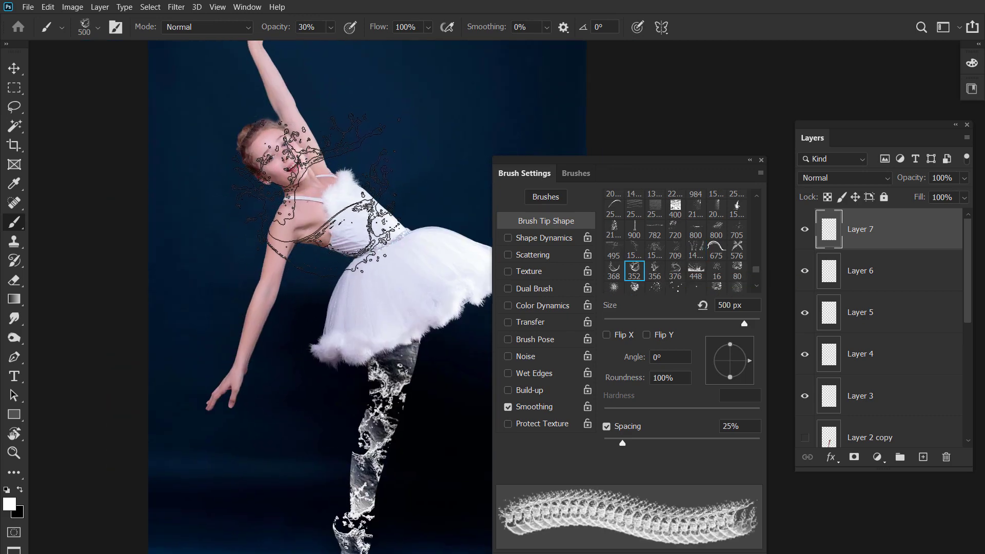
left_click(315, 195)
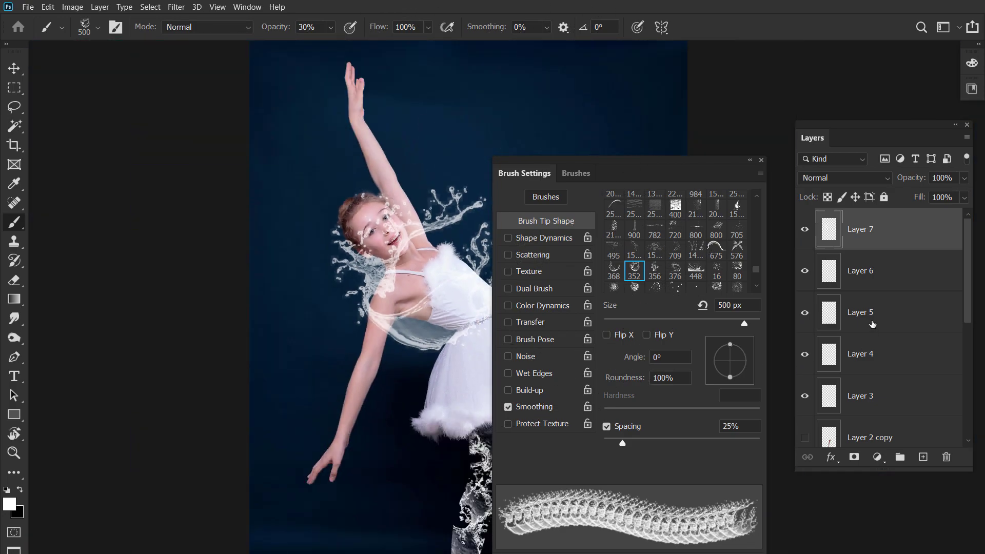
scroll(872, 324, "down", 4)
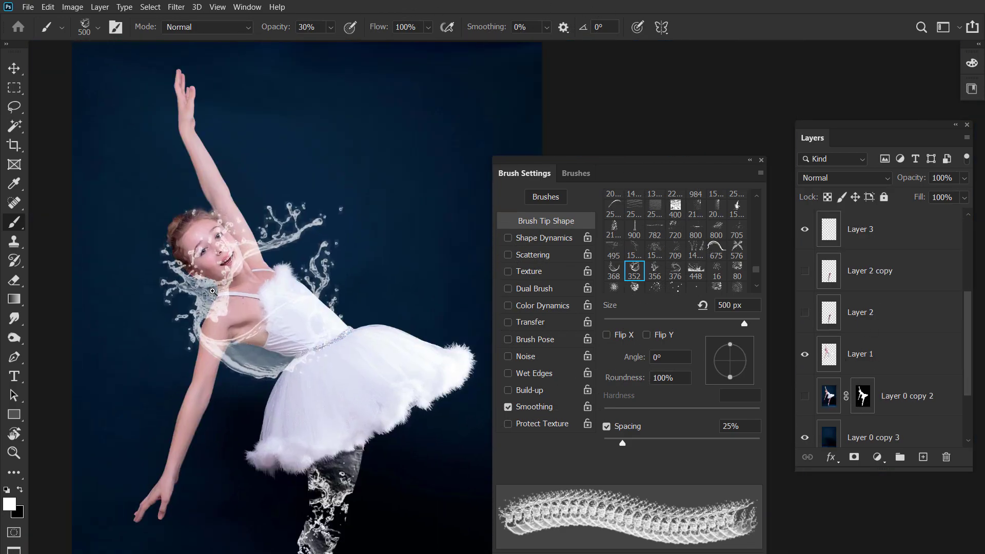
scroll(213, 291, "up", 5)
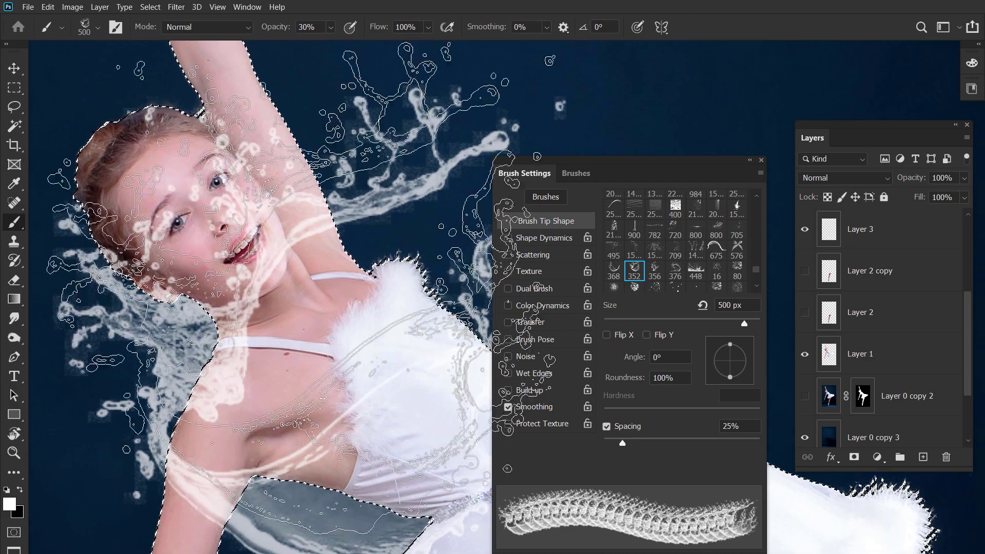
Clear the selection and nudge the Layer 7 splash slightly downward
key("e")
key("ctrl+minus")
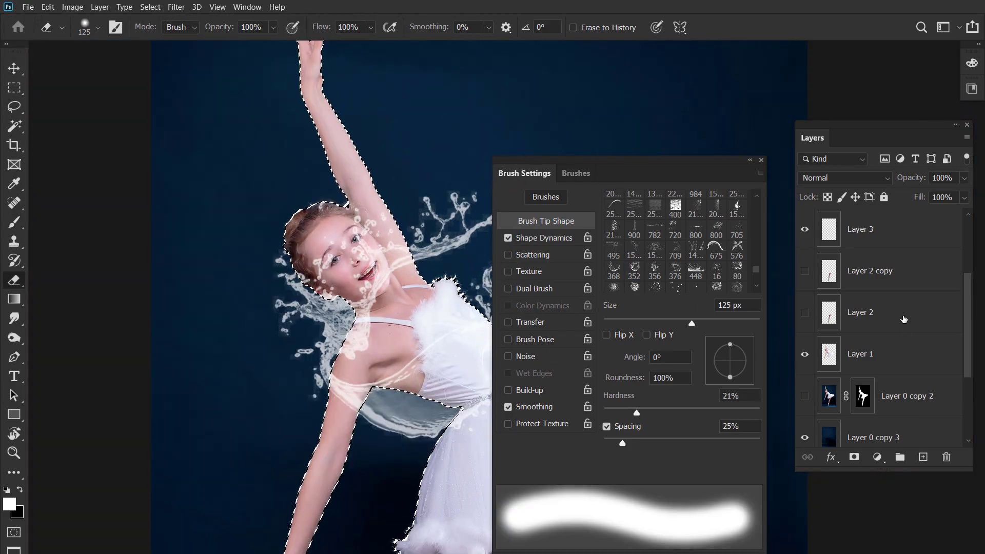
scroll(903, 319, "up", 4)
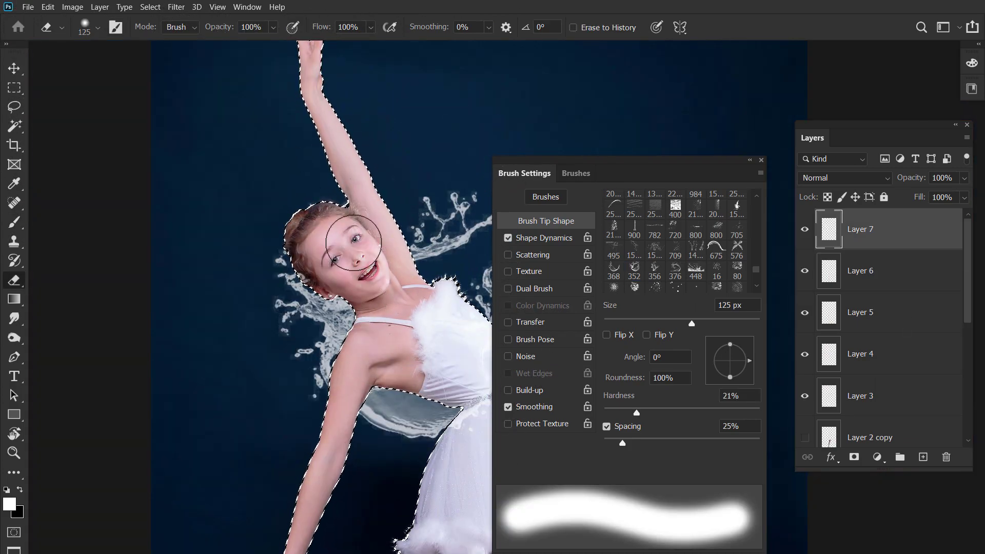
scroll(353, 242, "down", 2)
scroll(281, 250, "up", 2)
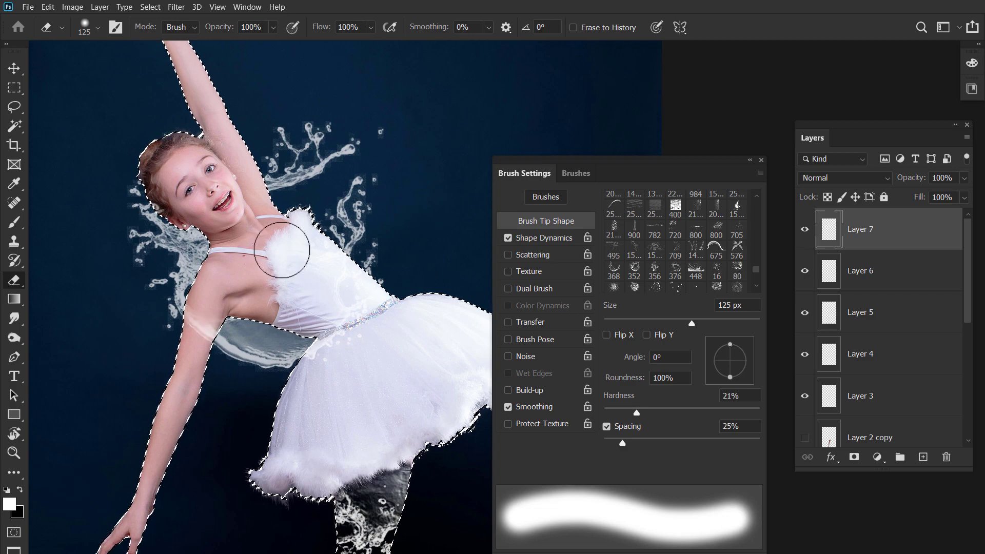
key("ctrl+d")
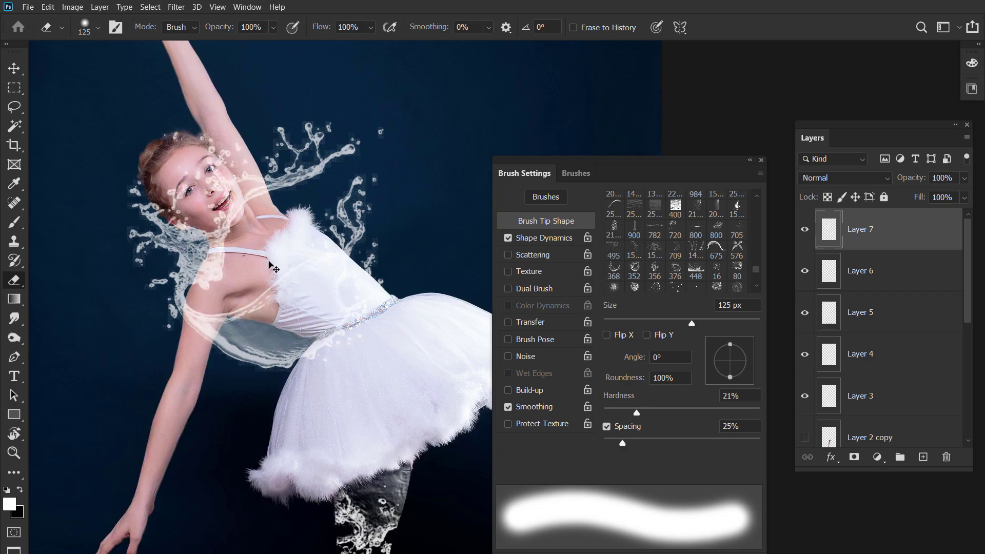
key("v")
left_click_drag(214, 253, 214, 259)
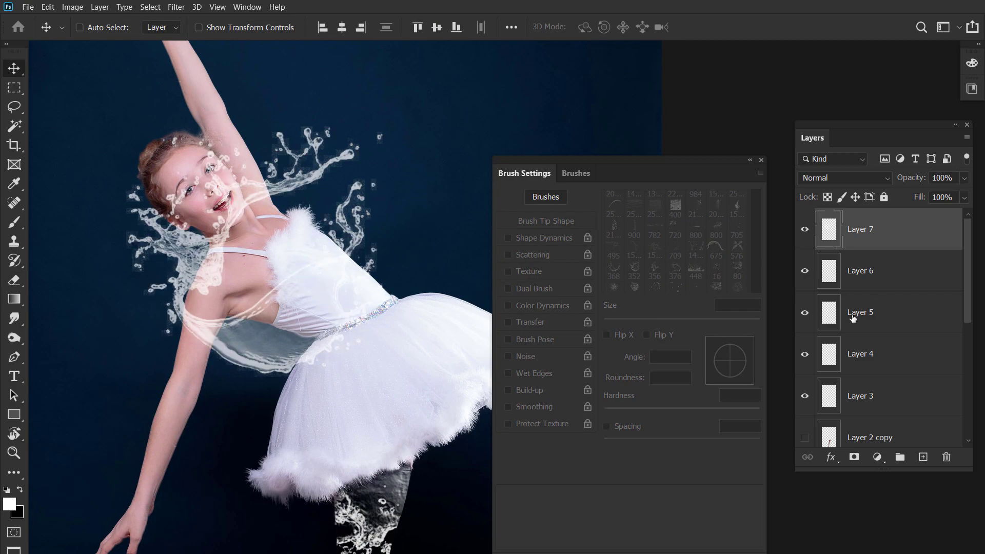
scroll(855, 315, "down", 5)
Load the ballerina's mask outline and erase the splash from her face, neck and arm
left_click(863, 301, "ctrl")
key("b")
key("e")
left_click_drag(243, 239, 193, 111)
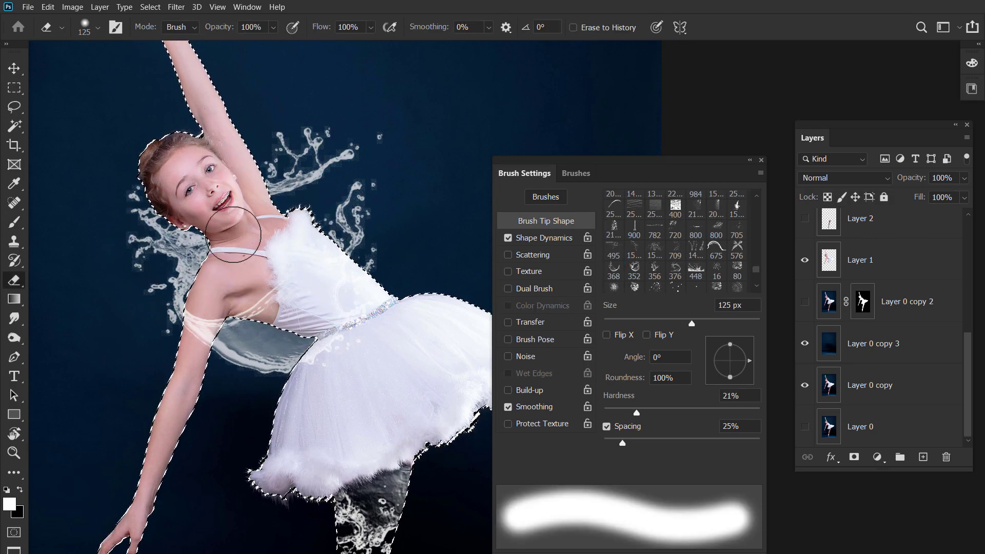
key("ctrl+d")
key("v")
key("v")
key("ctrl+minus")
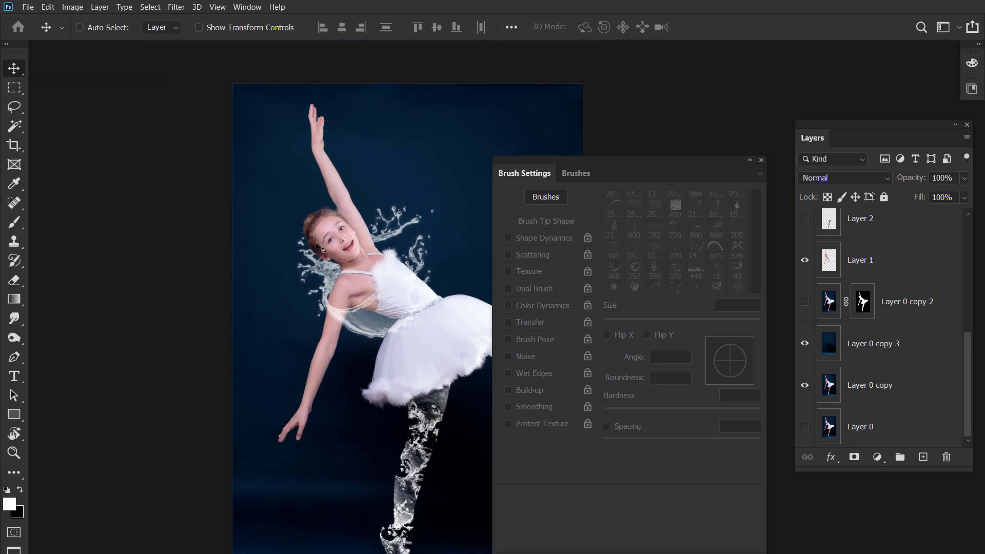
key("ctrl+minus")
On a new Layer 8, stamp a splash above the raised arm and rotate it over the hand
key("ctrl+plus")
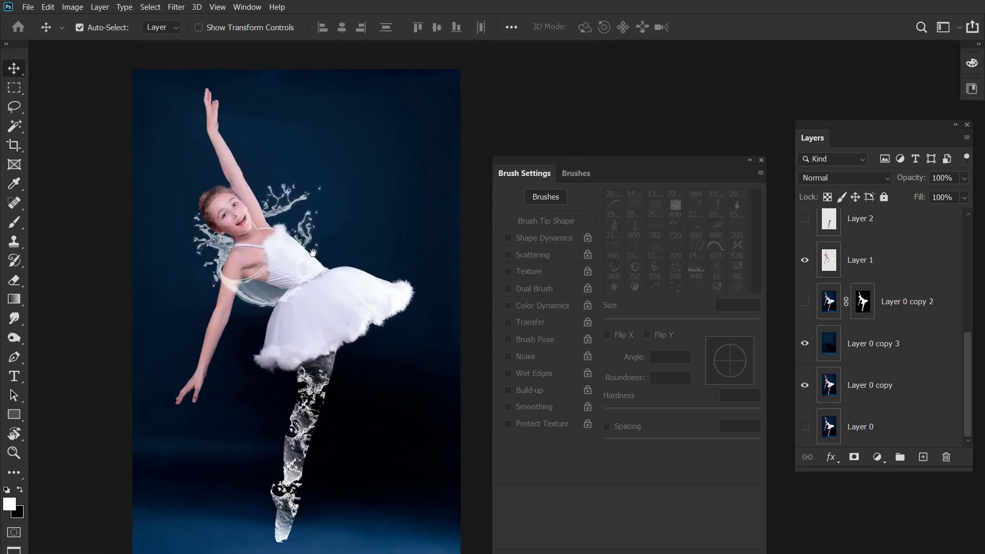
key("b")
key("ctrl+shift+n")
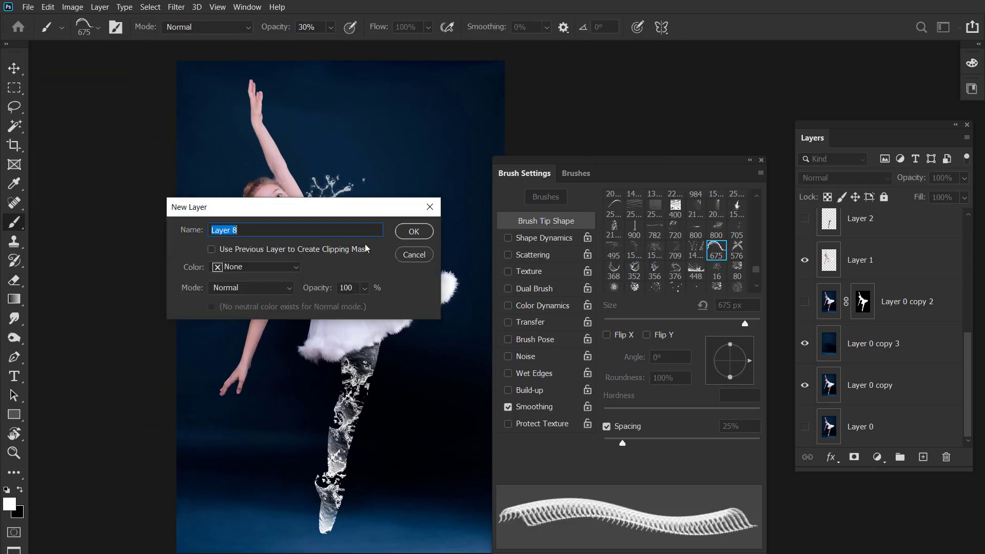
key("Return")
left_click(386, 123)
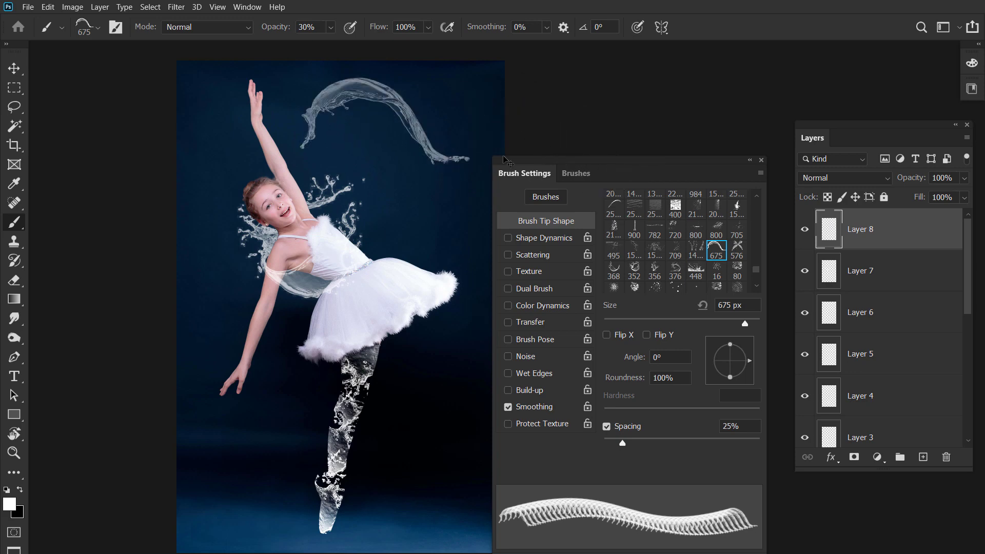
key("ctrl+t")
mouse_move(506, 156)
left_mouse_down()
mouse_move(497, 97)
mouse_move(500, 127)
mouse_move(383, 72)
mouse_move(385, 188)
mouse_move(342, 211)
mouse_move(307, 194)
left_mouse_up()
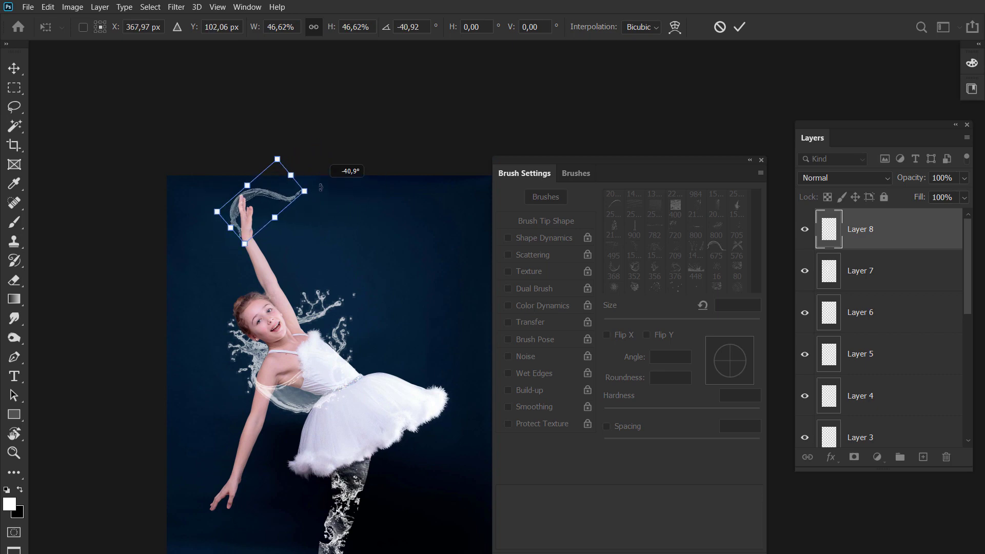
key("Return")
Position the splash so it wraps the raised hand, then add empty Layer 9
scroll(305, 198, "up", 3)
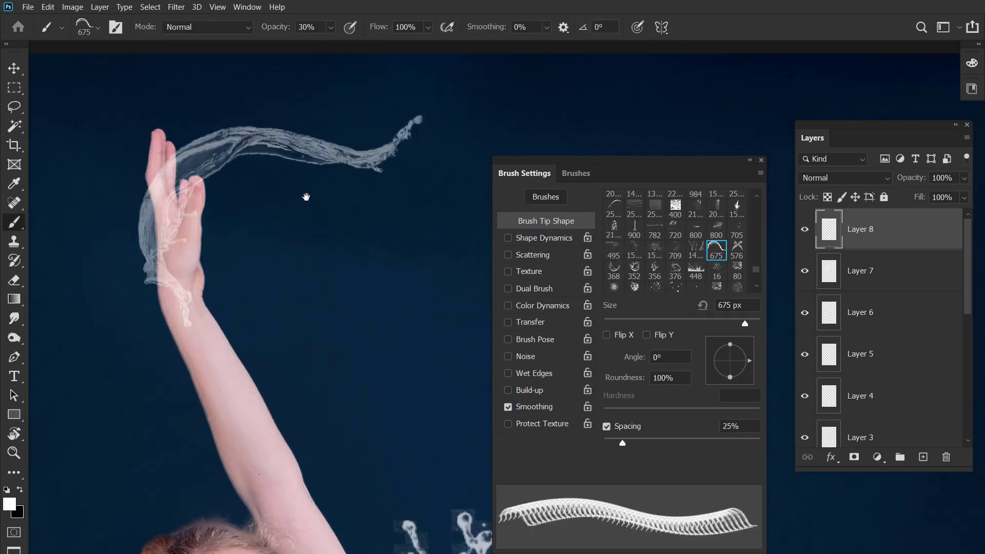
key("v")
mouse_move(243, 154)
left_mouse_down()
mouse_move(255, 169)
mouse_move(241, 131)
left_mouse_up()
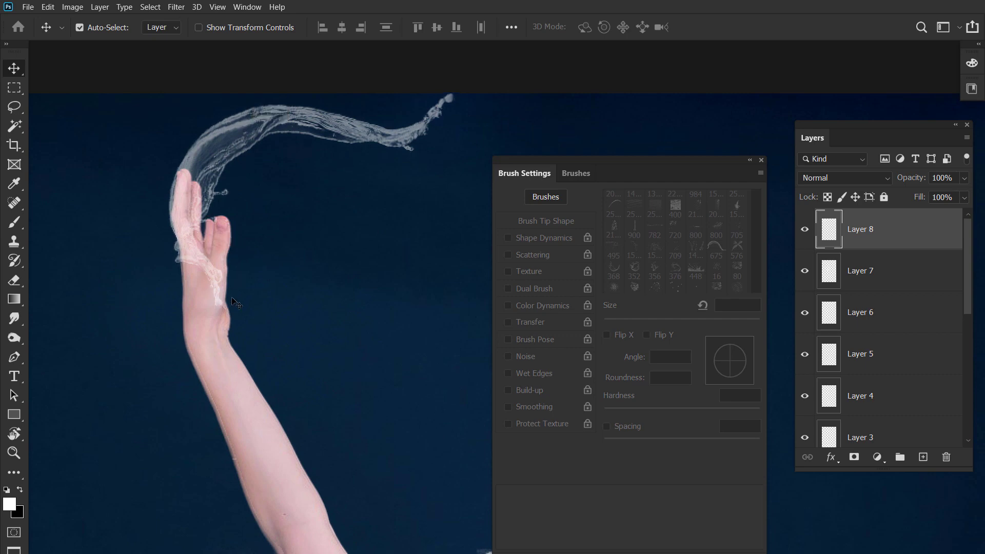
scroll(226, 301, "up", 1)
left_click_drag(308, 110, 318, 123)
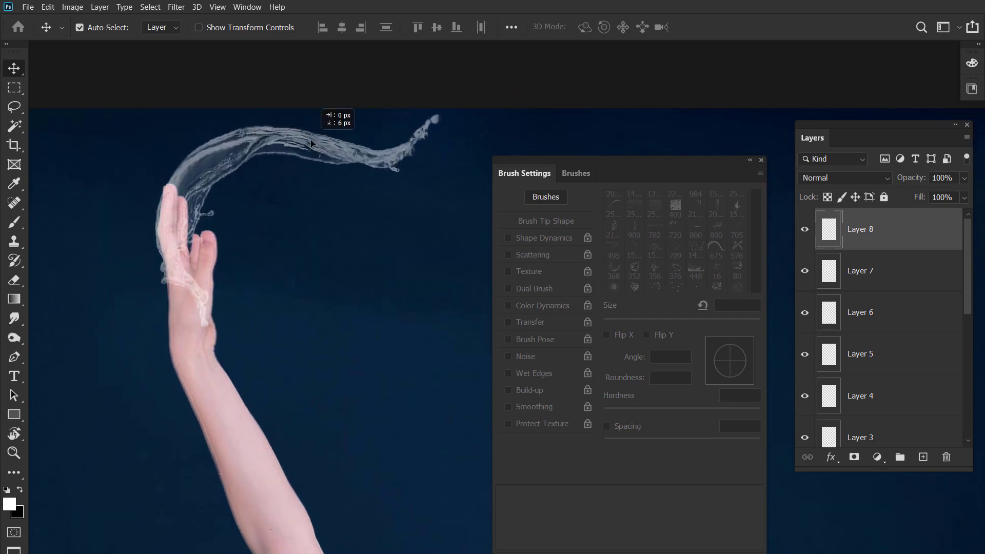
key("ctrl+j")
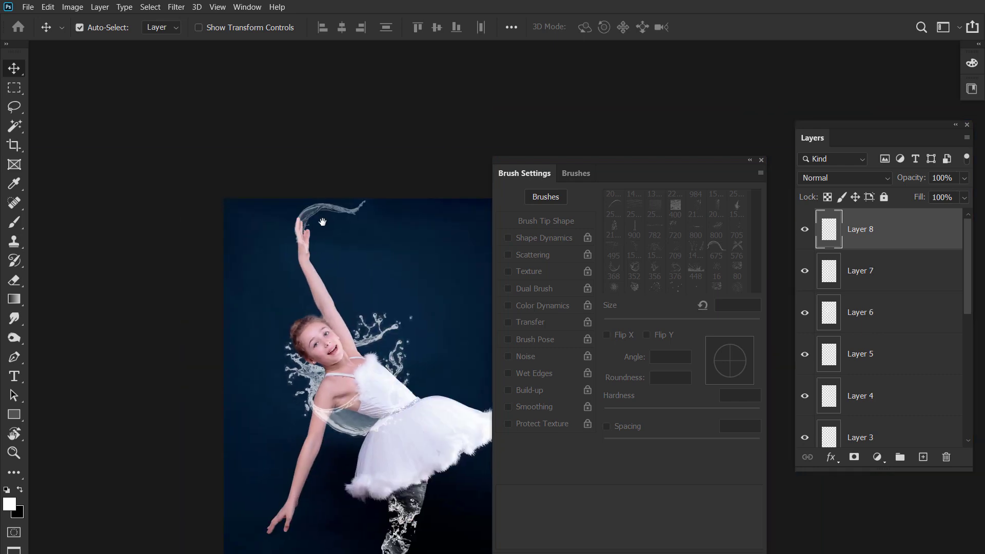
key("ctrl+shift+alt+n")
Stamp a 376 px splash near the head, then shrink, rotate and move it over the arm
key("b")
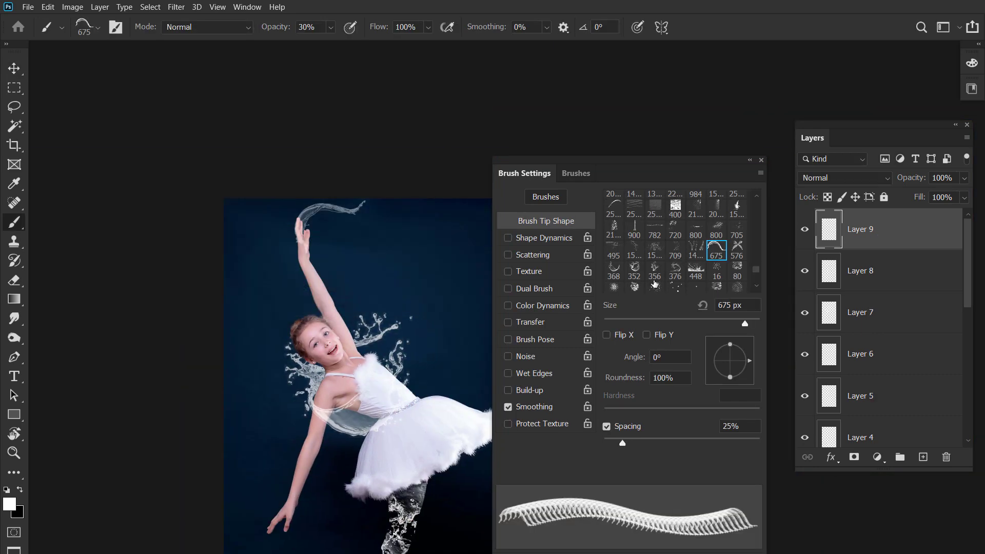
left_click(675, 269)
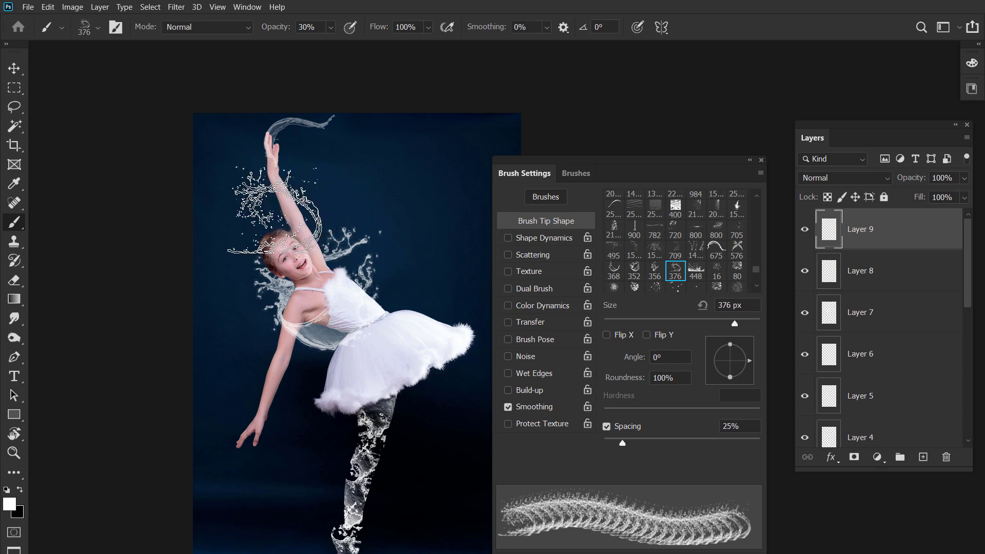
left_click(384, 186)
key("ctrl+t")
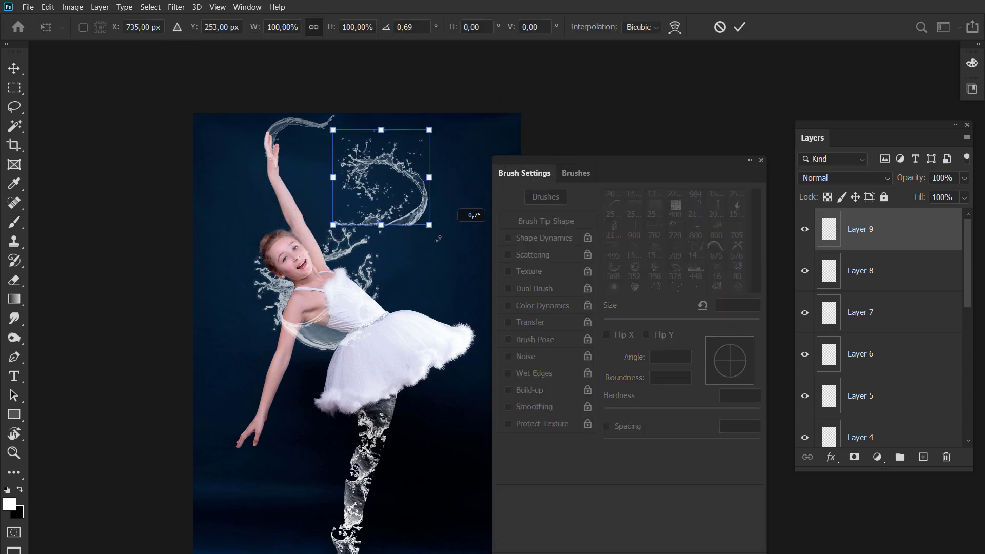
mouse_move(395, 269)
left_mouse_down()
mouse_move(363, 241)
mouse_move(390, 259)
left_mouse_up()
mouse_move(380, 185)
left_mouse_down()
mouse_move(308, 200)
mouse_move(355, 165)
mouse_move(359, 223)
mouse_move(309, 205)
left_mouse_up()
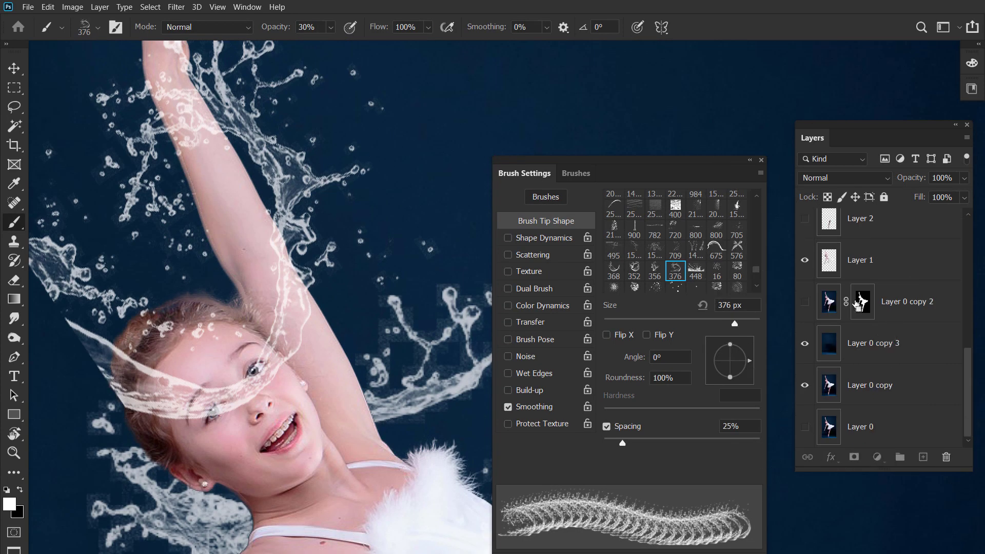
Erase the splash streaks across the girl's face using a lasso selection
key("e")
mouse_move(277, 307)
left_mouse_down()
mouse_move(297, 349)
mouse_move(189, 330)
left_mouse_up()
scroll(302, 308, "down", 5)
scroll(306, 302, "up", 2)
scroll(308, 297, "up", 2)
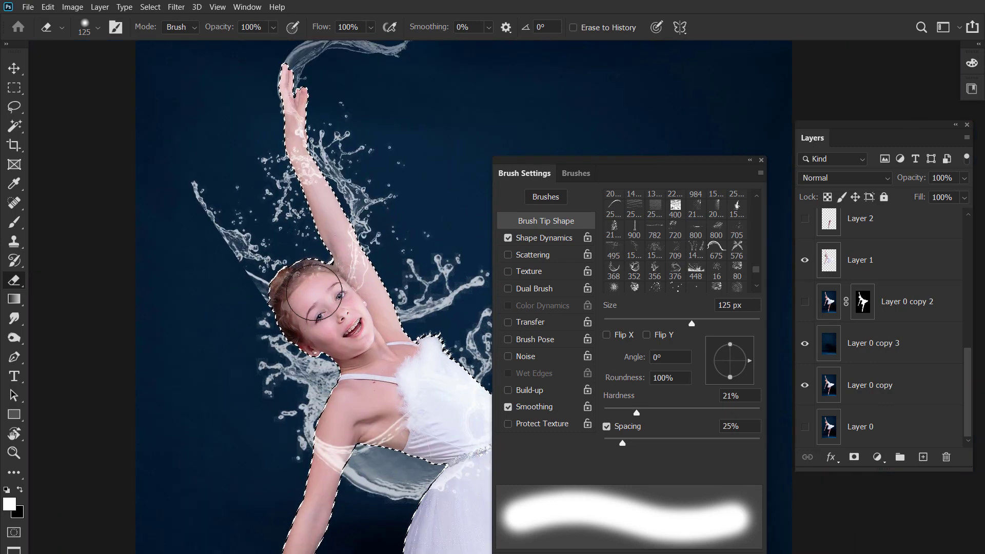
scroll(308, 290, "up", 3)
key("l")
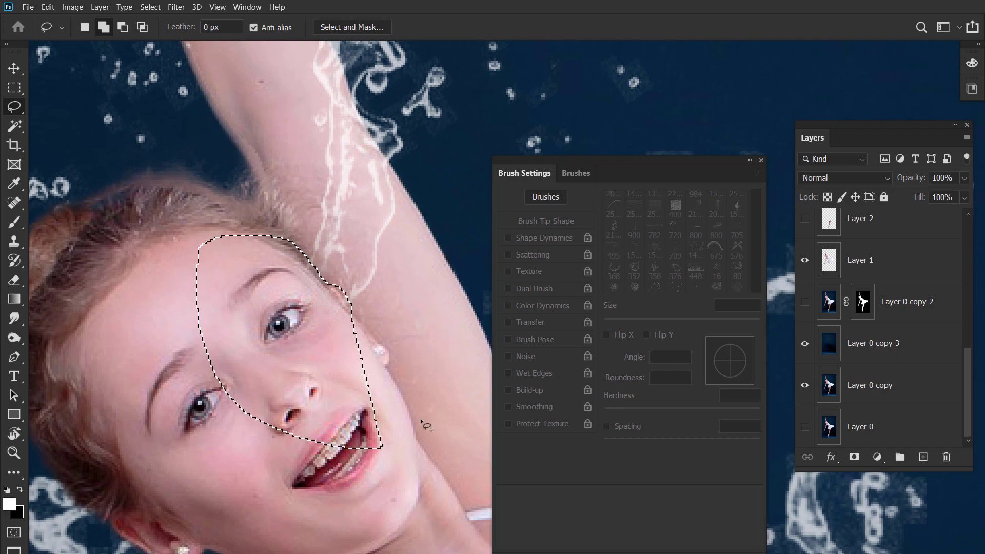
scroll(425, 424, "down", 1)
key("ctrl+d")
key("v")
Load the dancer's outline as a selection and erase the splash covering her forearm
scroll(430, 325, "down", 2)
key("e")
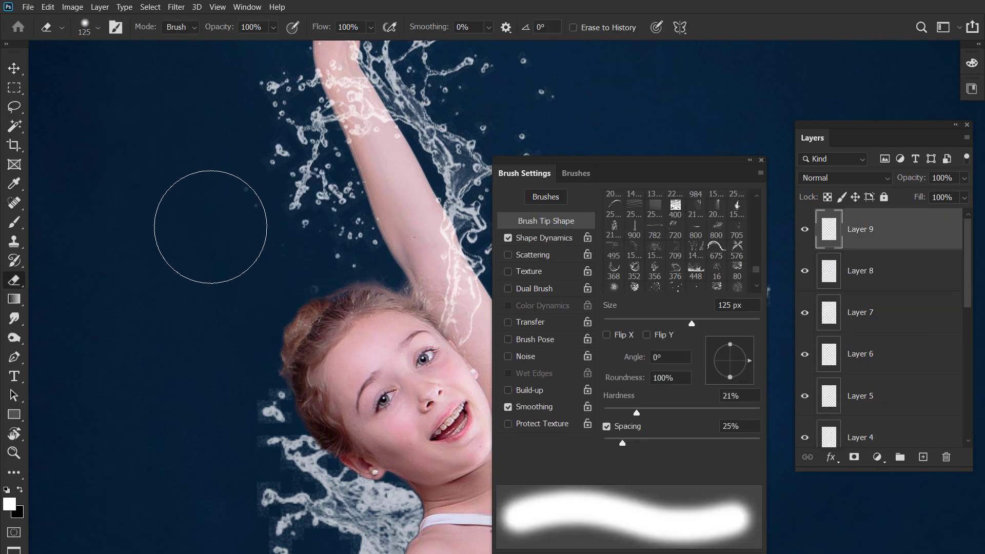
scroll(283, 410, "down", 2)
scroll(284, 410, "up", 2)
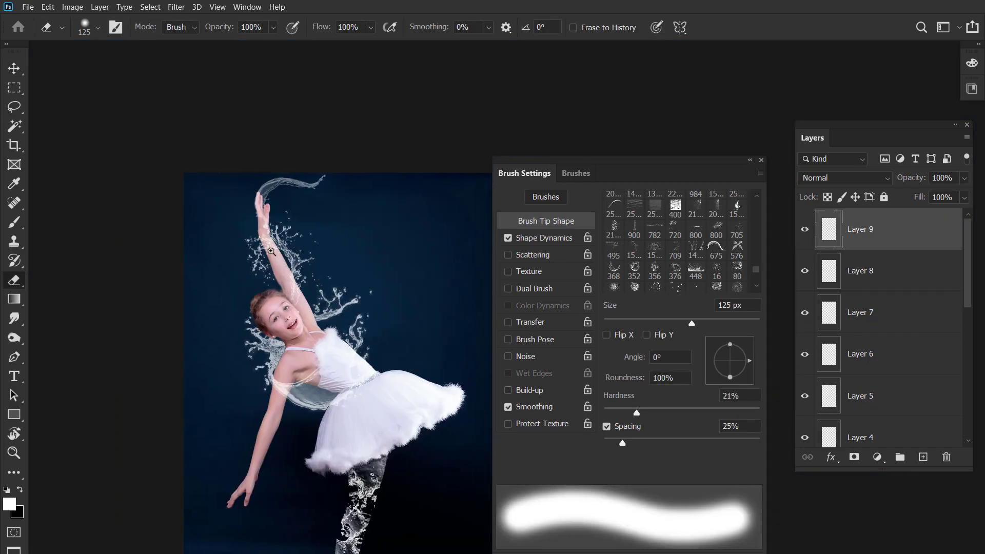
scroll(284, 411, "up", 2)
scroll(284, 410, "up", 3)
scroll(862, 352, "down", 5)
left_click(863, 354, "ctrl")
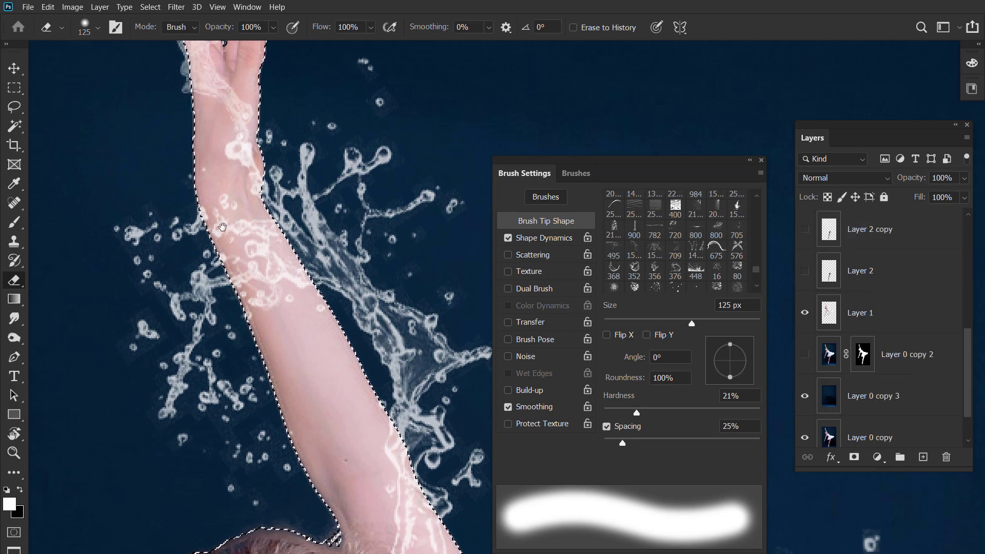
scroll(269, 360, "down", 1)
left_click_drag(269, 360, 286, 395)
key("bracketleft")
key("bracketleft")
key("bracketleft")
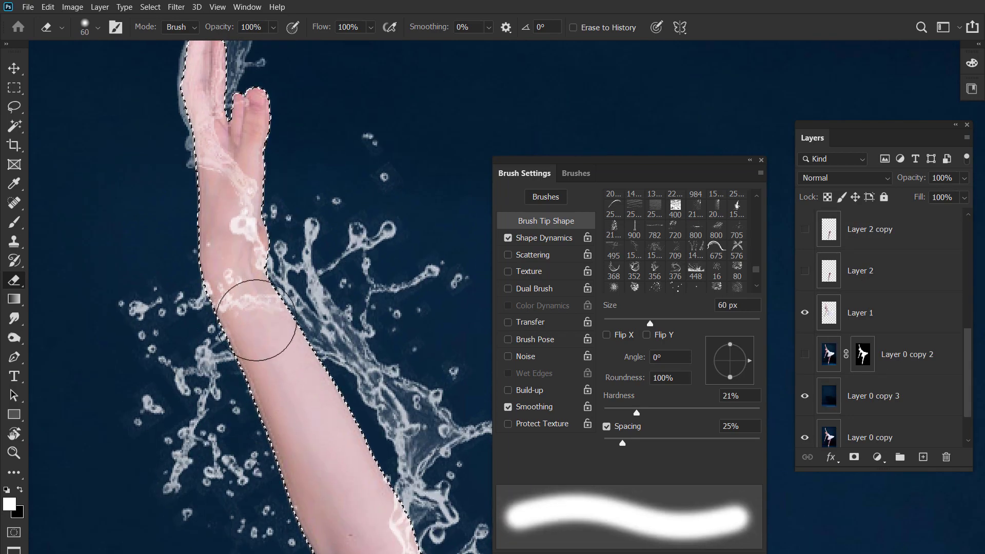
key("ctrl+d")
key("v")
scroll(266, 219, "down", 3)
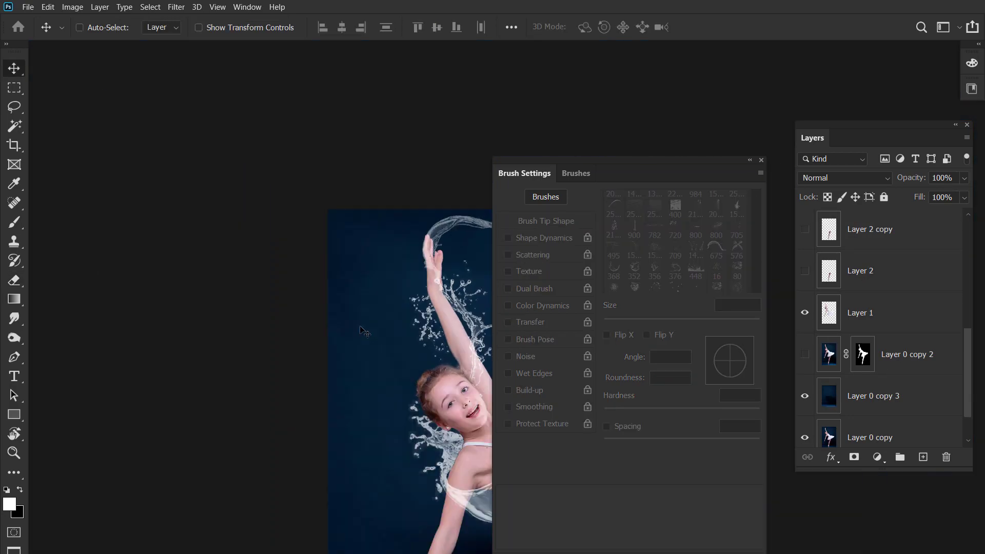
scroll(267, 219, "up", 1)
scroll(267, 219, "up", 1)
key("alt+period")
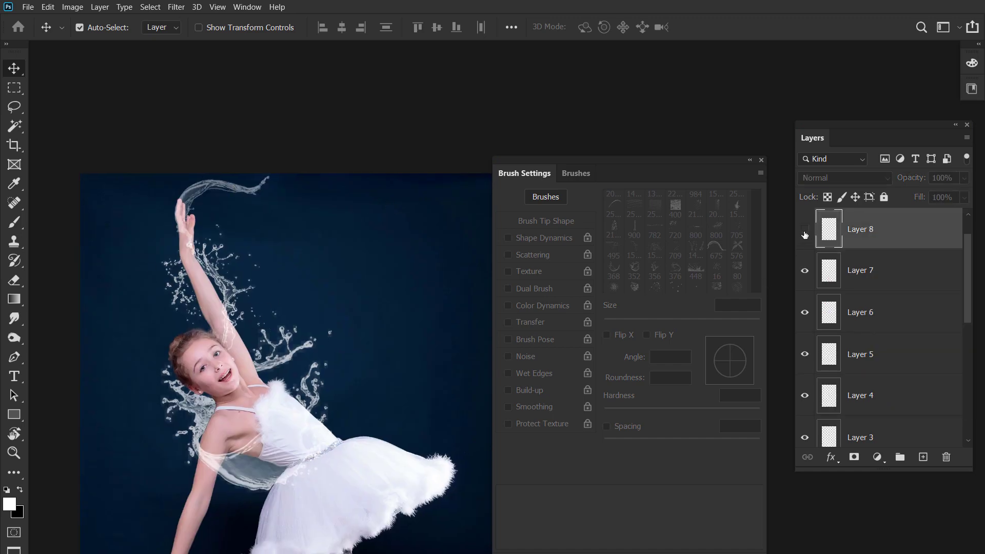
Hide Layer 8's swirl and stamp a 368 splash on new Layer 10 by the lowered arm
mouse_move(308, 333)
left_mouse_down()
mouse_move(358, 218)
mouse_move(368, 224)
left_mouse_up()
key("b")
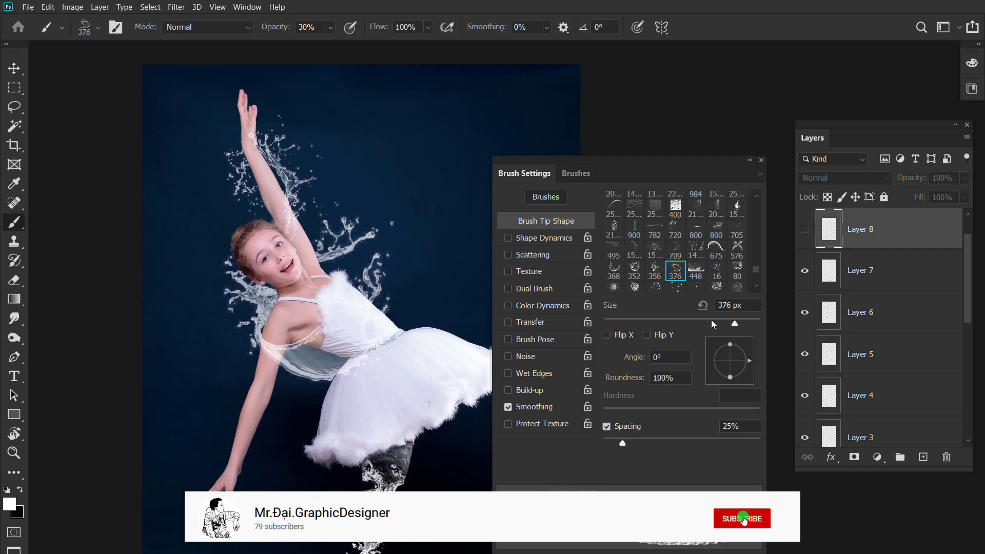
key("ctrl+shift+n")
key("Return")
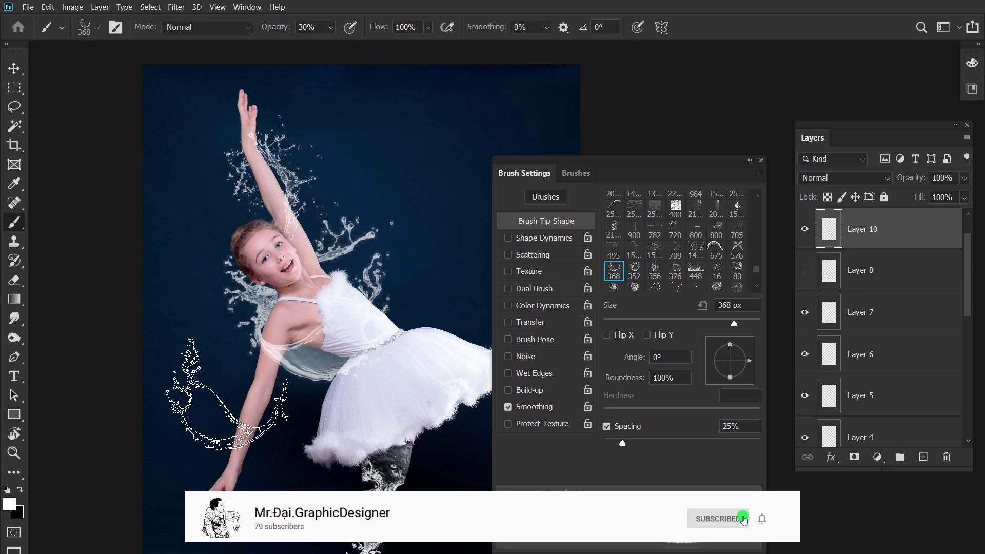
left_click(227, 404)
Flip the splash vertically, then rotate, move and stretch it along the lowered arm
key("ctrl+t")
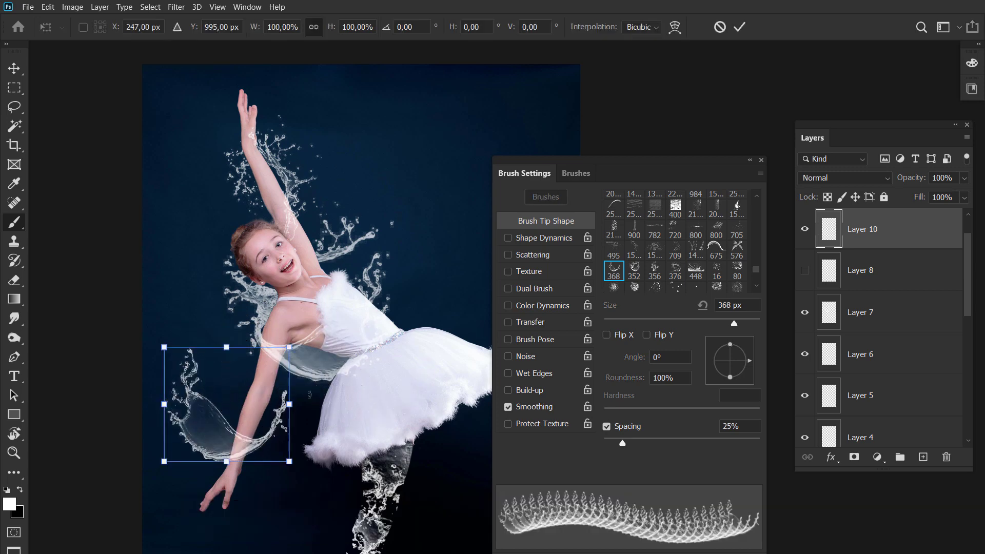
left_click_drag(332, 382, 265, 289)
left_click_drag(259, 378, 268, 394)
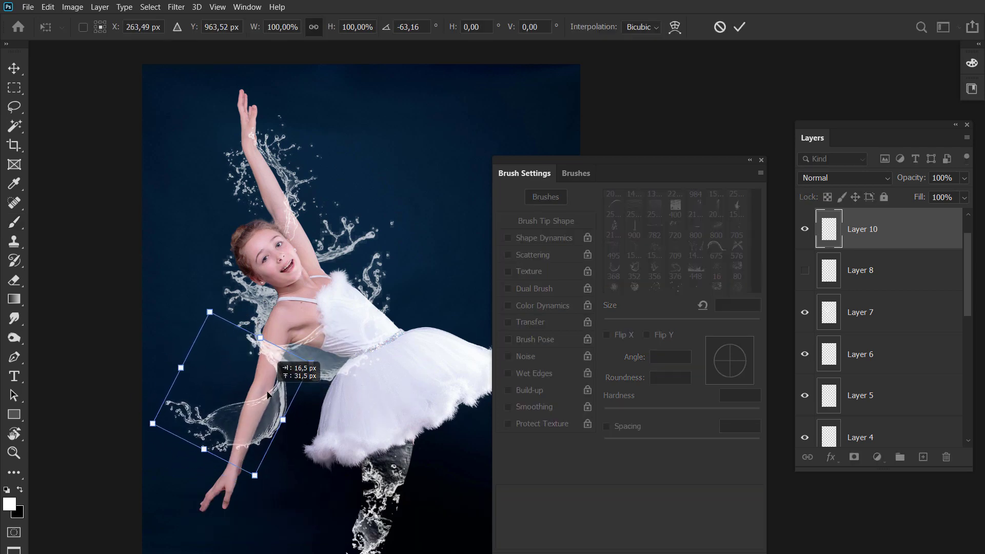
right_click(262, 413)
left_click(292, 409)
left_click_drag(196, 407, 286, 427)
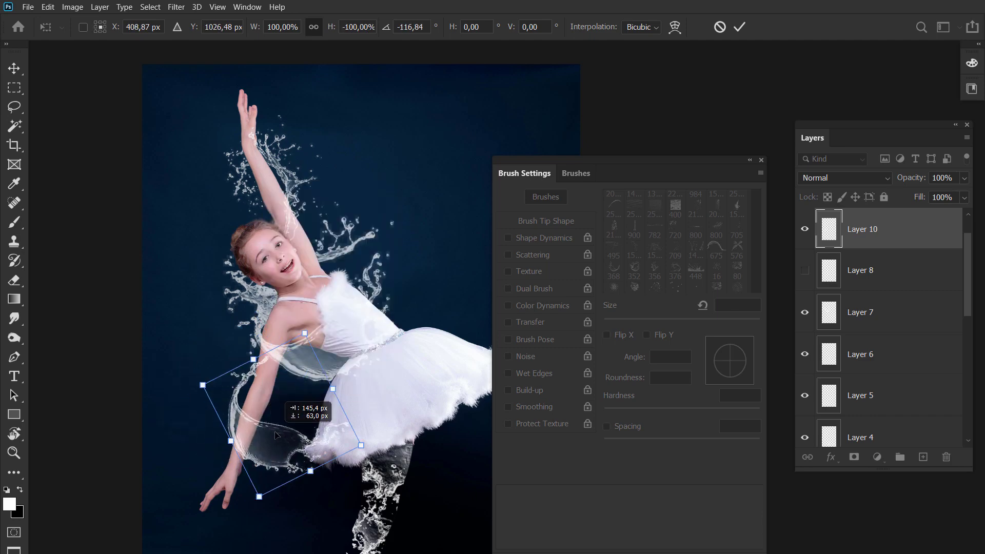
left_click_drag(384, 442, 327, 500)
left_click_drag(250, 405, 230, 412)
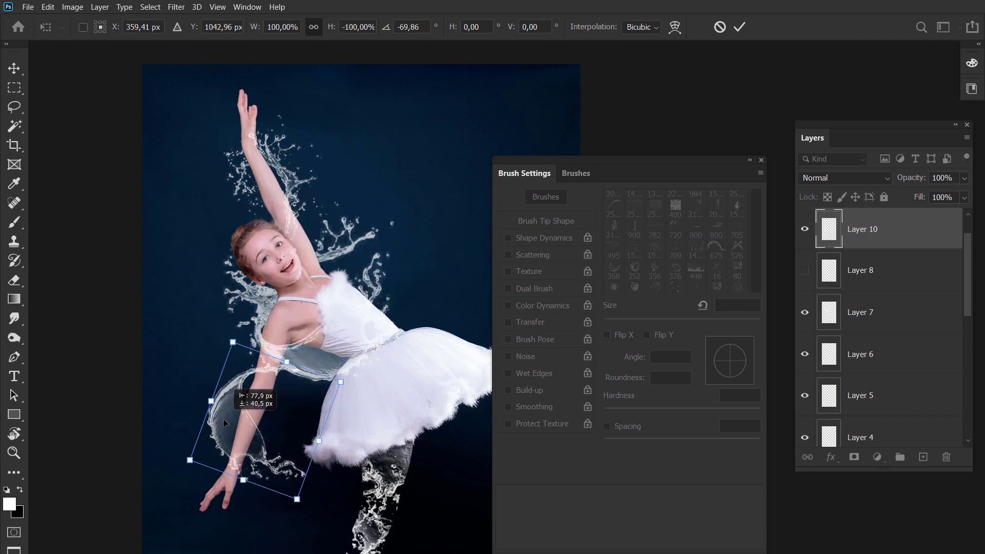
mouse_move(249, 473)
left_mouse_down()
mouse_move(232, 511)
mouse_move(241, 425)
left_mouse_up()
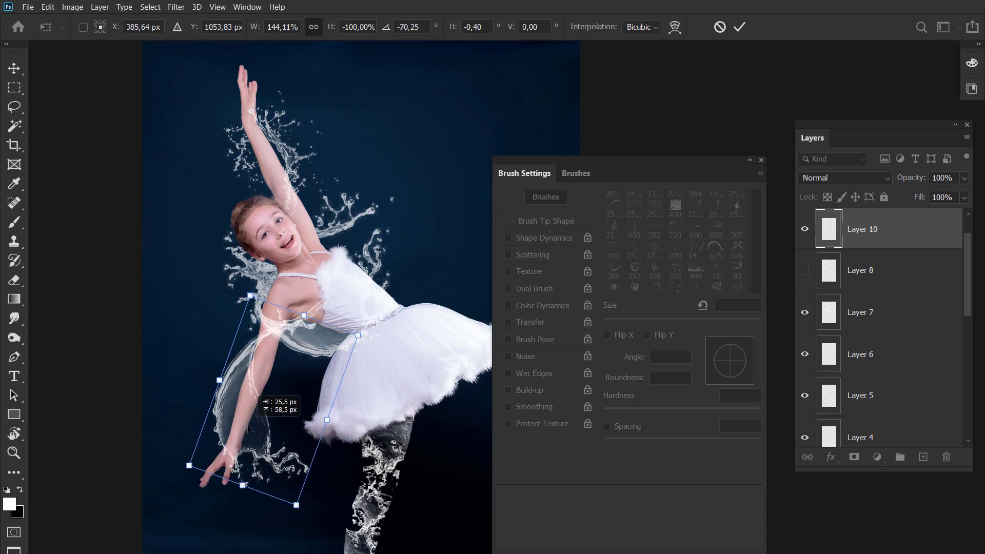
key("Return")
Erase the splash overlap inside the dancer selection with a 100 px eraser, then deselect
key("b")
scroll(872, 308, "down", 5)
left_click(862, 301, "ctrl")
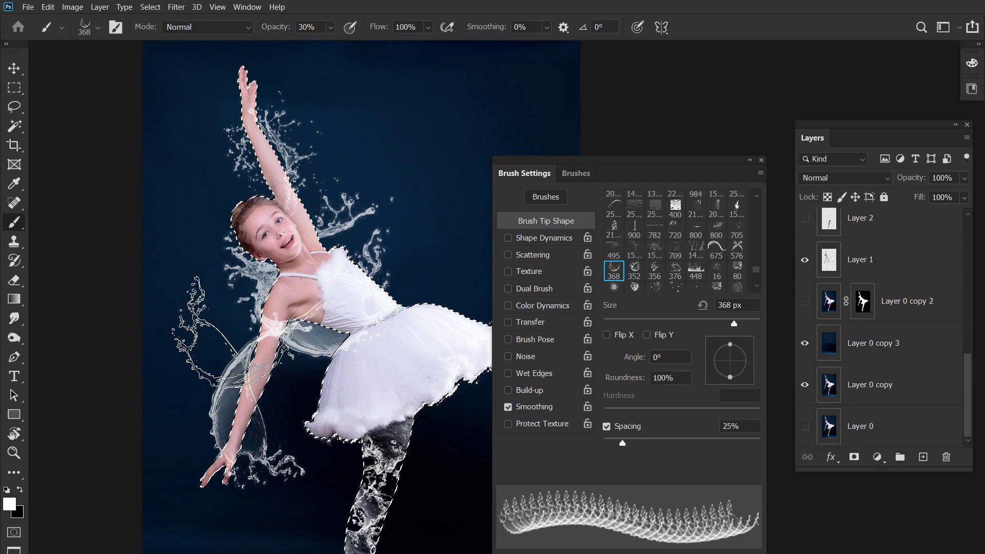
key("e")
key("bracketright")
key("bracketright")
key("bracketright")
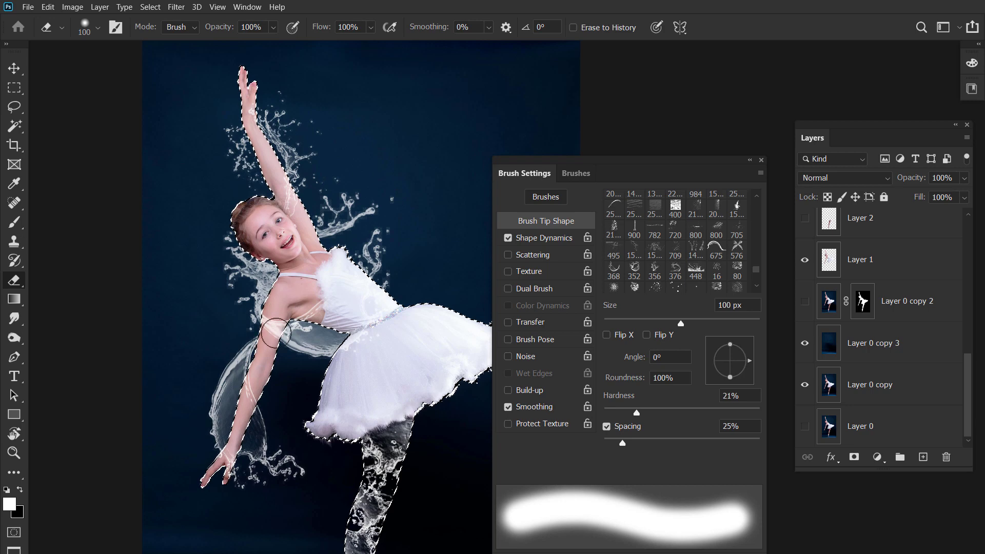
key("ctrl+d")
Pan to the legs and stamp the 352 water-splash brush on the lower leg
key("v")
key("ctrl+minus")
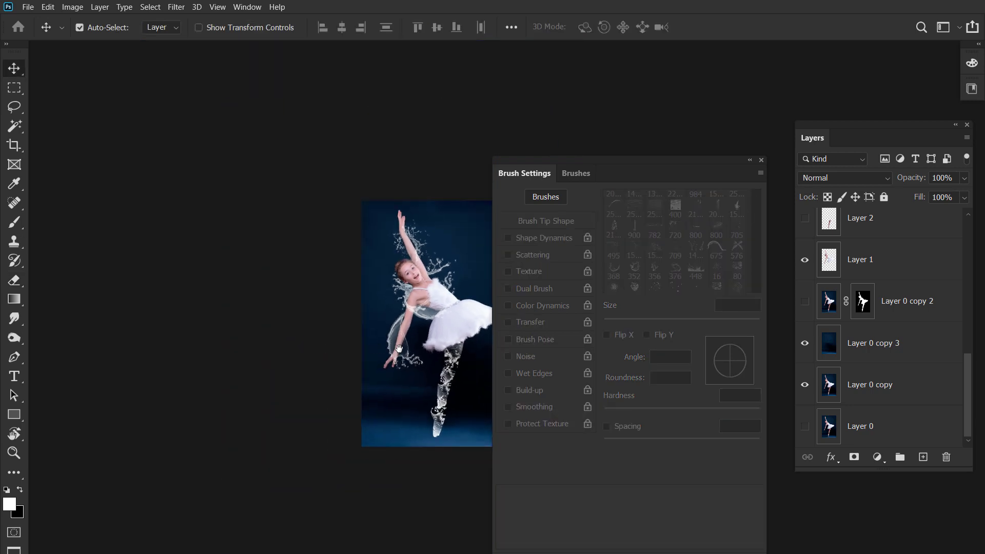
key("ctrl+0")
left_click_drag(372, 320, 360, 304)
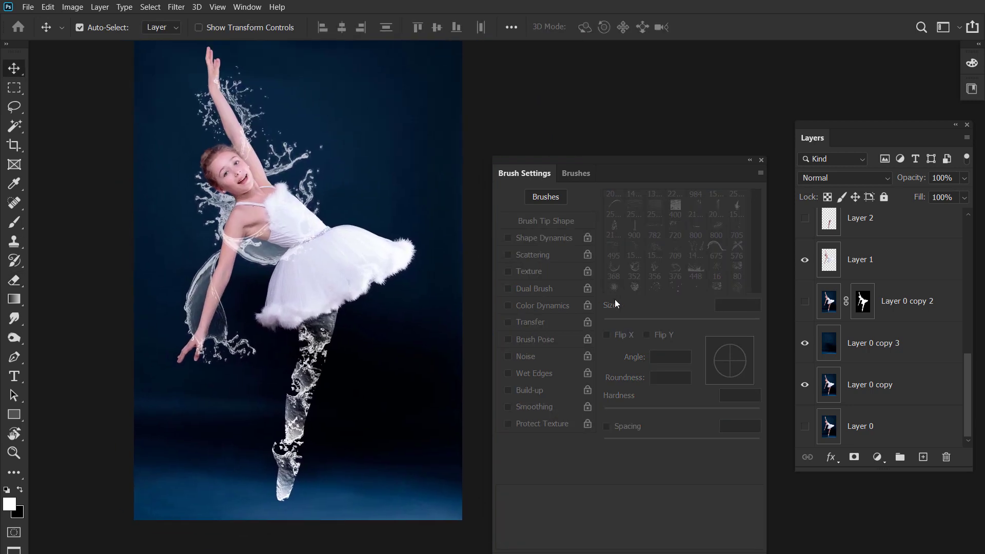
key("b")
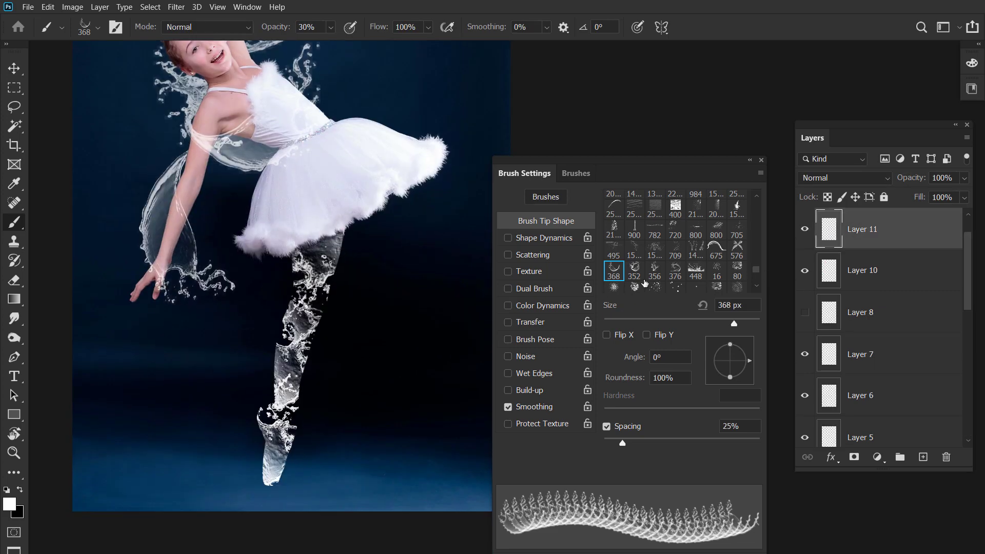
left_click(635, 270)
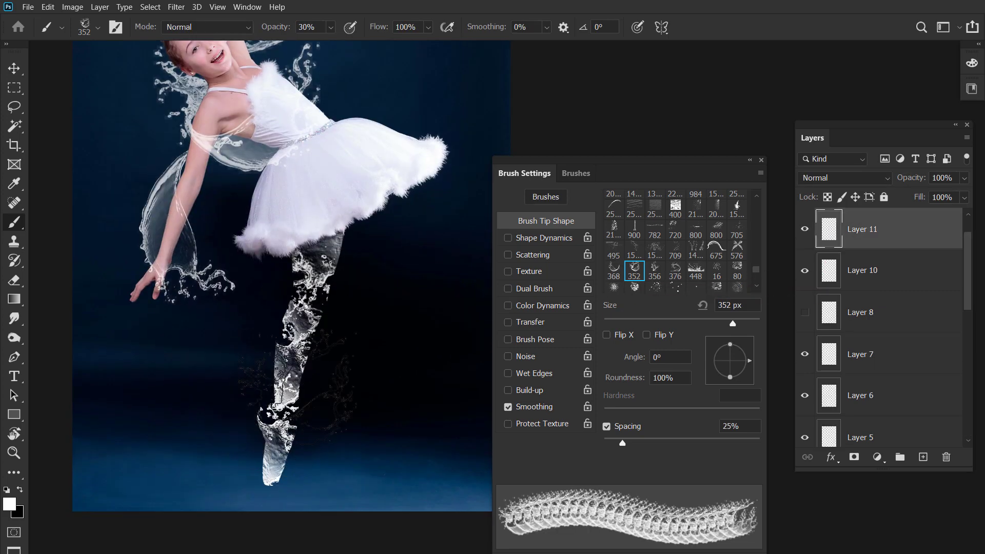
left_click(294, 360)
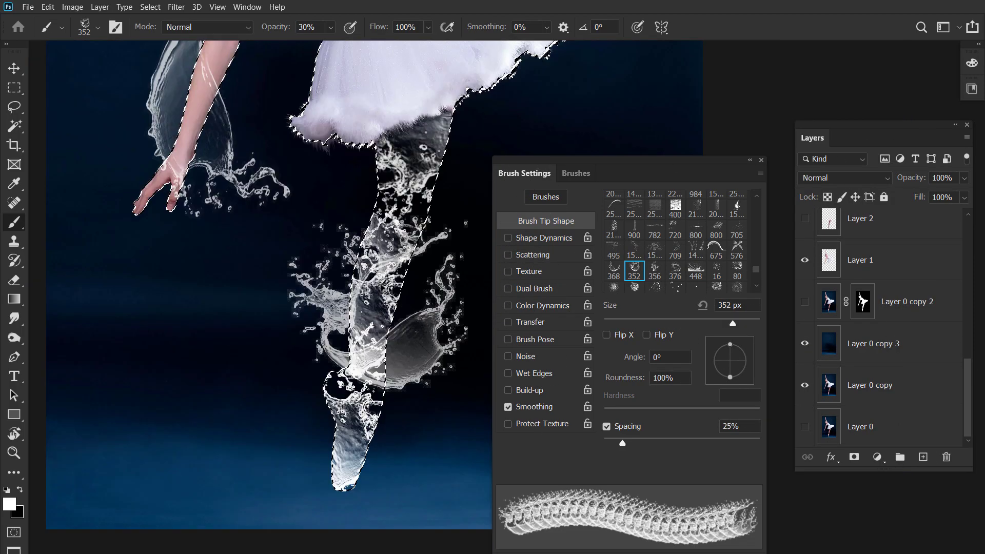
Shrink, rotate and flip the leg splash vertically so it wraps the shin
key("e")
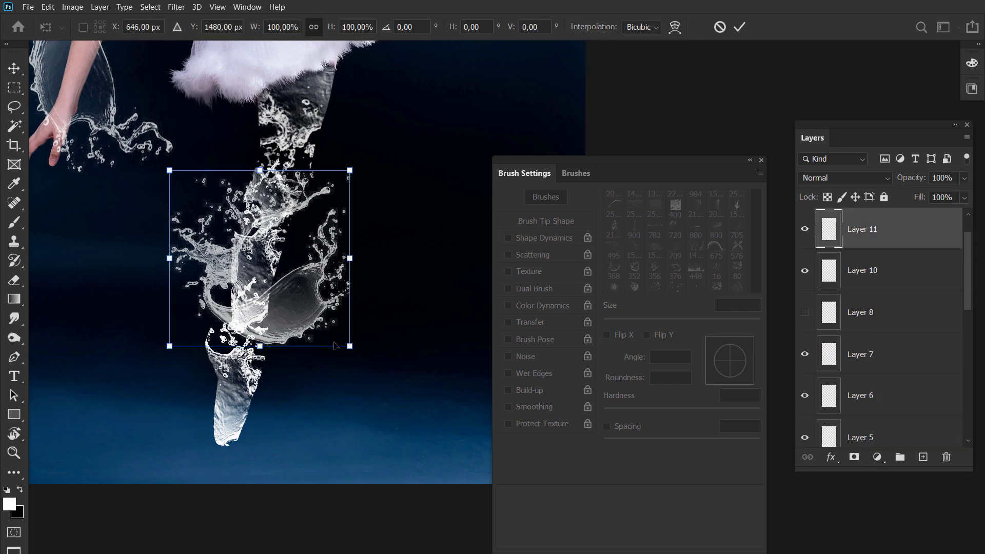
mouse_move(347, 346)
left_mouse_down()
mouse_move(332, 315)
mouse_move(205, 241)
mouse_move(306, 301)
mouse_move(357, 300)
mouse_move(295, 281)
left_mouse_up()
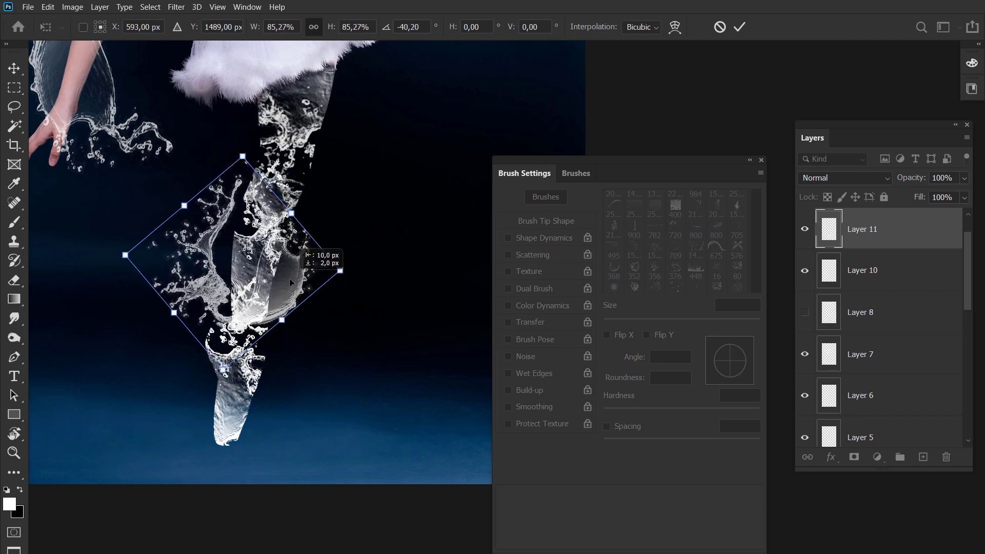
mouse_move(348, 289)
left_mouse_down()
mouse_move(355, 253)
mouse_move(342, 263)
mouse_move(306, 207)
left_mouse_up()
right_click(204, 262)
left_click(242, 490)
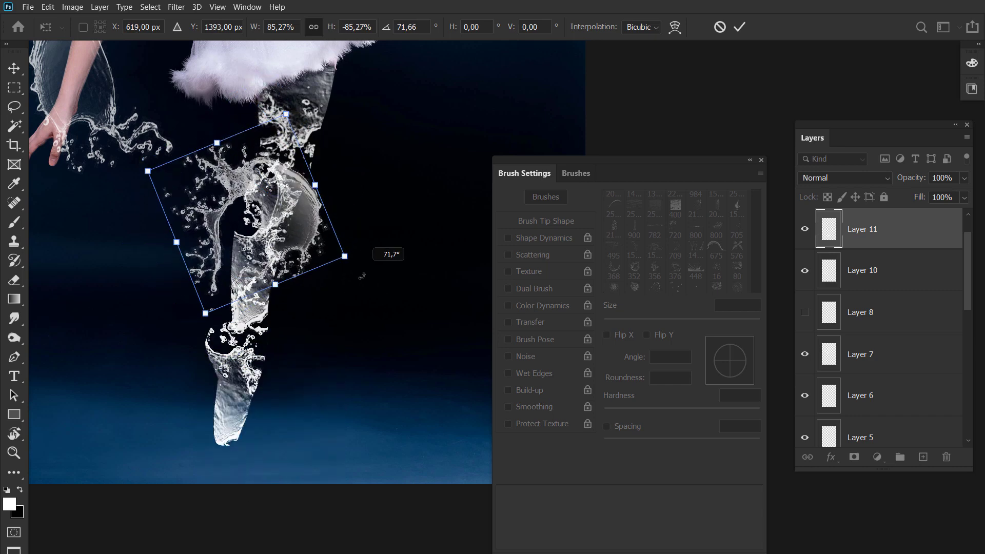
left_click_drag(359, 246, 379, 228)
left_click_drag(315, 214, 309, 219)
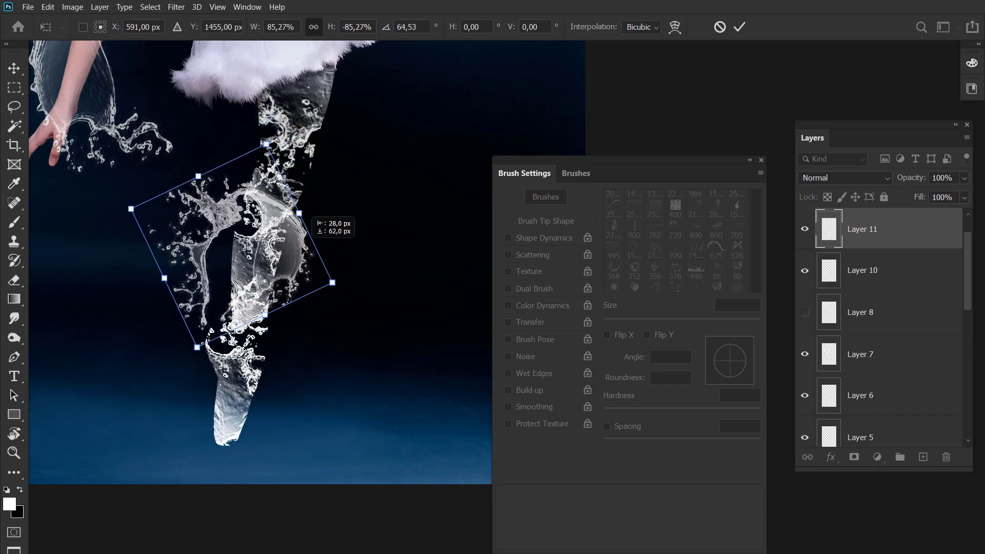
key("Return")
scroll(378, 246, "down", 2)
key("l")
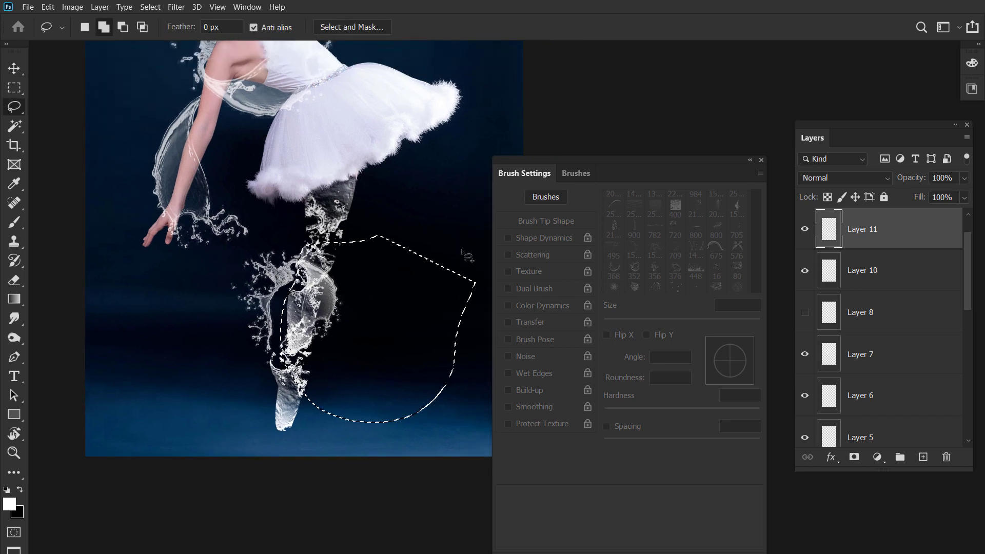
Put the lassoed splash piece on Layer 12, flipped, rotated about 33° and shrunk to 80% beside the shin
key("ctrl+x")
key("v")
key("ctrl+v")
key("ctrl+t")
right_click(321, 267)
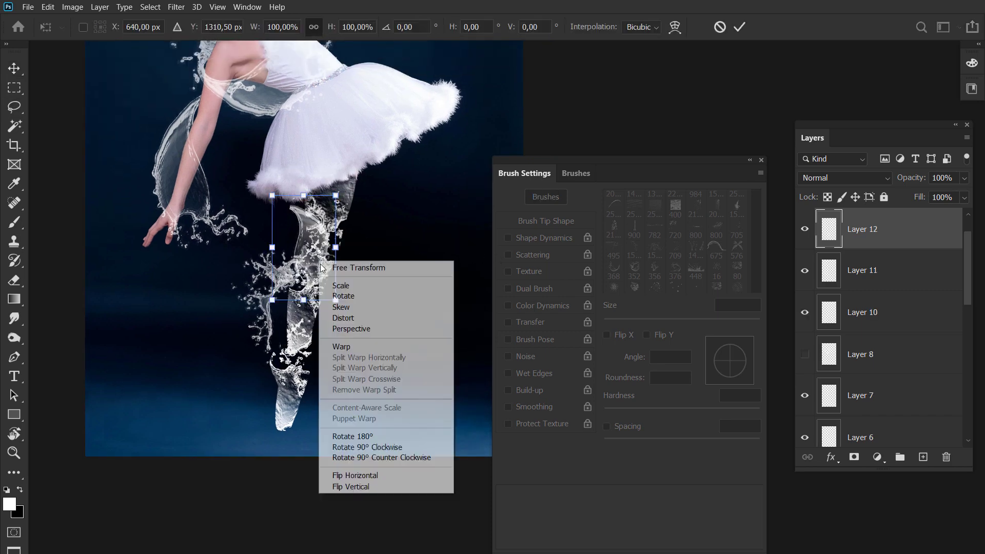
left_click(351, 487)
left_click_drag(307, 246, 394, 241)
left_click_drag(477, 205, 490, 236)
left_click_drag(351, 209, 375, 229)
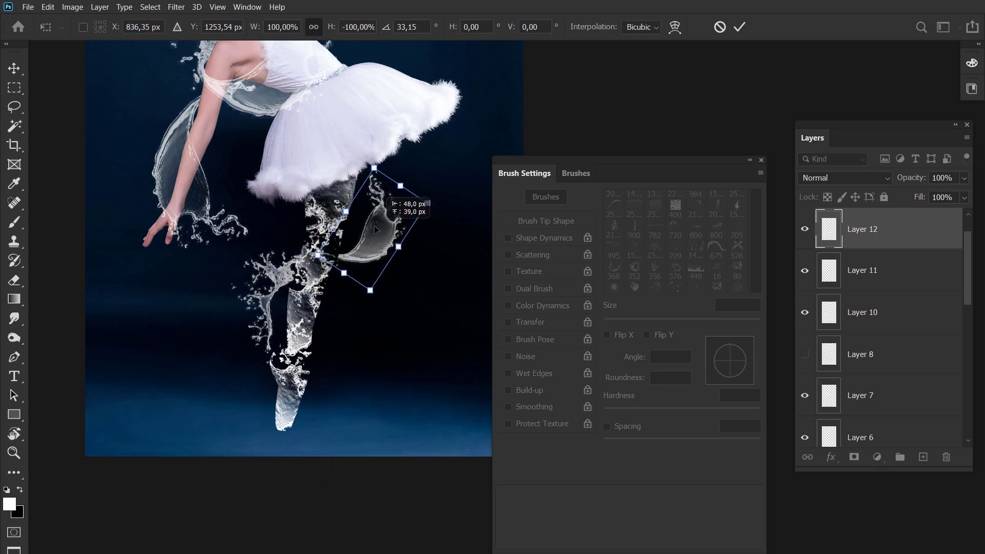
mouse_move(428, 204)
left_mouse_down()
mouse_move(409, 226)
mouse_move(394, 224)
left_mouse_up()
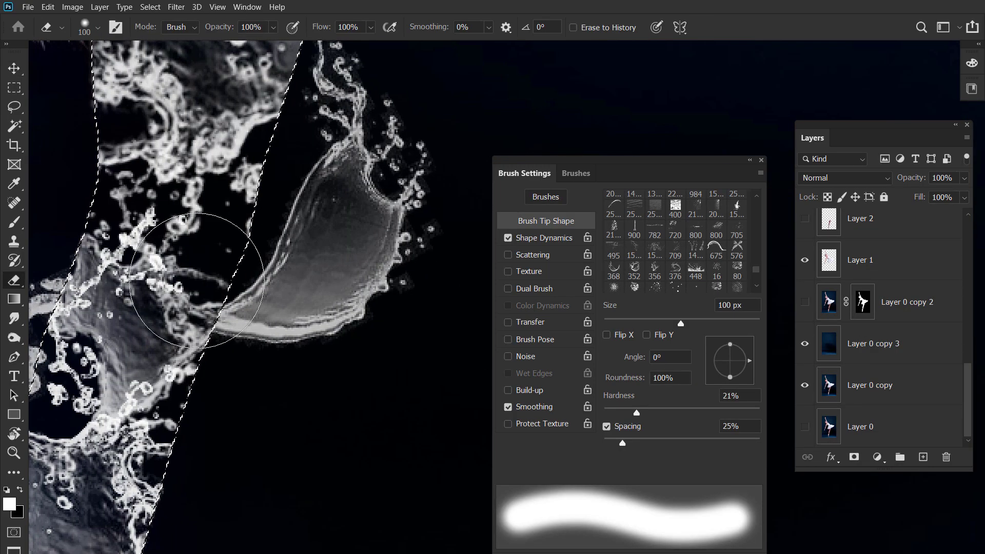
key("ctrl+0")
mouse_move(474, 354)
left_mouse_down()
mouse_move(328, 343)
mouse_move(314, 331)
mouse_move(353, 362)
left_mouse_up()
Turn off auto-select and delete the duplicate Layer 10 copy
key("v")
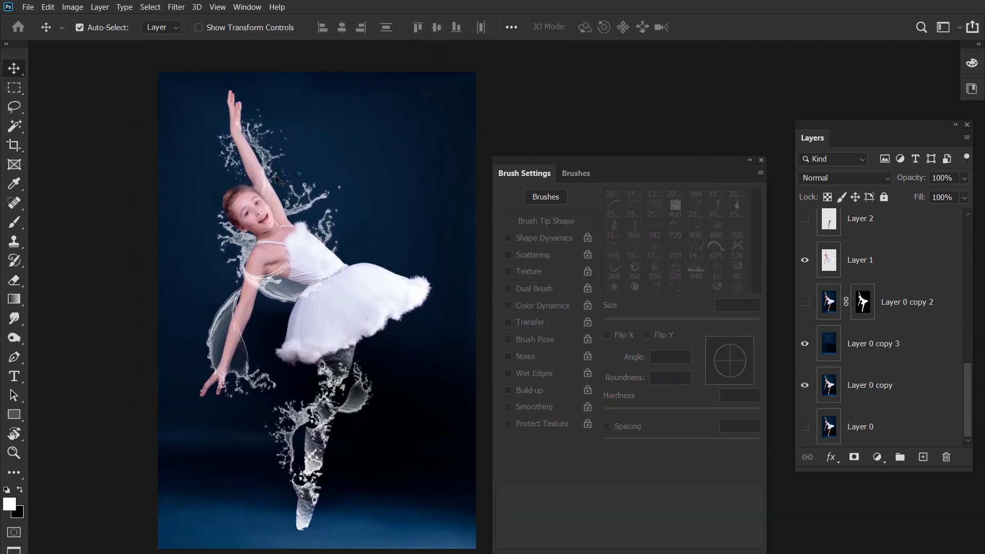
left_click(268, 161)
left_click(217, 327, "ctrl")
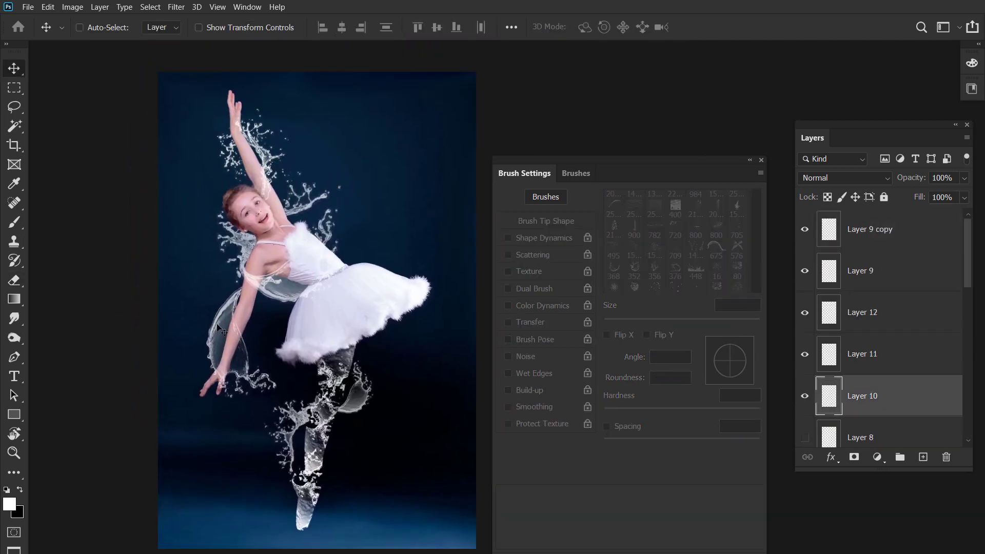
key("Delete")
left_click_drag(367, 370, 366, 304)
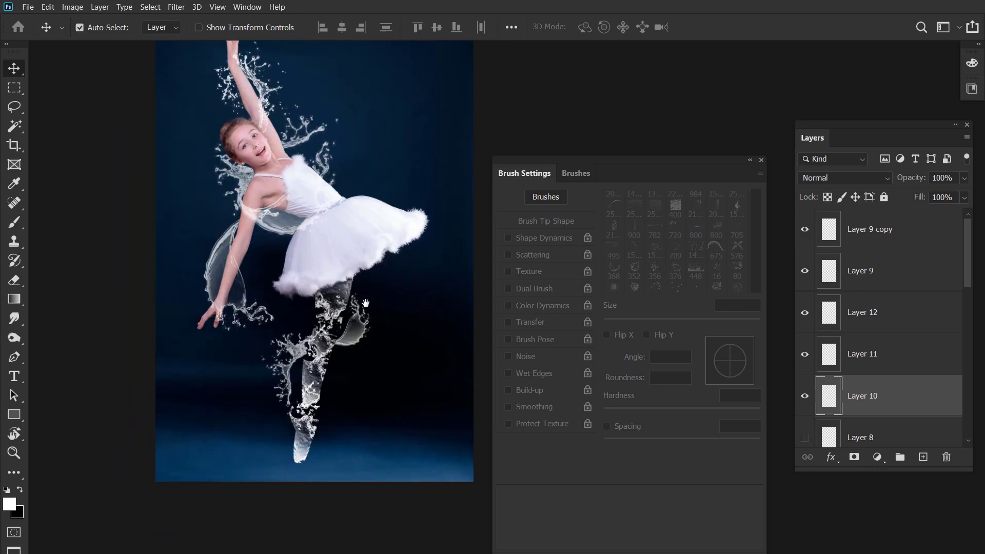
Add new Layer 13 above Layer 0 copy 2 with the brush active
key("b")
scroll(890, 304, "down", 5)
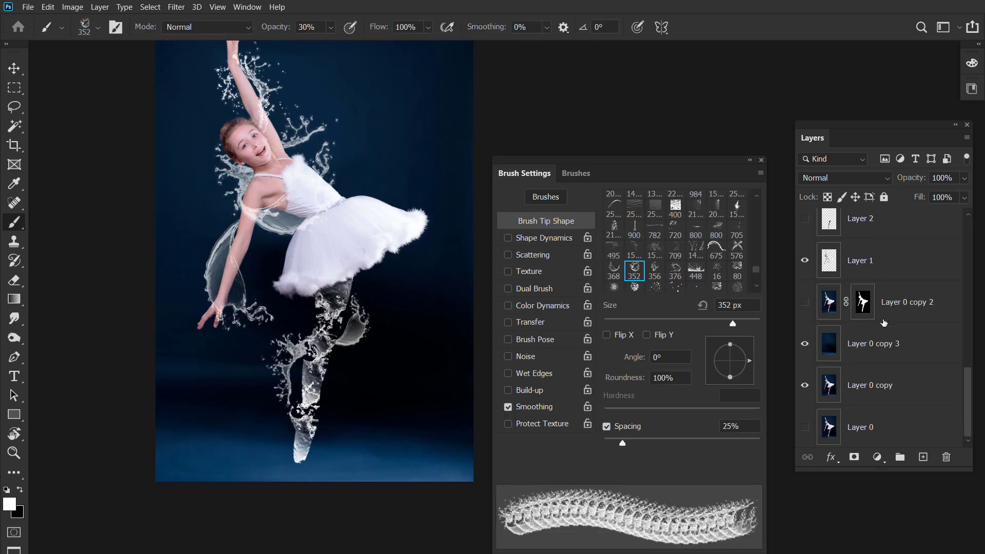
left_click(884, 322)
key("ctrl+shift+n")
key("Return")
scroll(691, 293, "up", 2)
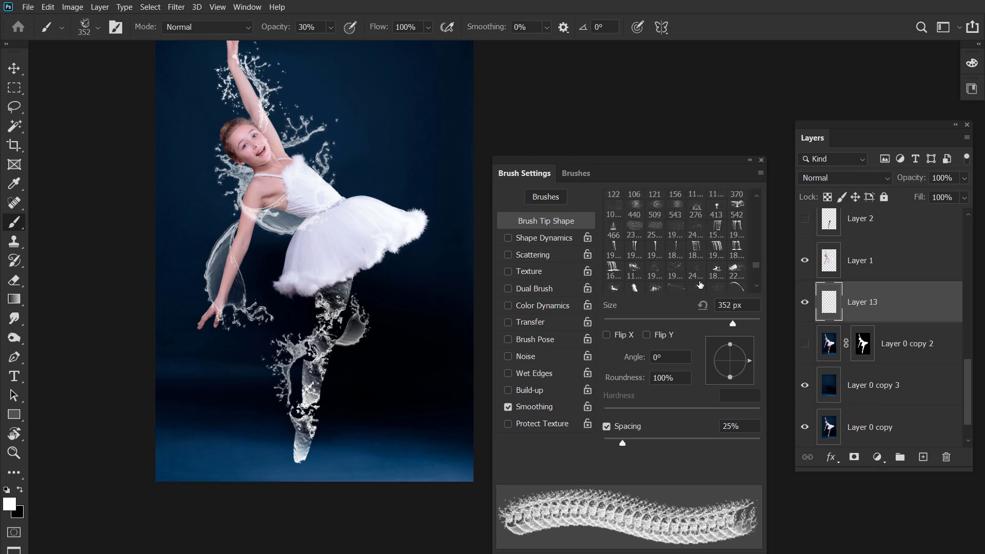
scroll(700, 284, "up", 1)
scroll(700, 285, "up", 1)
scroll(700, 285, "up", 1)
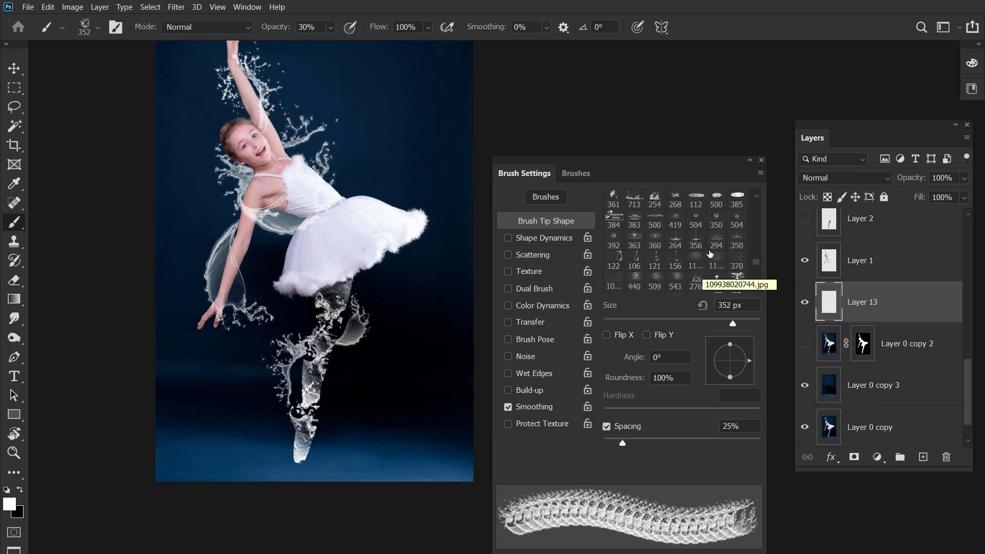
scroll(710, 254, "up", 1)
Pick the 383 splash brush for the puddle under the toe, then the 376 swirl brush
left_click(717, 229)
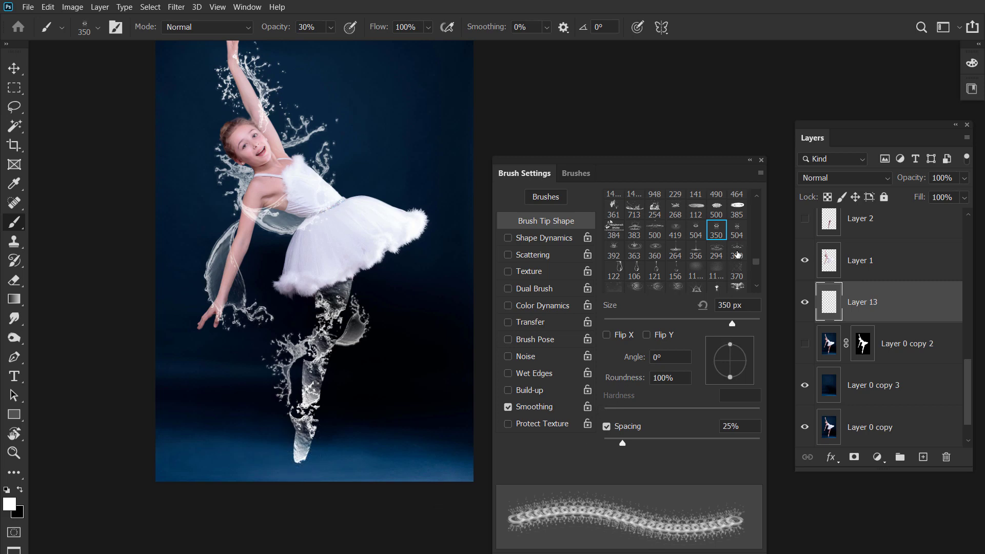
left_click(634, 229)
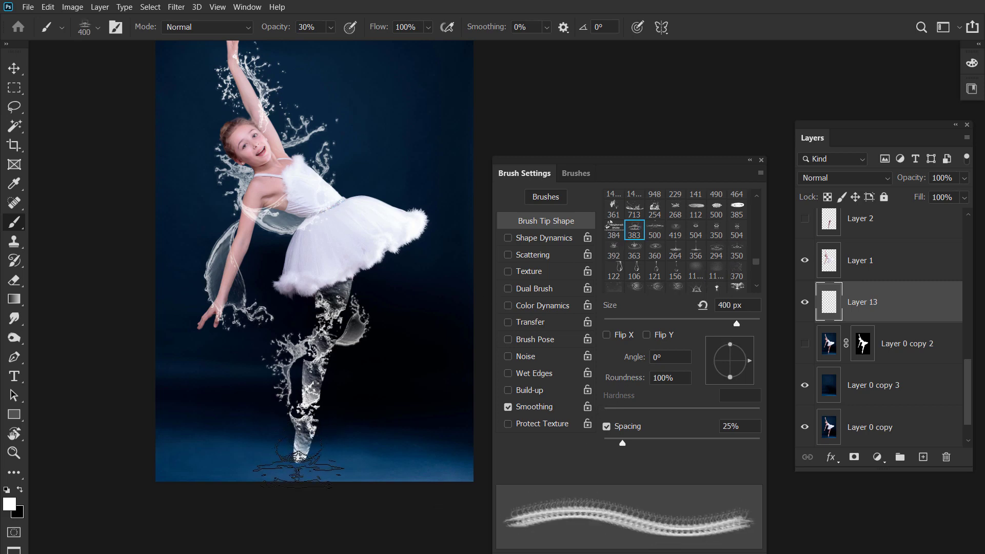
key("v")
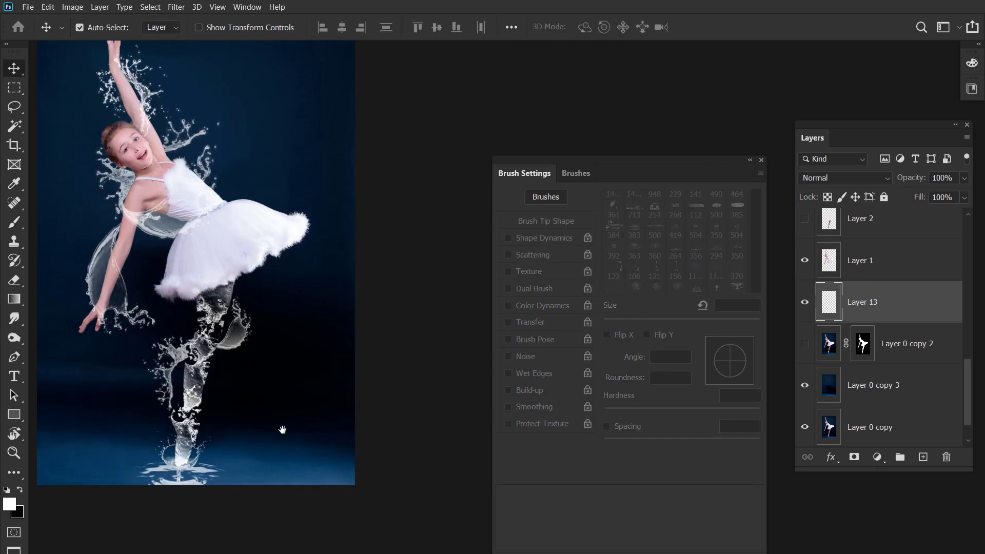
scroll(369, 385, "down", 5)
scroll(351, 375, "up", 3)
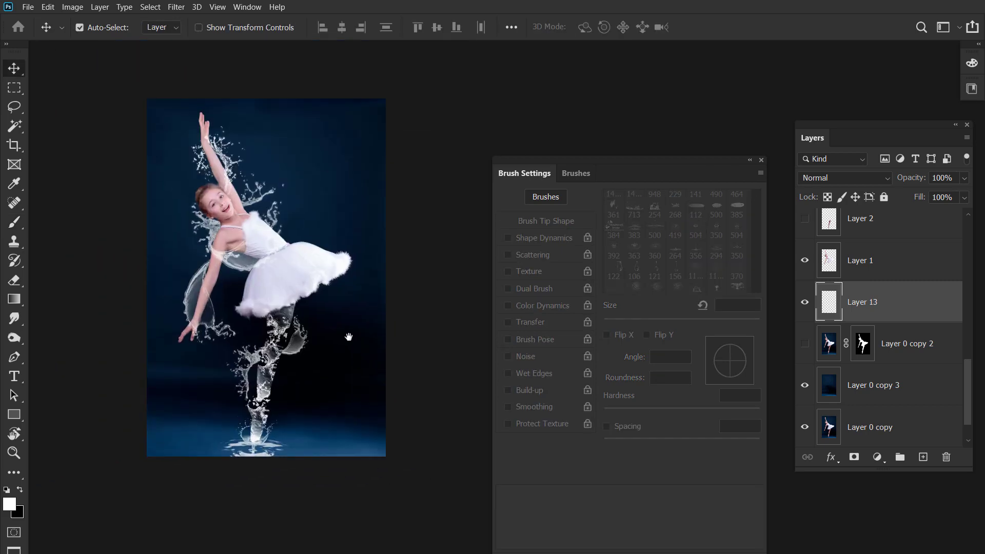
key("b")
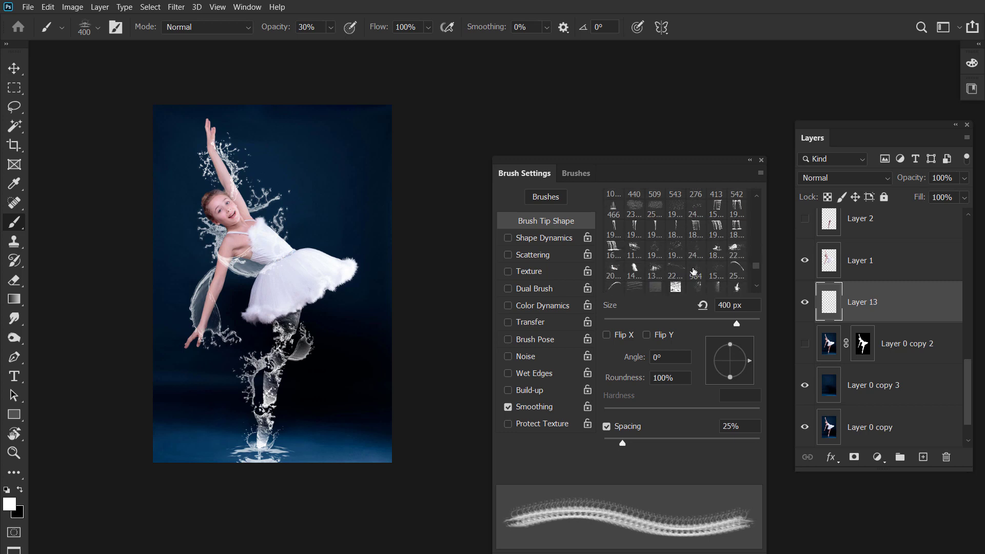
scroll(694, 272, "down", 1)
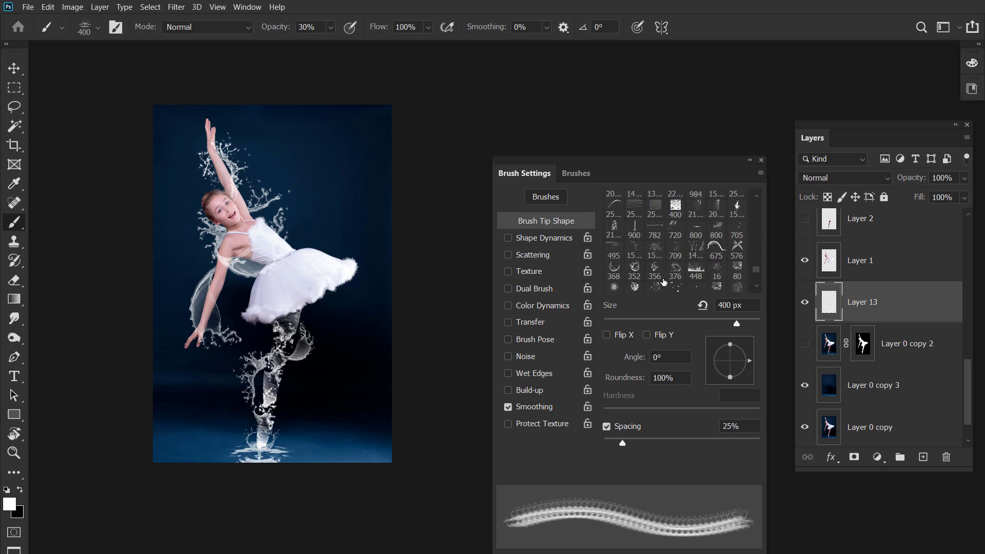
left_click(675, 271)
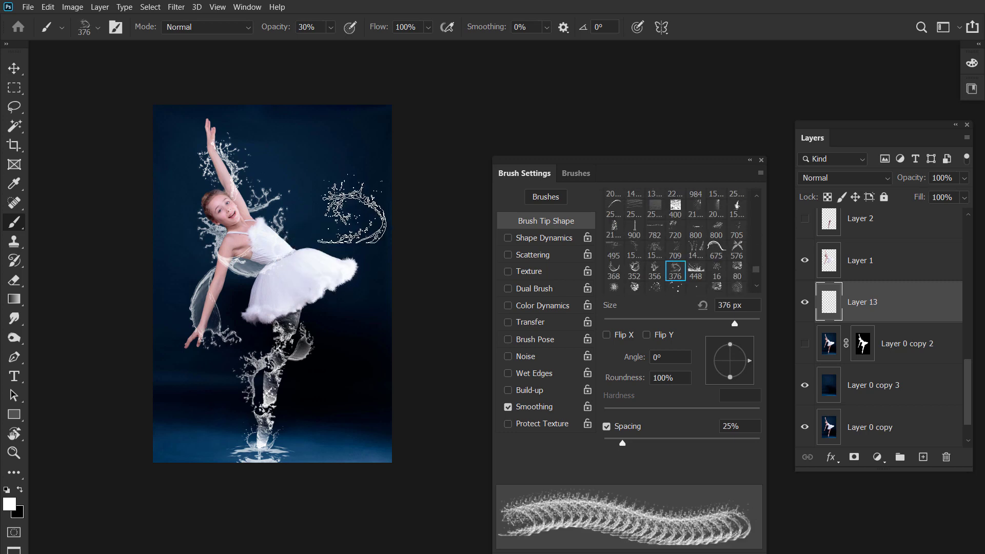
On new Layer 14, enlarge and rotate the swirl about 31°, undoing a trial horizontal flip
key("ctrl+shift+alt+n")
key("ctrl+t")
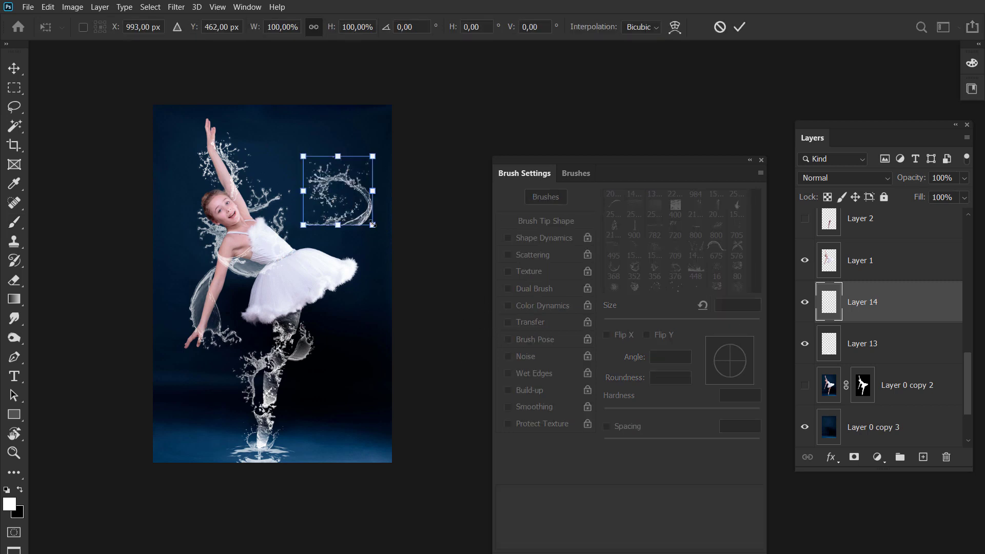
left_click_drag(374, 222, 408, 260)
right_click(369, 206)
left_click(405, 424)
mouse_move(374, 201)
left_mouse_down()
mouse_move(354, 218)
mouse_move(334, 209)
left_mouse_up()
key("ctrl+z")
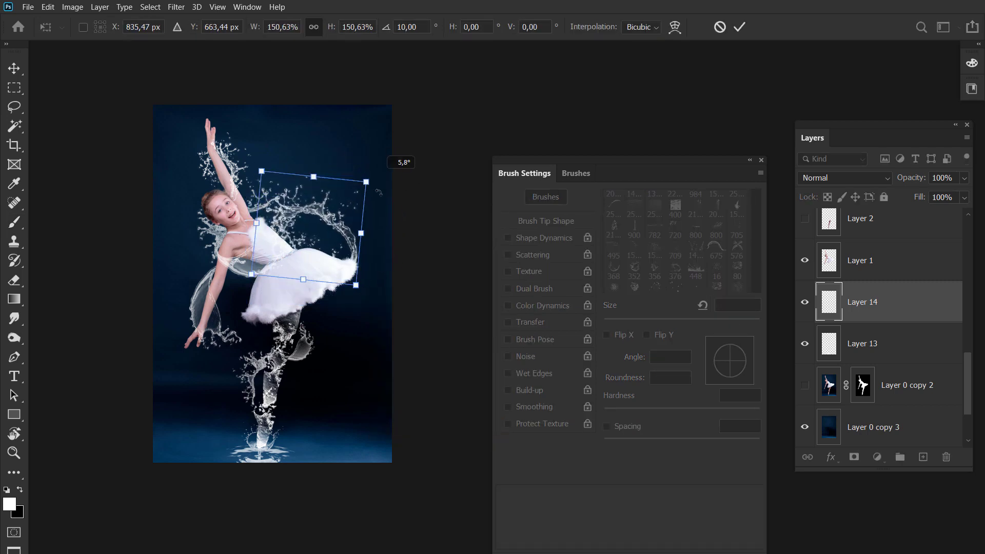
mouse_move(402, 165)
left_mouse_down()
mouse_move(413, 213)
mouse_move(355, 224)
left_mouse_up()
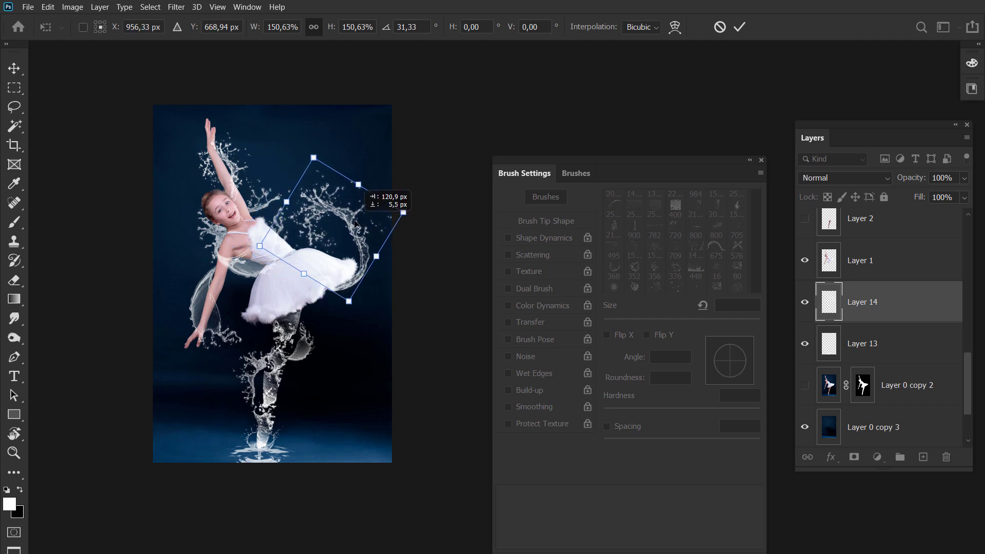
key("Return")
key("ctrl+shift+bracketright")
Rotate the swirl to about 44° and shift it against the dancer's right side
key("ctrl+t")
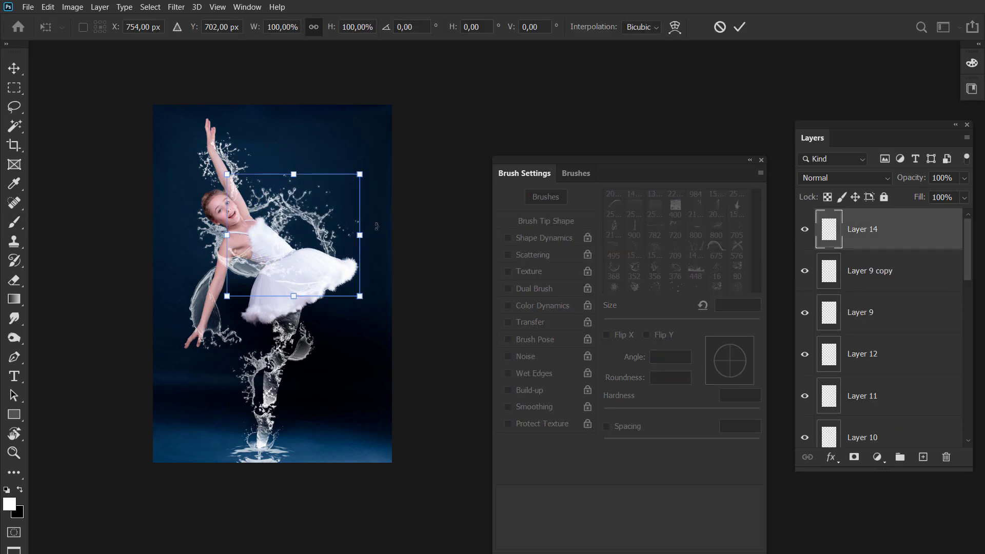
left_click_drag(376, 226, 370, 266)
left_click_drag(325, 232, 348, 229)
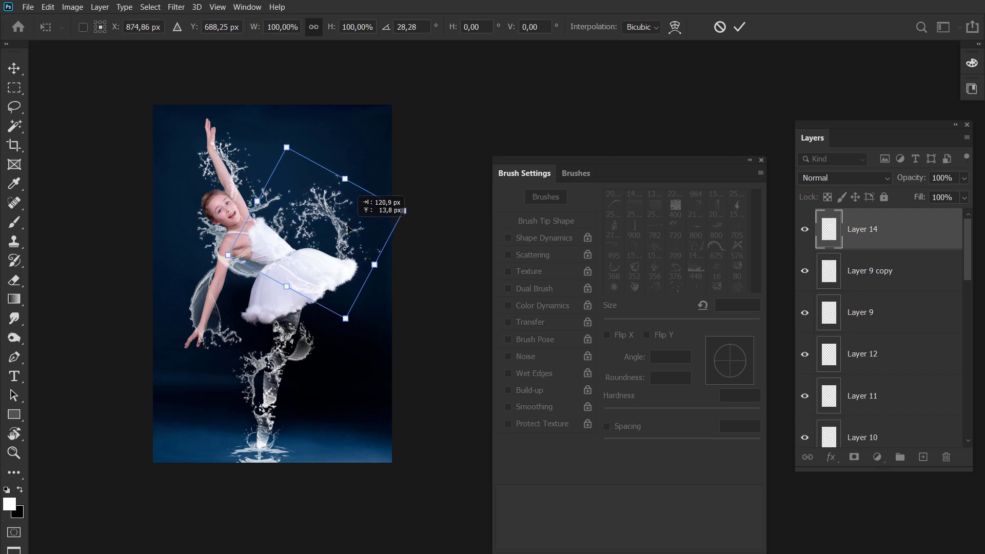
left_click_drag(418, 213, 426, 241)
left_click_drag(344, 233, 342, 232)
key("Return")
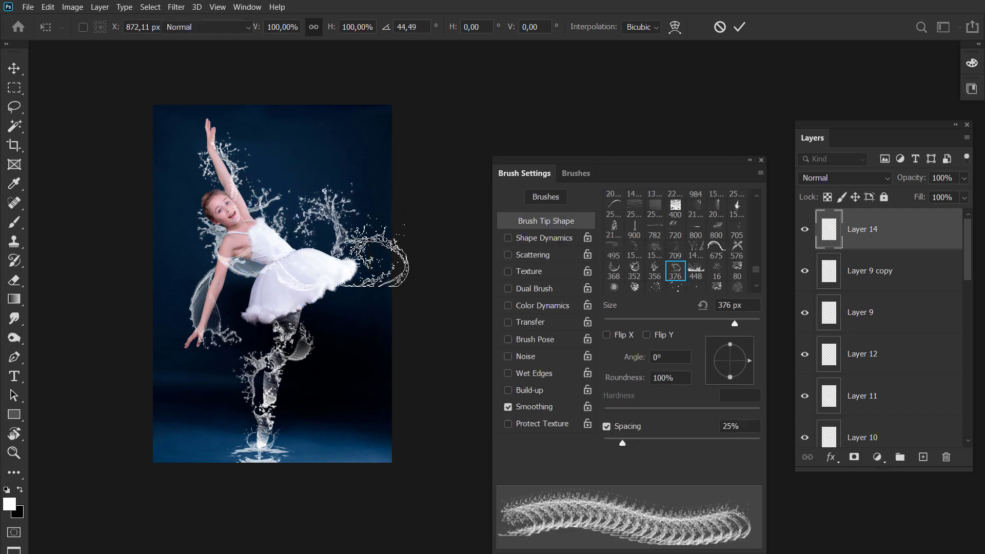
key("e")
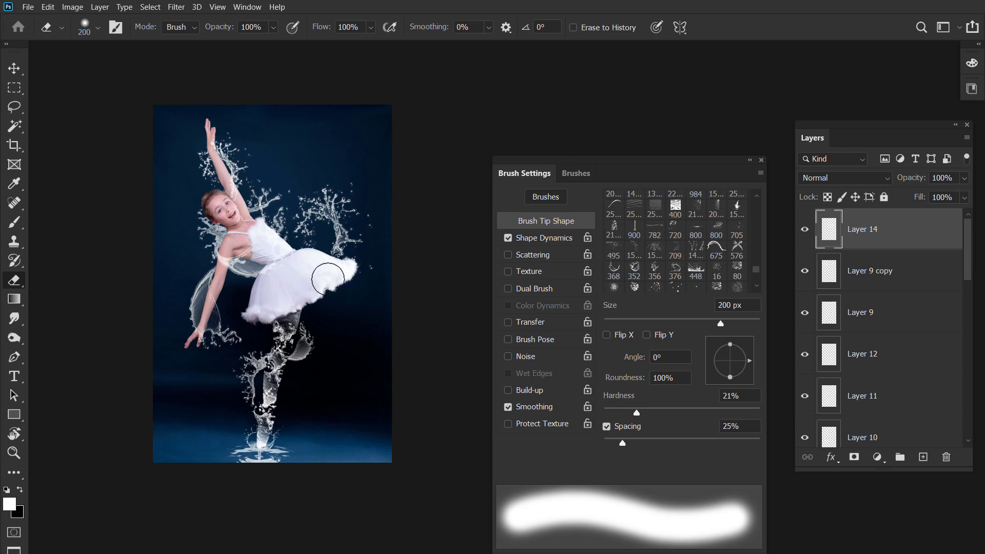
Show Layer 4 again and lightly erase its leg splash with a 30 px, 17% eraser
key("v")
scroll(276, 347, "up", 2)
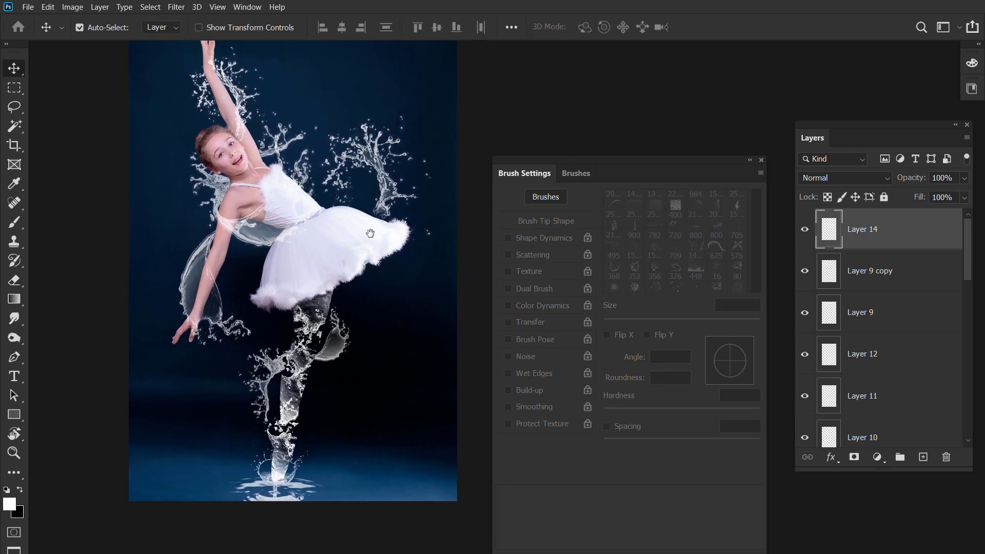
scroll(276, 347, "up", 2)
scroll(277, 348, "up", 2)
left_click(290, 370, "ctrl")
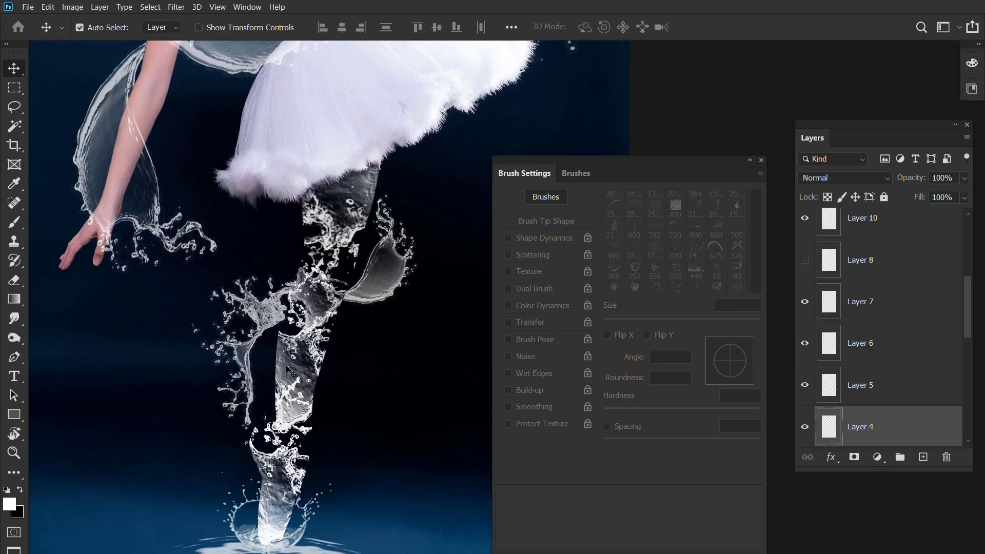
left_click(808, 427)
key("e")
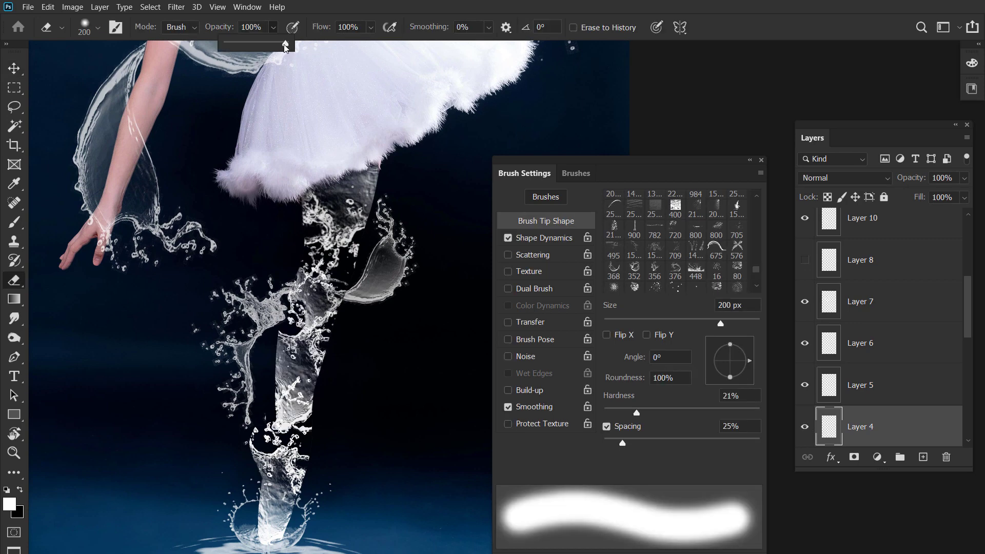
key("bracketleft")
key("bracketleft")
key("bracketleft")
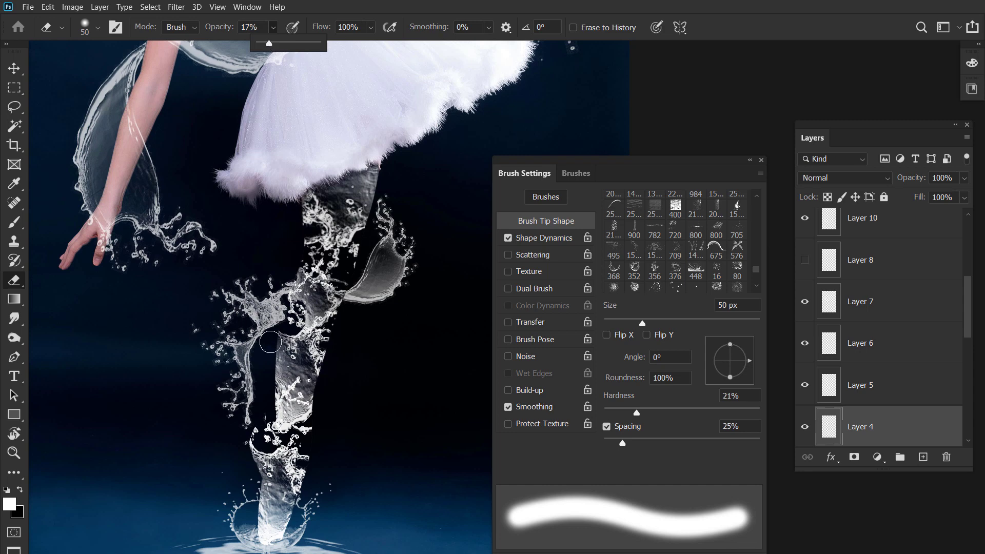
key("bracketleft")
key("bracketleft")
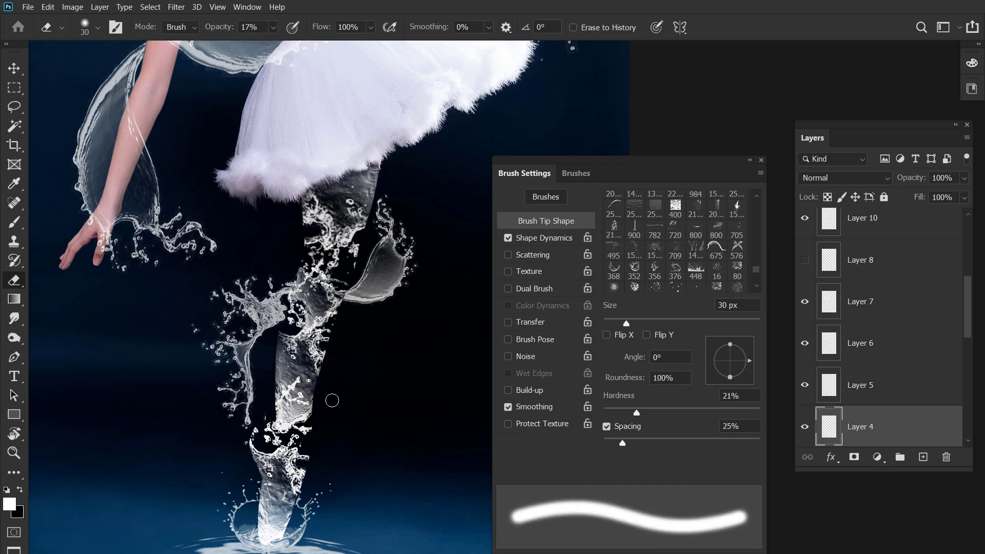
scroll(328, 390, "down", 3)
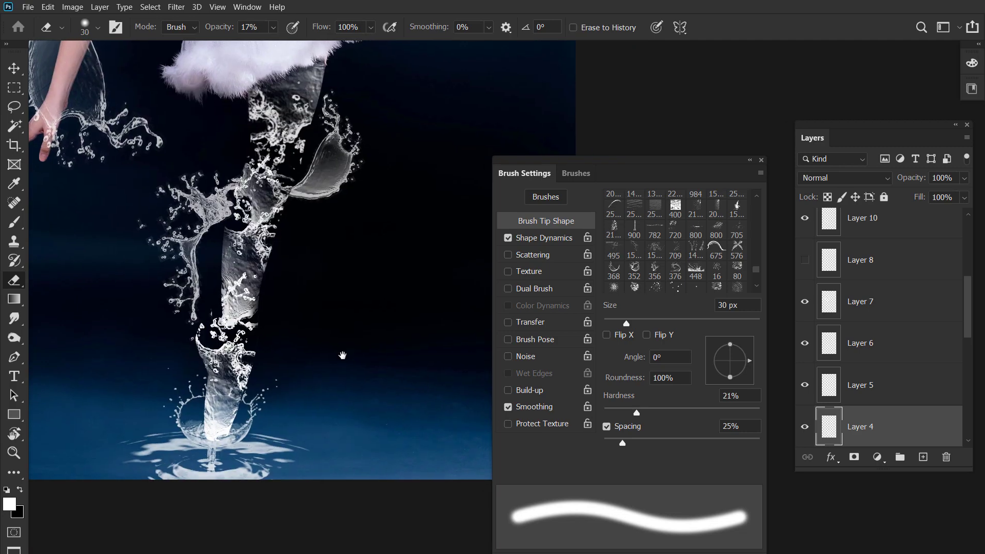
scroll(352, 325, "up", 2)
Select the foot splash on Layer 13 and review the layer stack
key("v")
scroll(237, 410, "up", 2)
left_click(237, 410)
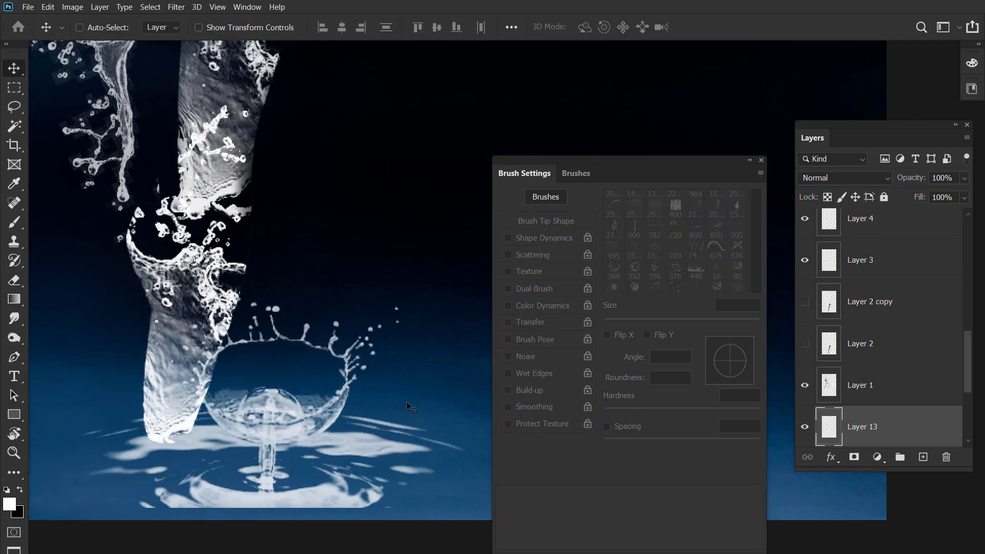
scroll(882, 385, "down", 3)
scroll(308, 349, "down", 3)
scroll(307, 349, "down", 2)
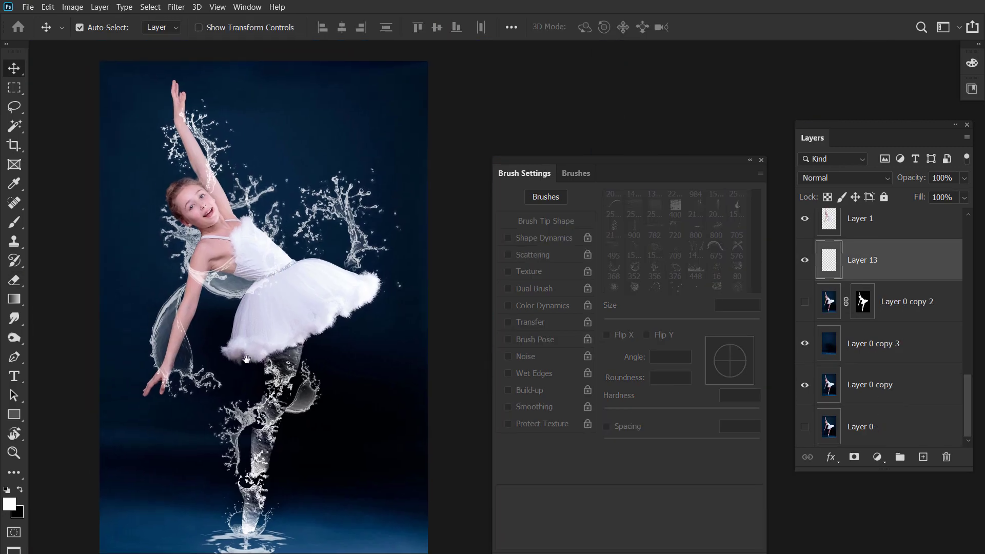
scroll(308, 349, "down", 1)
scroll(308, 349, "down", 1)
scroll(882, 308, "up", 10)
Add a Brightness/Contrast adjustment layer above Layer 14 with Contrast 27
left_click(872, 228)
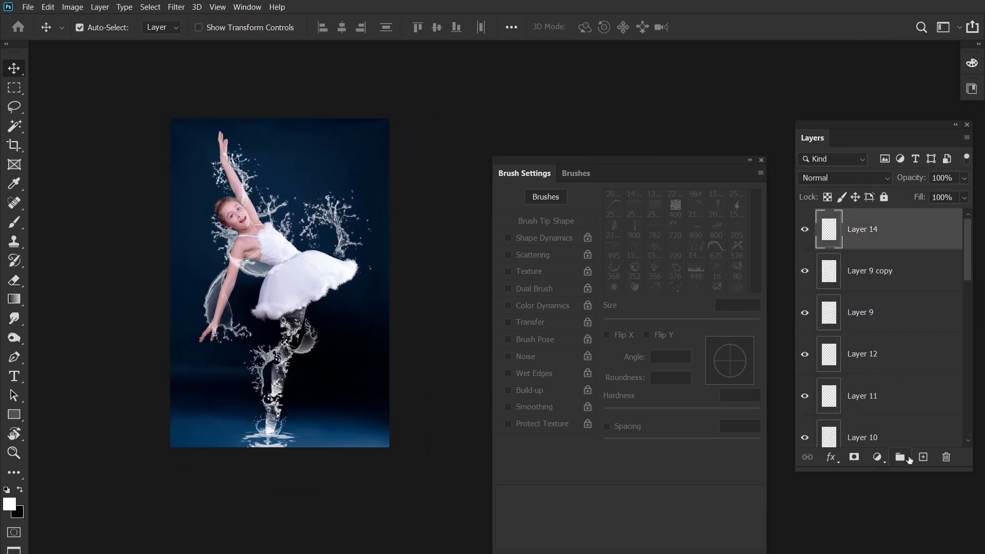
left_click(877, 456)
left_click(887, 278)
left_click_drag(189, 167, 629, 125)
left_click_drag(615, 214, 671, 245)
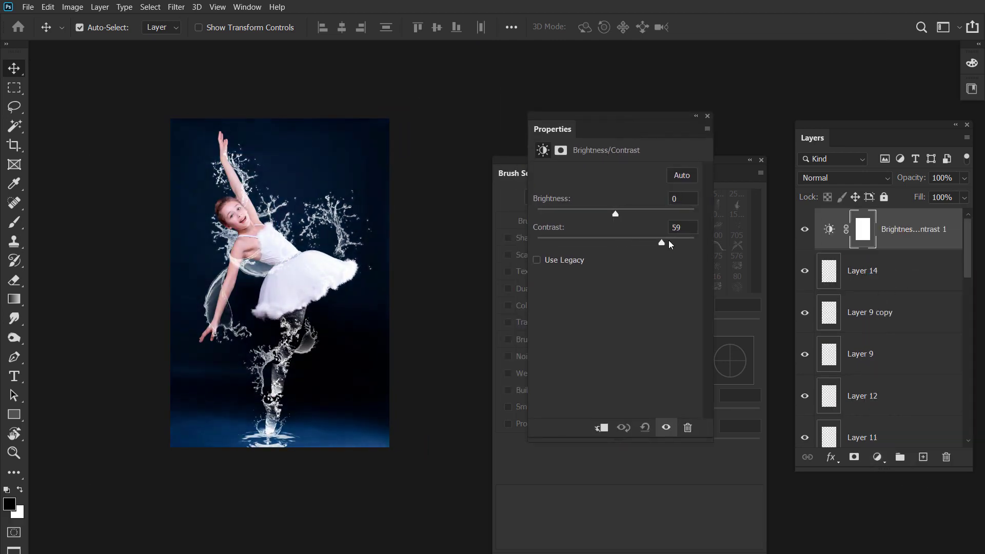
left_click(707, 117)
Add an Exposure adjustment layer with a slight exposure tweak
left_click(877, 457)
left_click(903, 318)
left_click_drag(616, 211, 619, 213)
Add a Hue/Saturation adjustment layer with Saturation +58
left_click(877, 457)
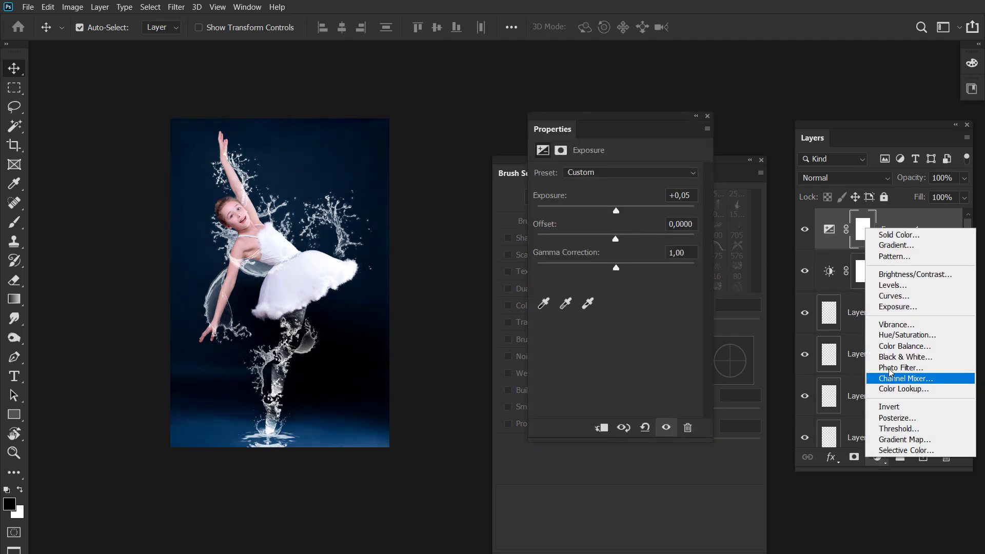
left_click(903, 345)
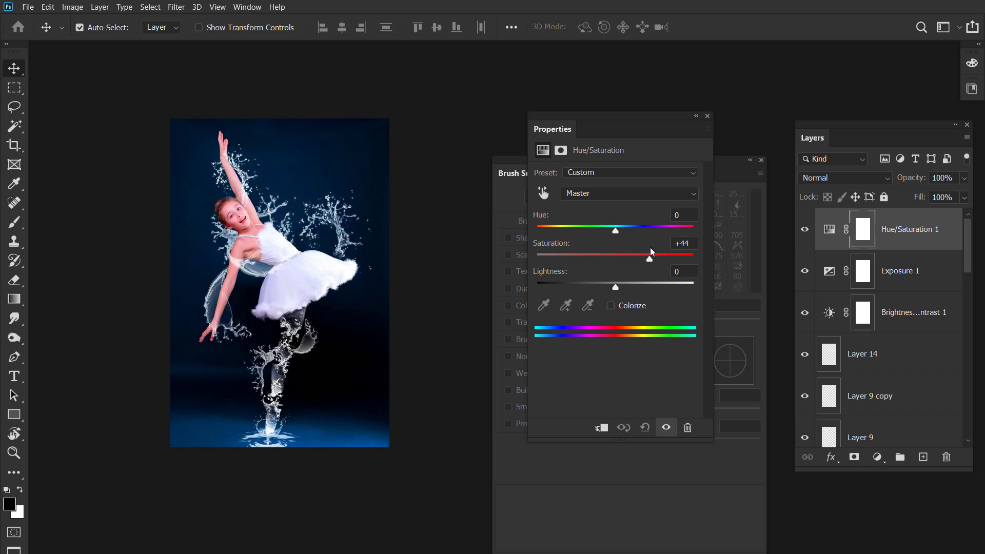
left_click_drag(674, 251, 643, 251)
scroll(808, 329, "down", 5)
scroll(846, 405, "down", 5)
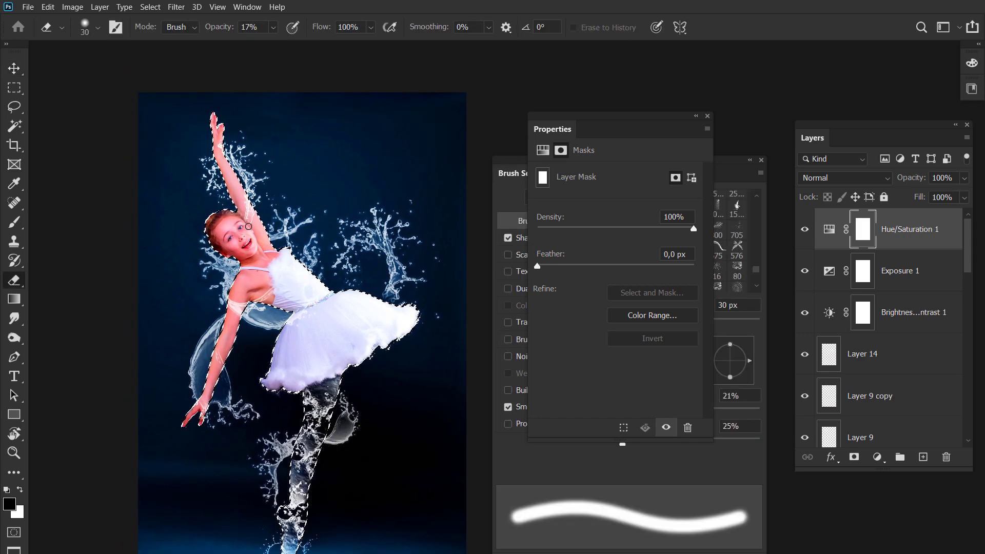
Paint the dancer black on the Hue/Saturation mask with a 700 px soft round brush
key("b")
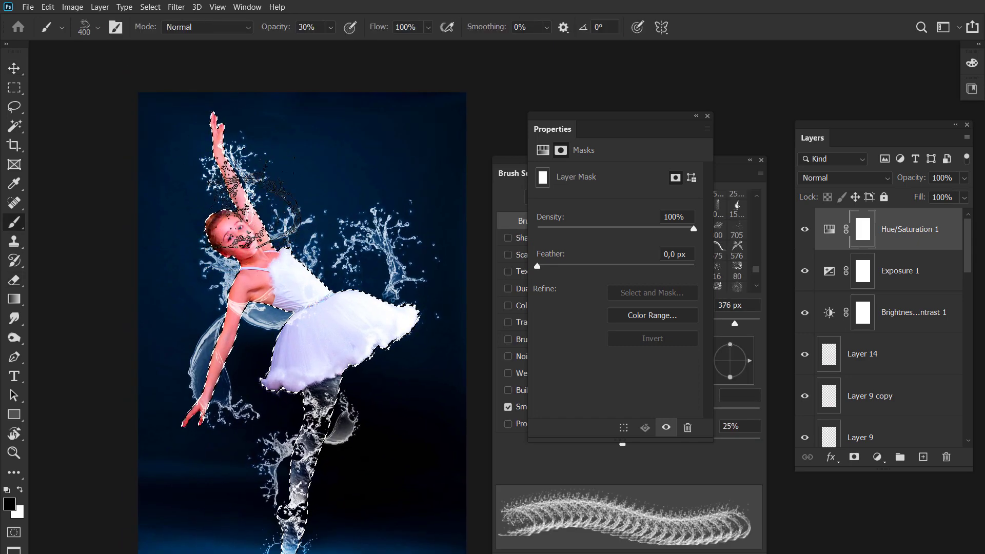
left_click(97, 26)
left_click(95, 167)
left_click(389, 114)
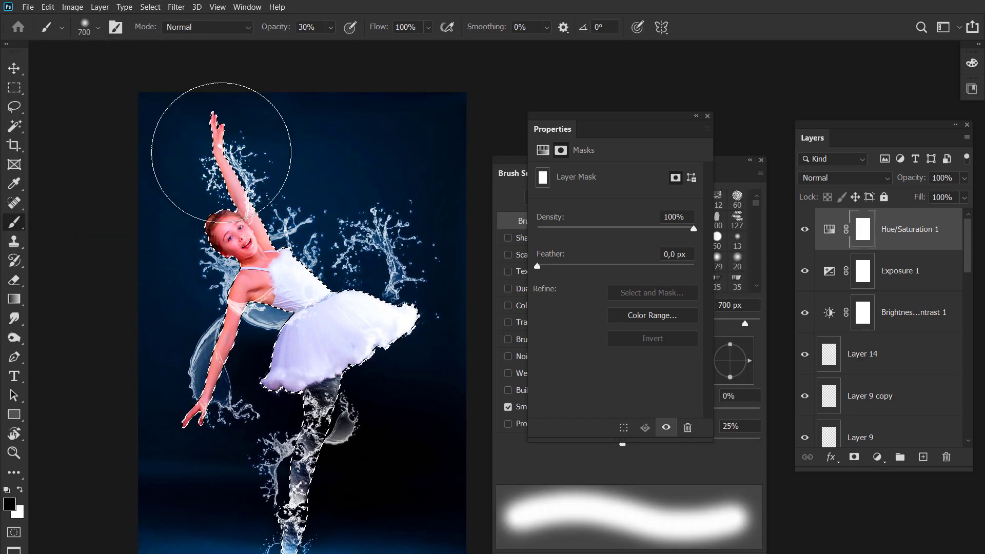
left_click_drag(219, 125, 266, 199)
key("ctrl+d")
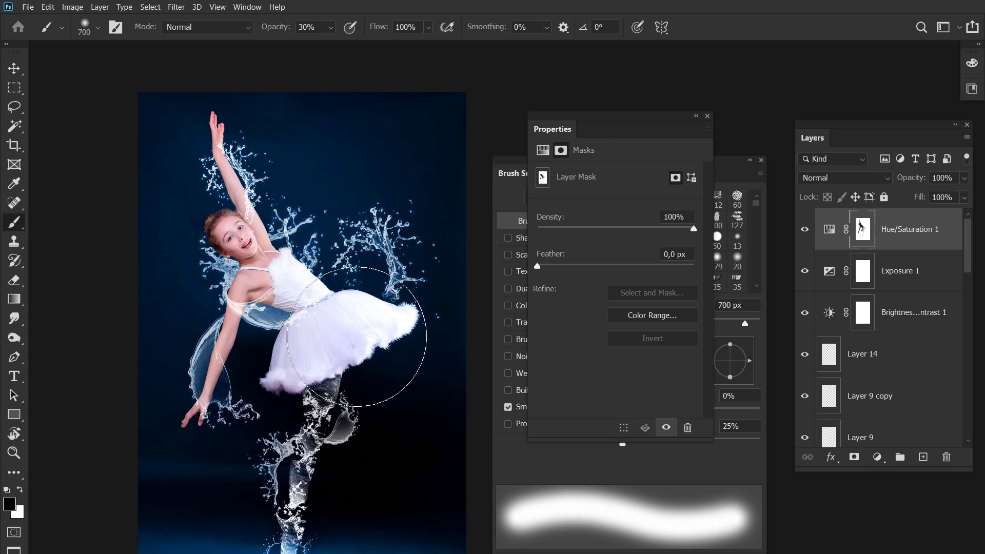
left_click_drag(235, 124, 262, 215)
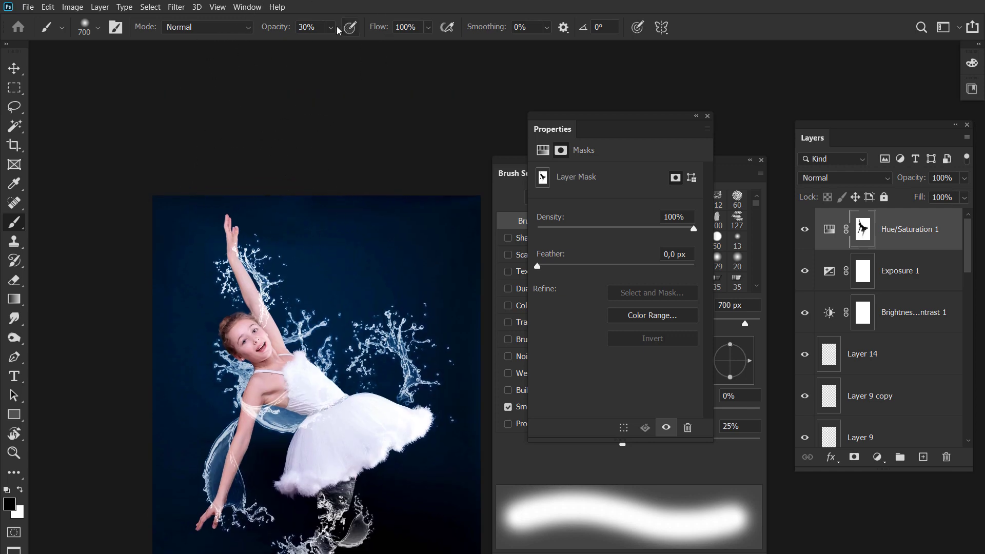
scroll(266, 282, "down", 5)
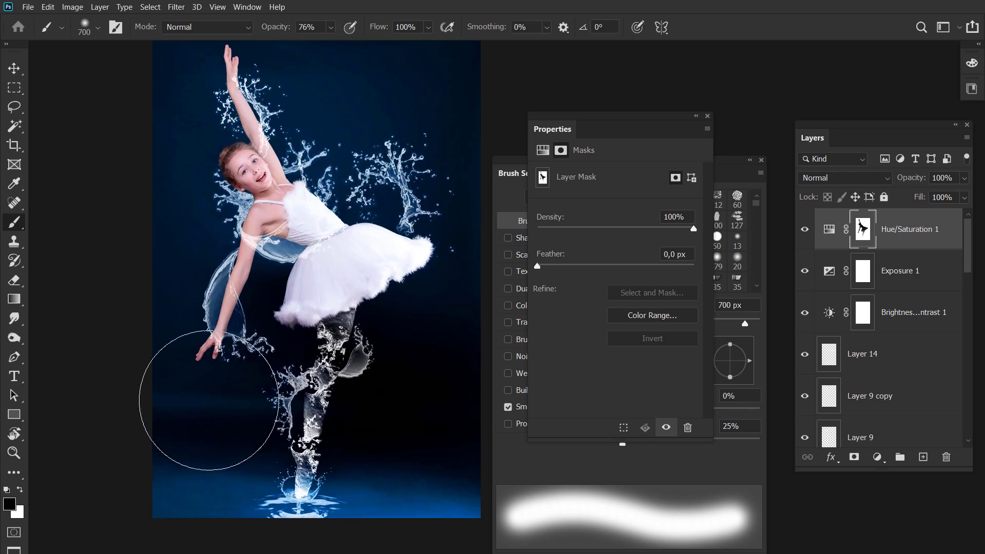
mouse_move(345, 325)
left_mouse_down()
mouse_move(274, 498)
mouse_move(319, 238)
left_mouse_up()
mouse_move(323, 132)
left_mouse_down()
mouse_move(327, 204)
mouse_move(346, 205)
left_mouse_up()
scroll(369, 257, "down", 2)
scroll(390, 293, "up", 5)
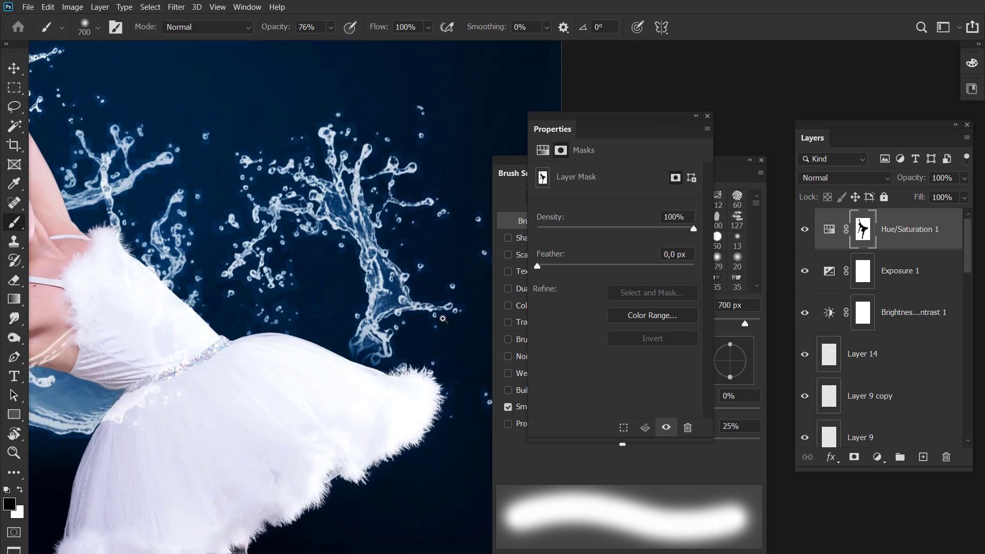
Hide the three adjustment layers and nudge the Layer 14 swirl splash slightly down
key("v")
left_click_drag(805, 230, 805, 312)
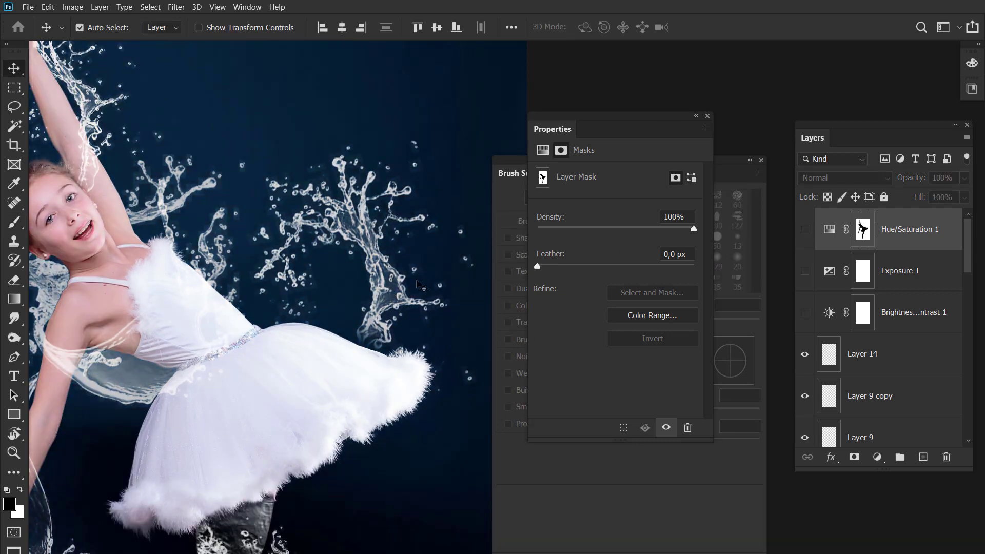
left_click_drag(369, 283, 375, 300)
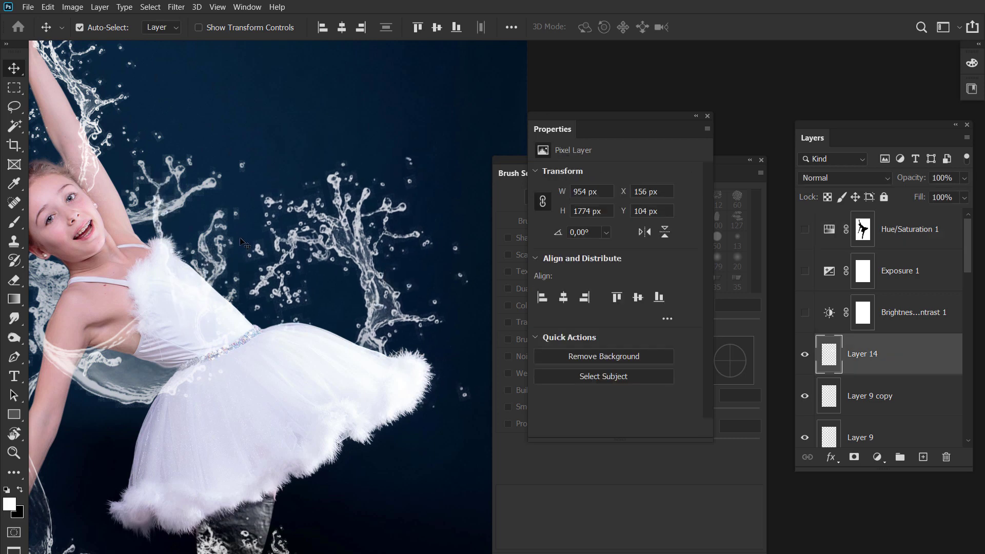
Trim the Layer 14 swirl splash with a 50 px eraser, toggling its visibility to compare
key("e")
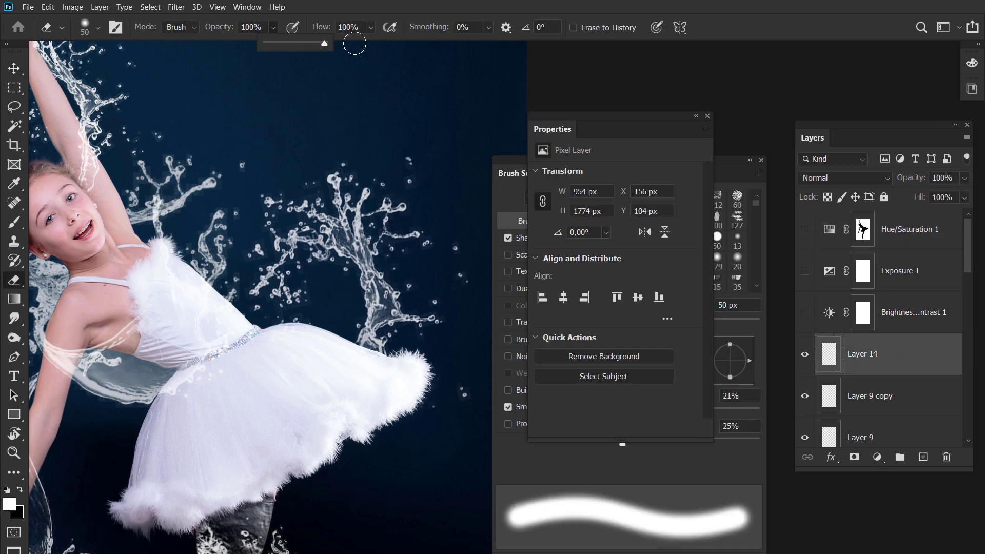
left_click(805, 355)
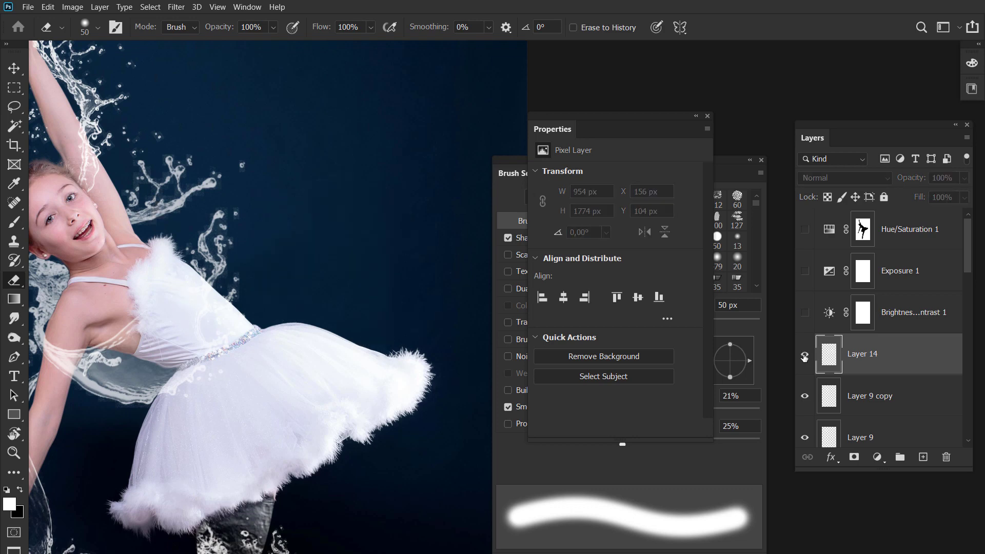
left_click(804, 355)
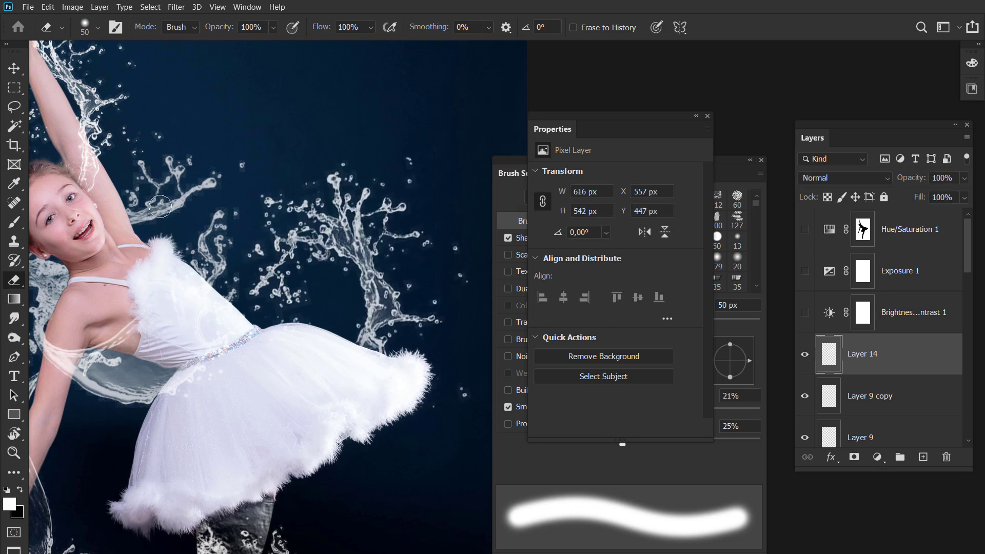
left_click(804, 355)
scroll(219, 296, "down", 2)
key("ctrl+0")
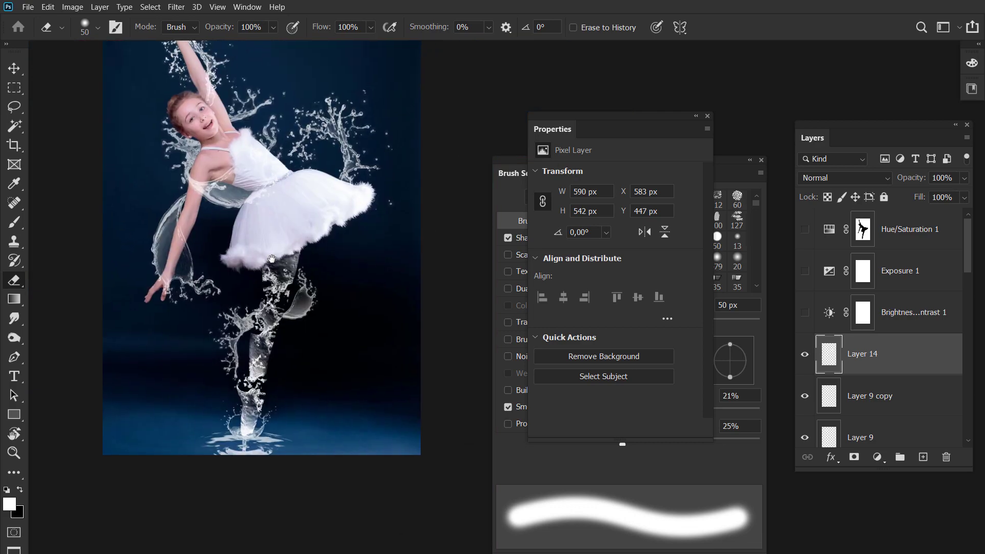
mouse_move(484, 325)
left_mouse_down()
mouse_move(199, 290)
mouse_move(241, 290)
left_mouse_up()
key("v")
scroll(321, 276, "up", 3)
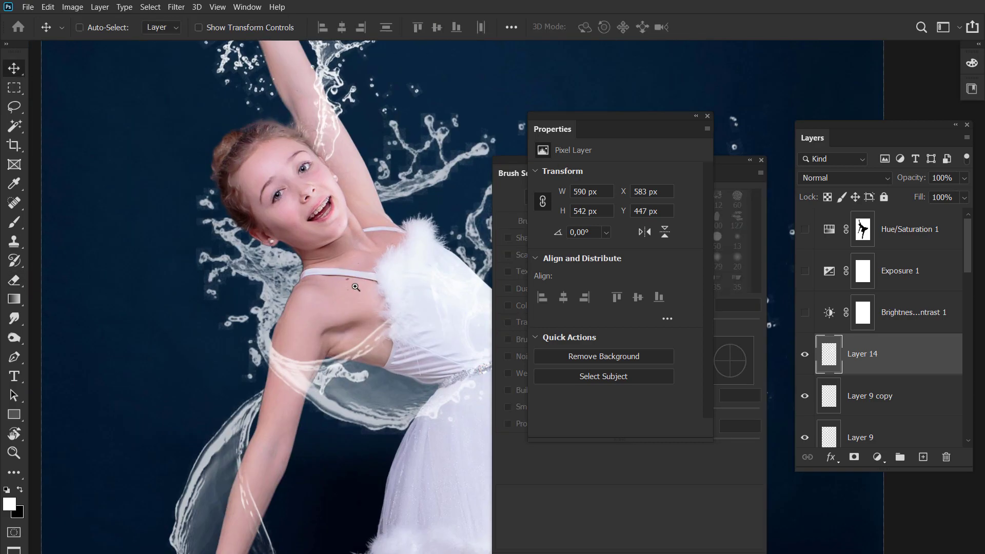
scroll(320, 276, "down", 1)
scroll(320, 276, "down", 3)
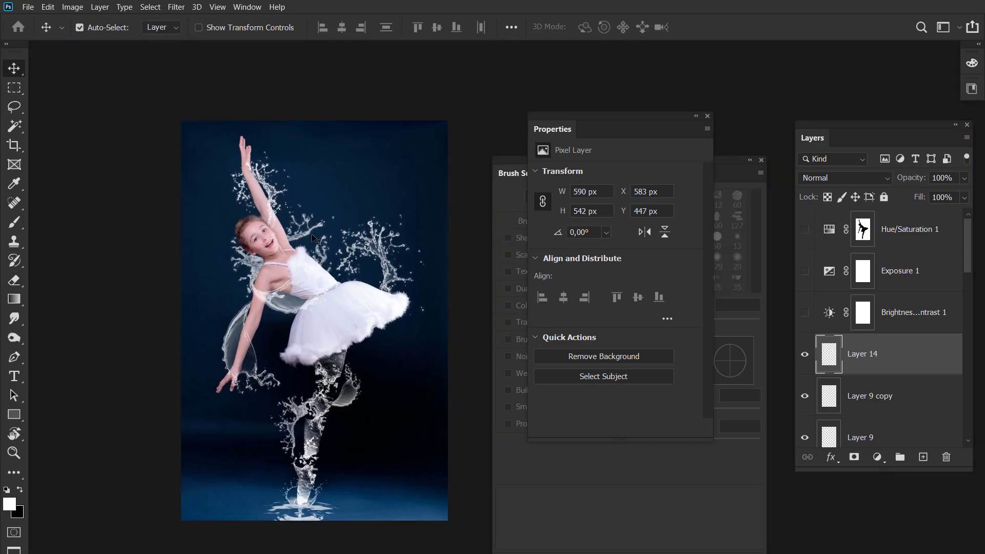